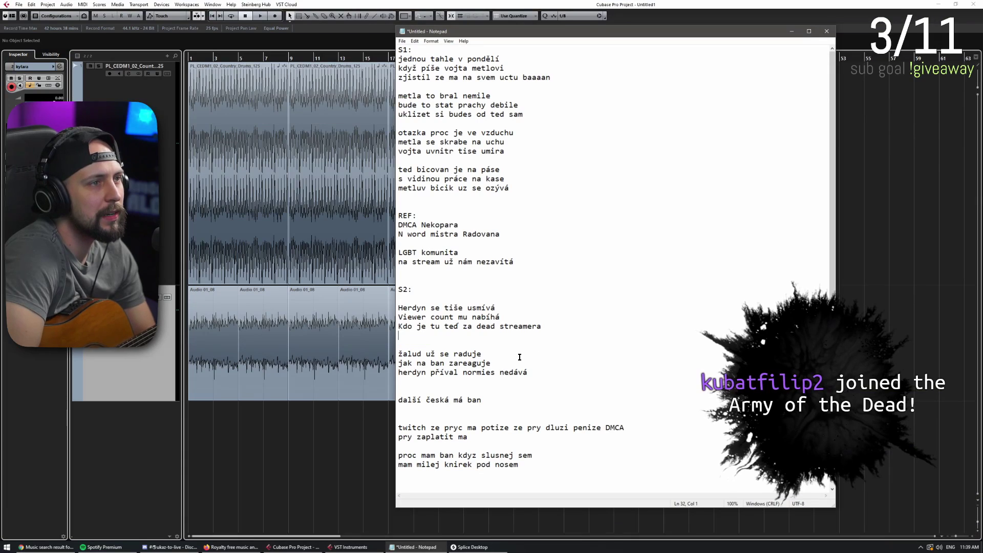
Move the three 'se tiše usmívá' lines into a new stanza below the 'nedává' line
{"action": "left_click_drag", "start_coordinate": [510, 326], "coordinate": [400, 304]}
{"action": "key", "text": "ctrl+c"}
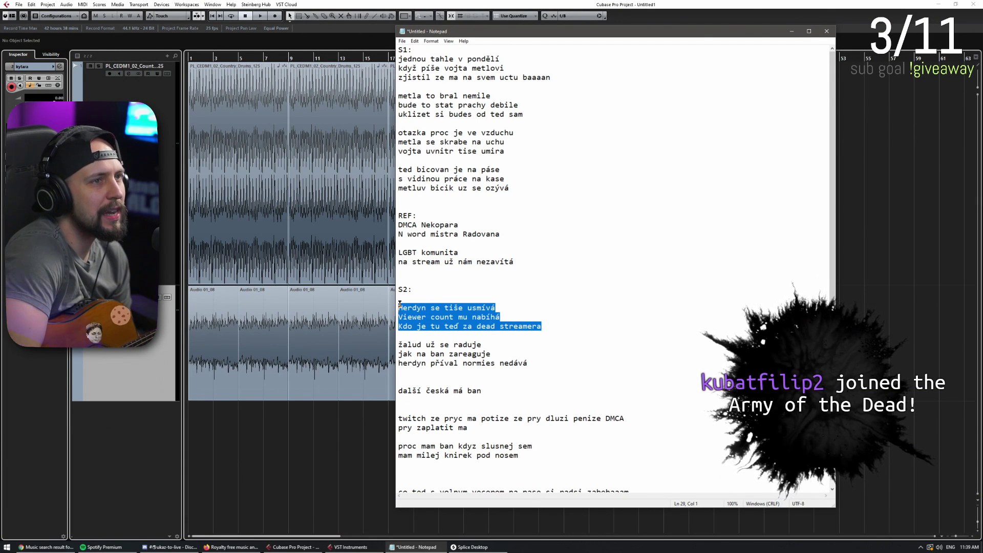
{"action": "key", "text": "Delete"}
{"action": "key", "text": "Delete"}
{"action": "key", "text": "Delete"}
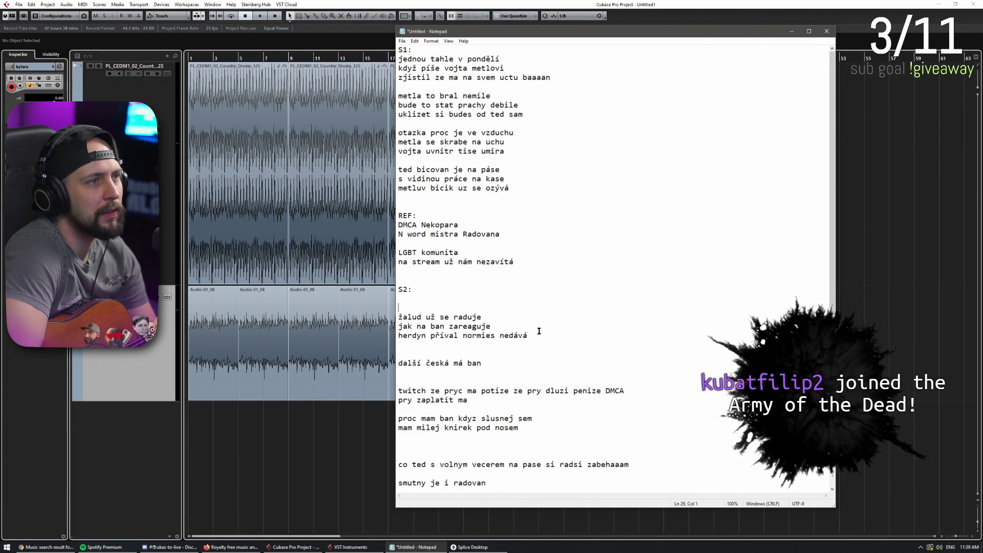
{"action": "left_click", "coordinate": [538, 329]}
{"action": "key", "text": "Return"}
{"action": "key", "text": "Return"}
{"action": "key", "text": "ctrl+v"}
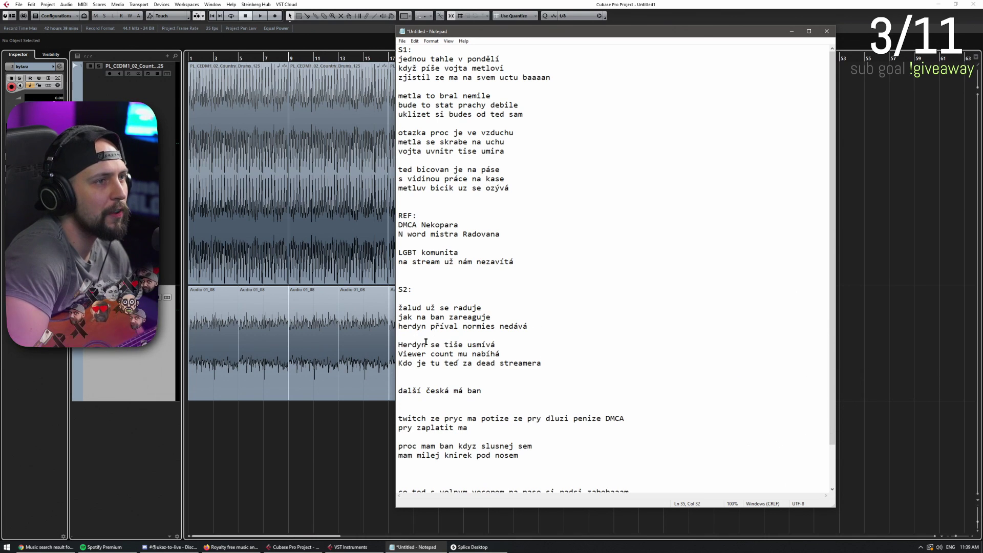
Replace Herdyn with FlyGun in the moved lines and go to the blank line below
{"action": "type", "text": "FlyGun"}
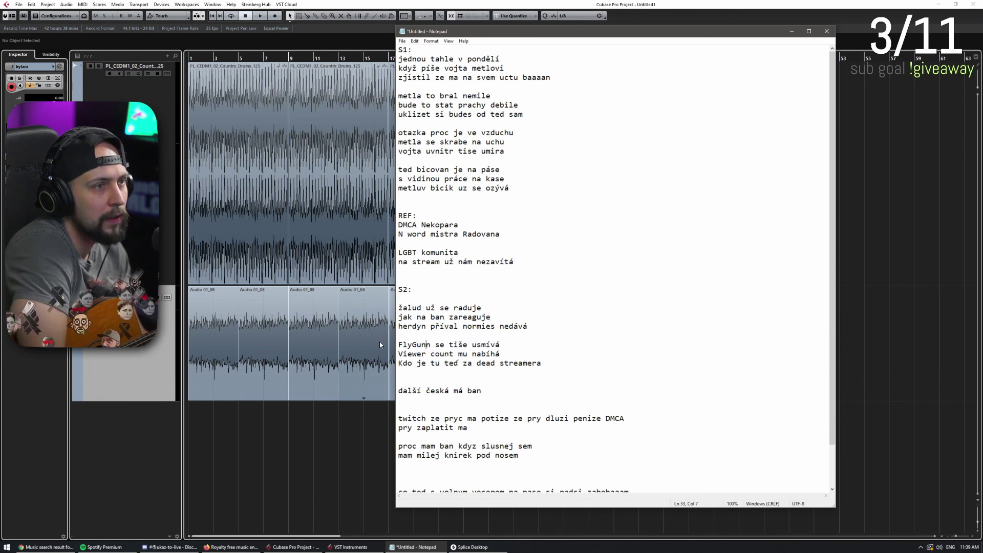
{"action": "key", "text": "Delete"}
{"action": "left_click", "coordinate": [496, 384]}
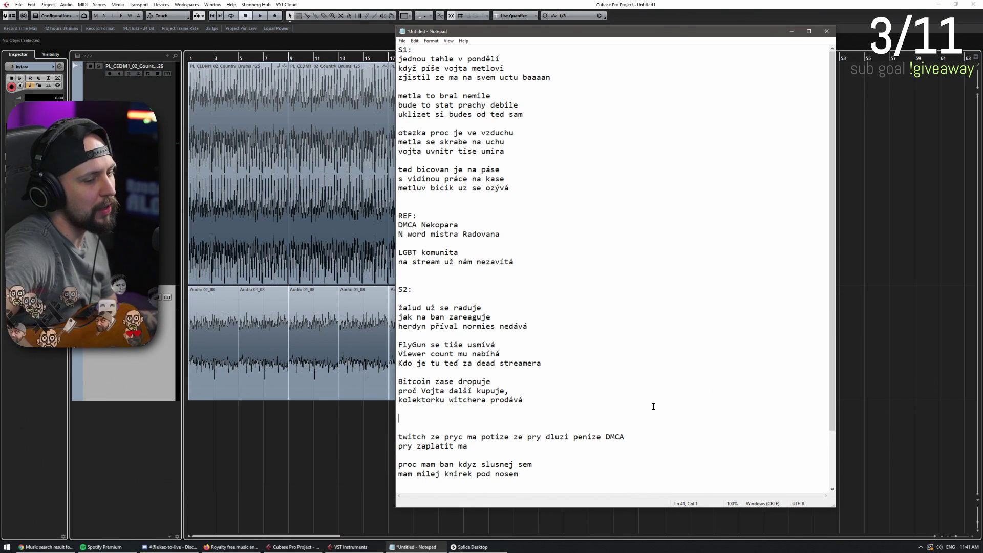
Reword 'FlyGun se tiše' to 'Melichar' and paste three new lyric lines after the Bitcoin verse
{"action": "left_click_drag", "start_coordinate": [464, 346], "coordinate": [398, 346]}
{"action": "type", "text": "Melichar"}
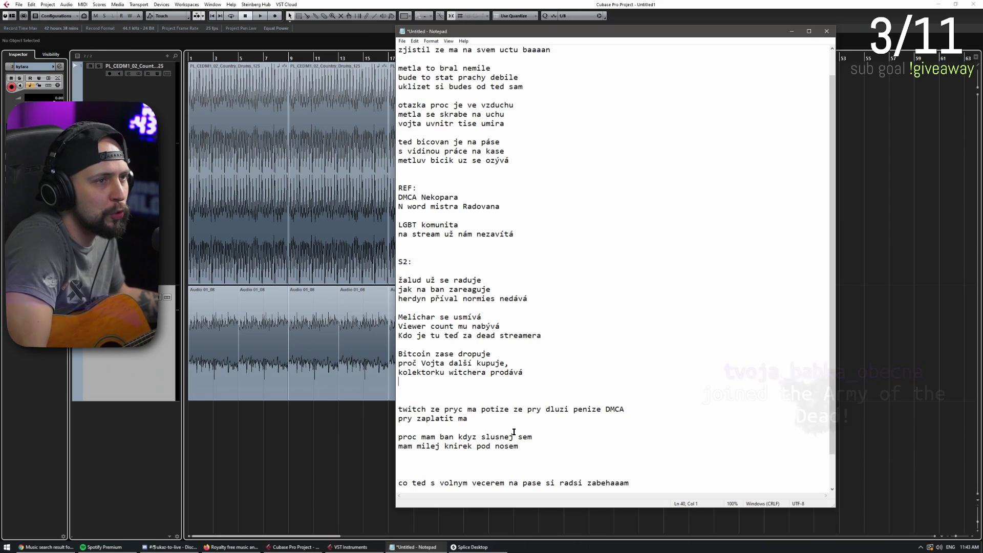
{"action": "key", "text": "Return"}
{"action": "key", "text": "Return"}
{"action": "key", "text": "Return"}
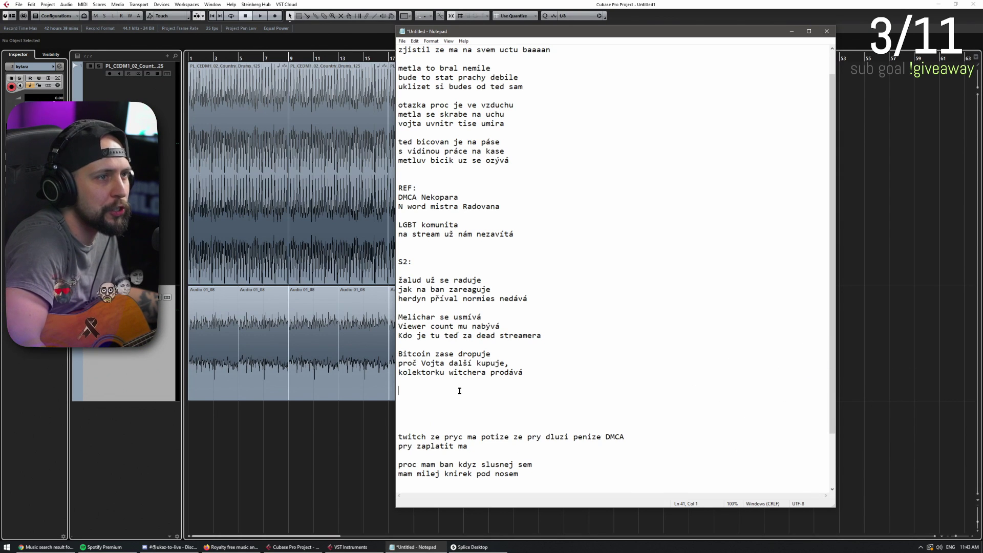
{"action": "scroll", "coordinate": [712, 264], "scroll_direction": "down", "scroll_amount": 1}
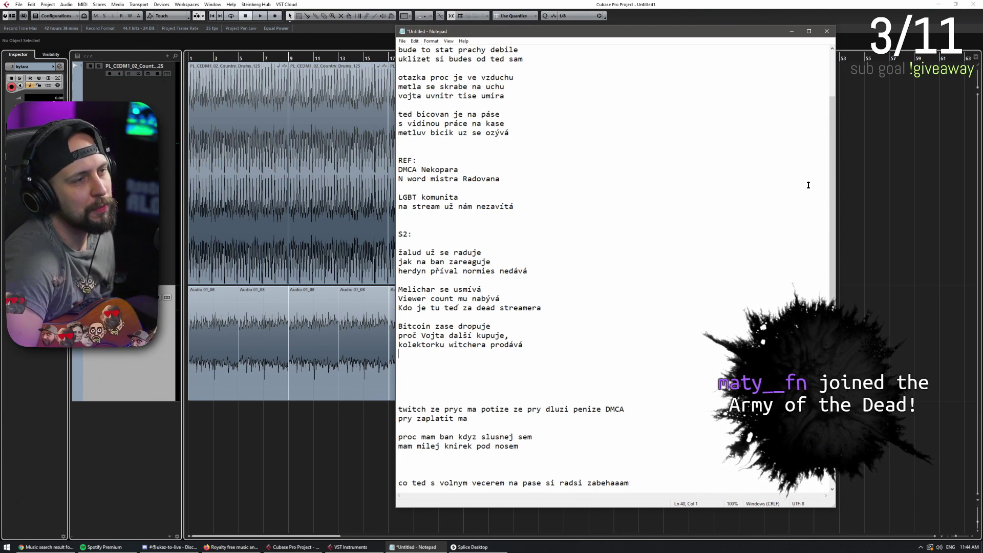
{"action": "type", "text": "HaiseT píše Robovi ať kytaru hned nažhaví a další píseň udělá"}
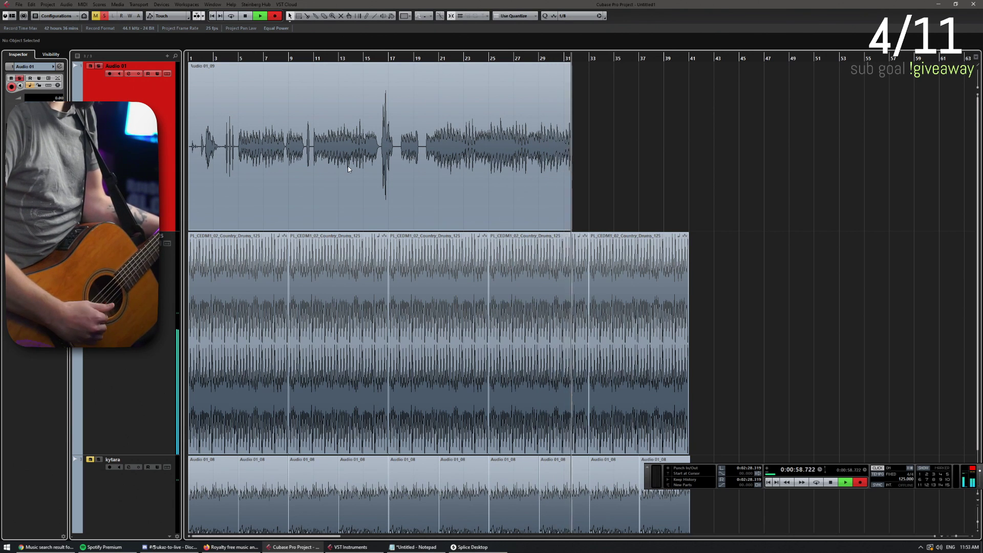
Stop recording and normalize the new Audio 01_09 take
{"action": "key", "text": "space"}
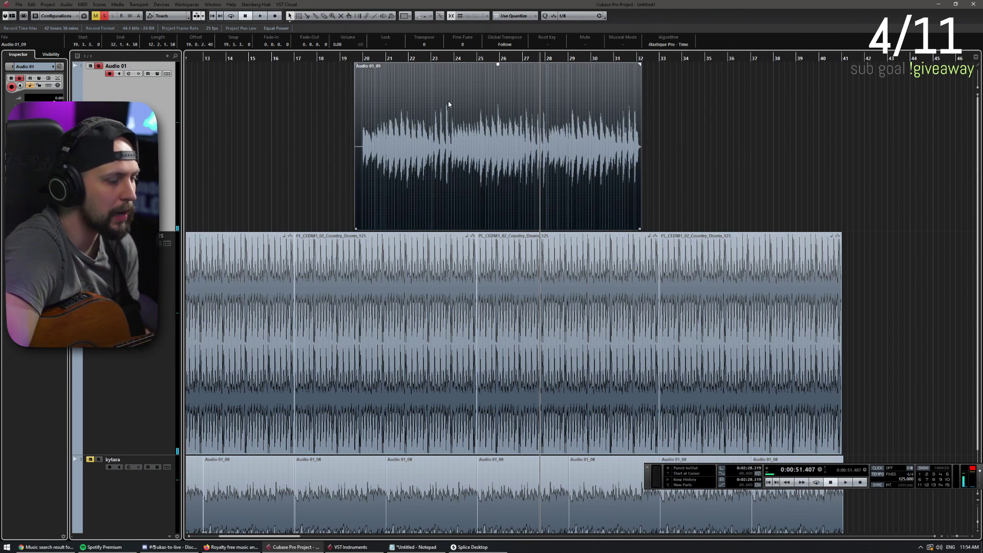
{"action": "key", "text": "n"}
{"action": "key", "text": "Return"}
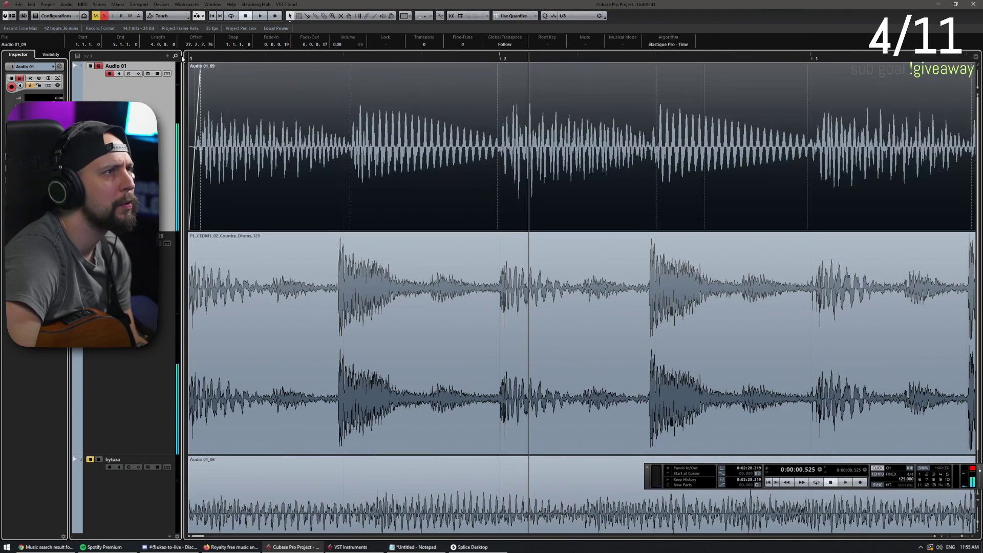
Nudge Audio 01_09 slightly later to sit with the drums, then play from bar 1
{"action": "key", "text": "space"}
{"action": "scroll", "coordinate": [423, 155], "scroll_direction": "down", "scroll_amount": 5}
{"action": "scroll", "coordinate": [502, 188], "scroll_direction": "up", "scroll_amount": 2}
{"action": "key", "text": "g"}
{"action": "key", "text": "space"}
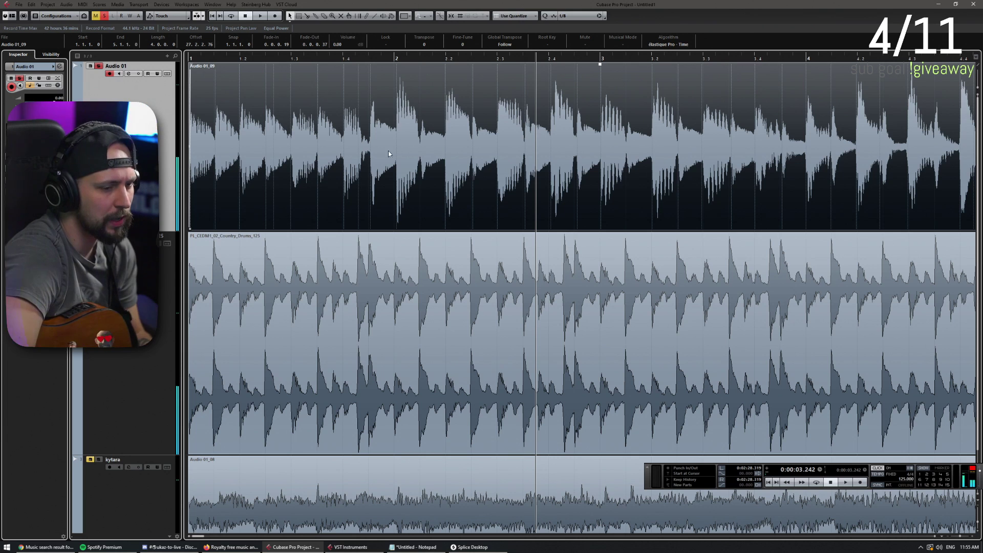
{"action": "key", "text": "ctrl+z"}
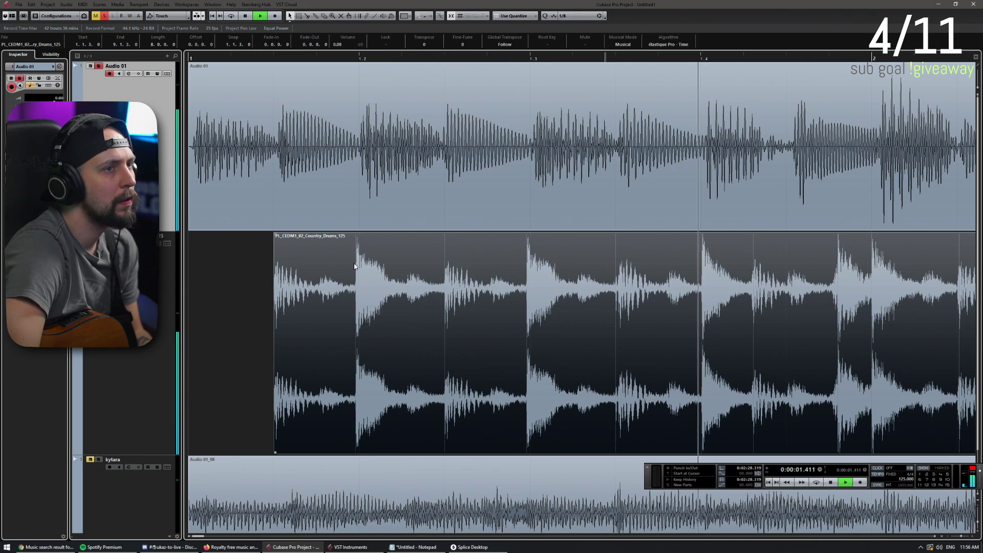
{"action": "key", "text": "g"}
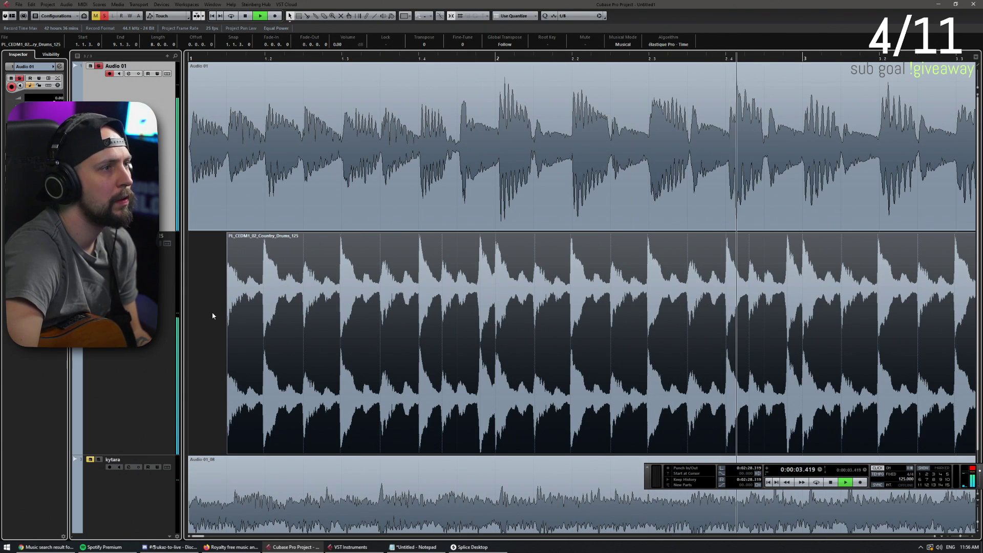
{"action": "left_click", "coordinate": [219, 315]}
{"action": "key", "text": "g"}
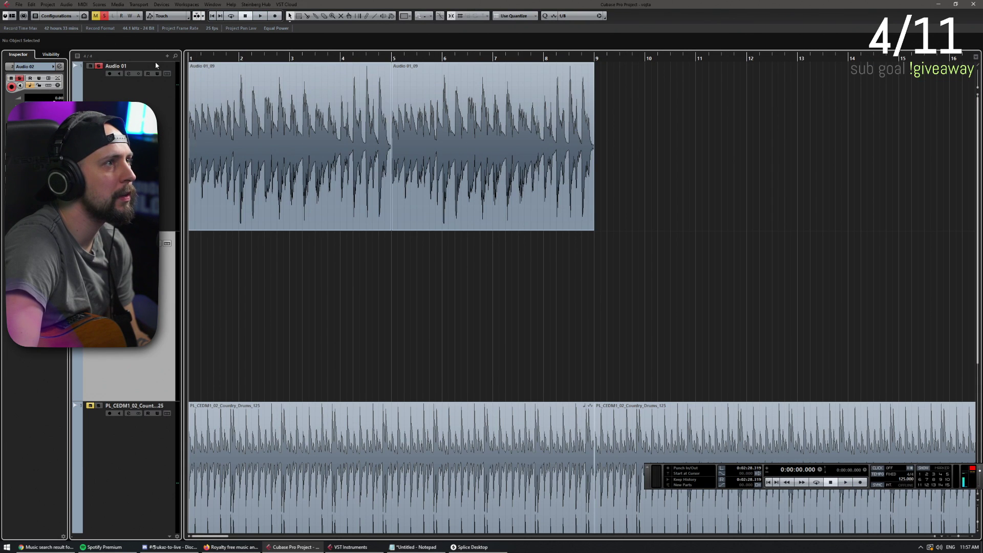
{"action": "key", "text": "space"}
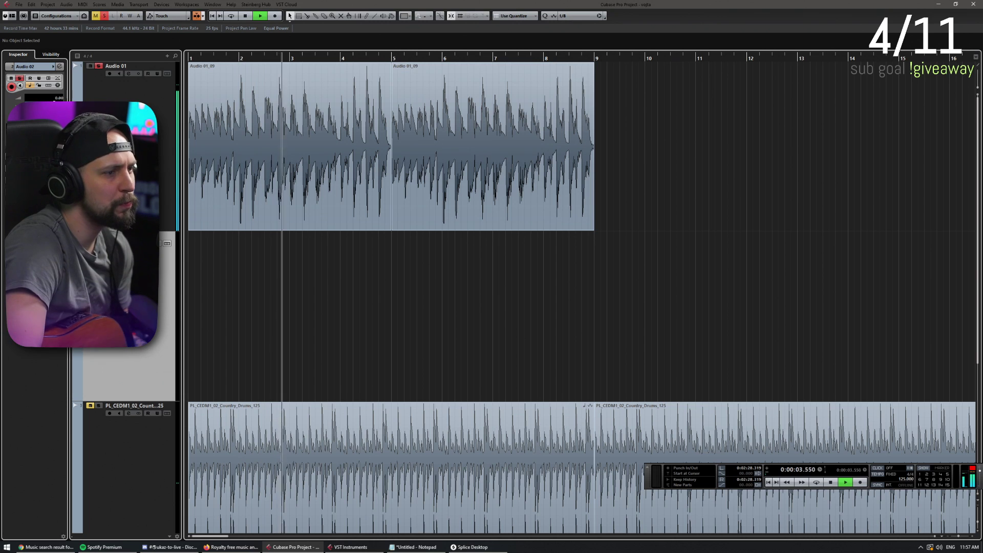
Record a vocal take on Audio 02 with the Notepad lyrics in front, then record on Audio 03
{"action": "key", "text": "KP_Multiply"}
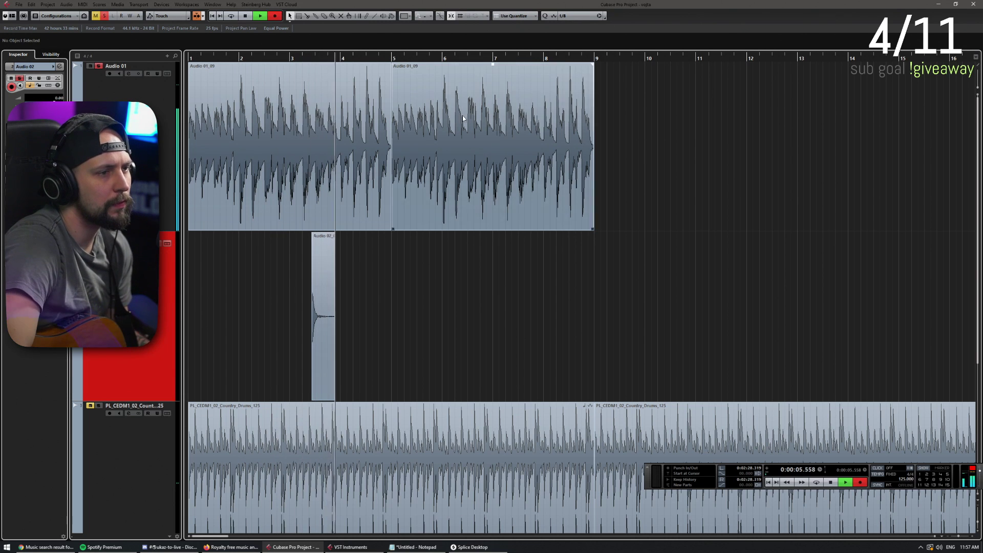
{"action": "key", "text": "alt+Tab"}
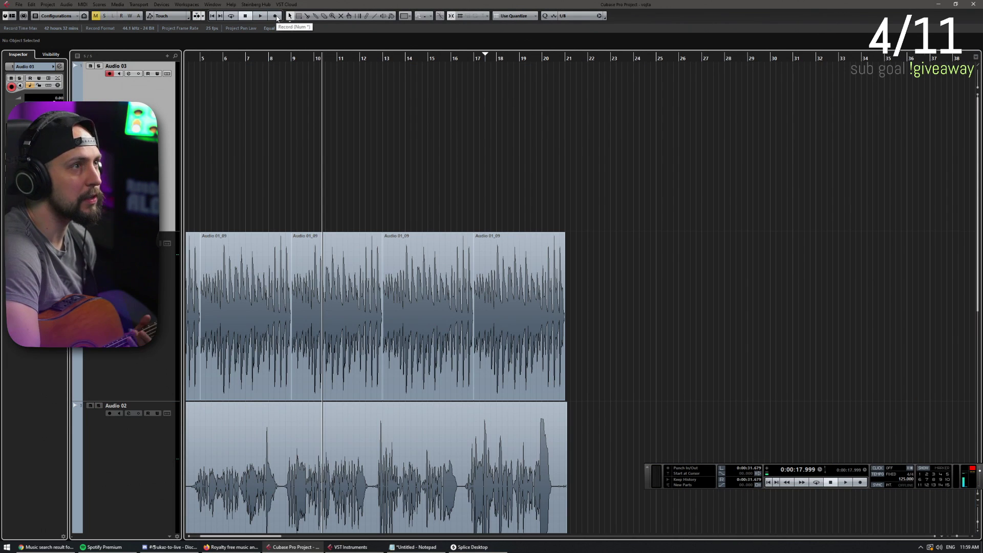
{"action": "left_click", "coordinate": [276, 15]}
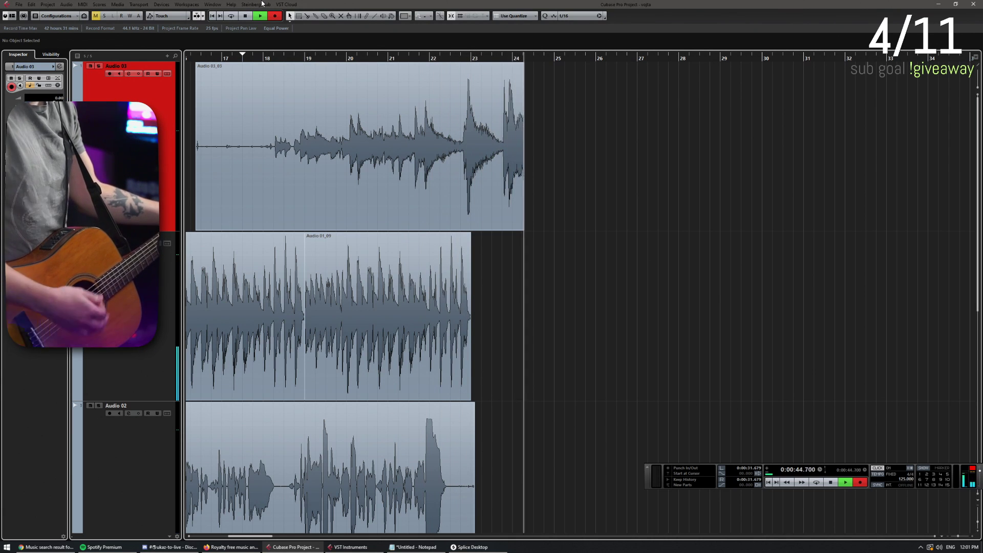
Stop recording, delete the Audio 03_03 take, and listen back from around bar 20
{"action": "key", "text": "space"}
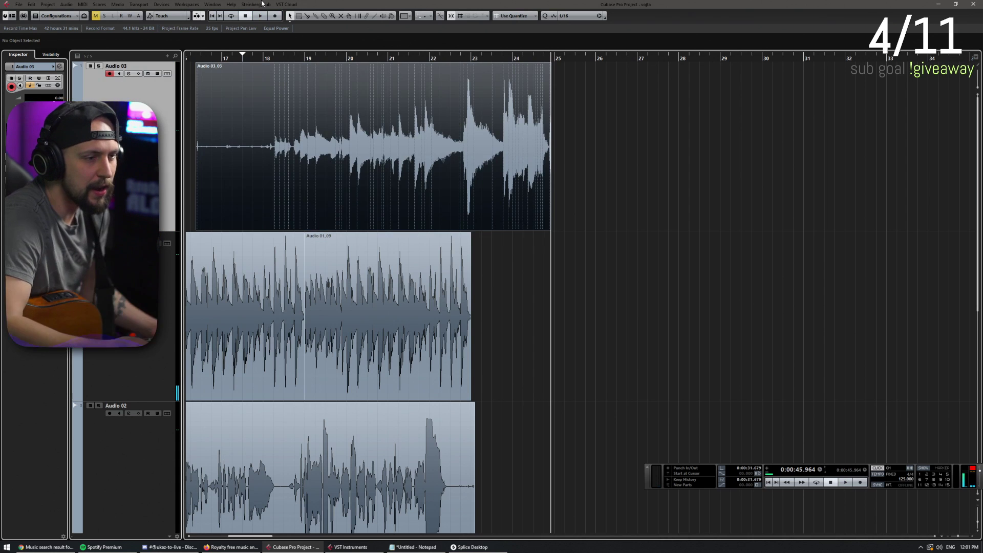
{"action": "key", "text": "ctrl+z"}
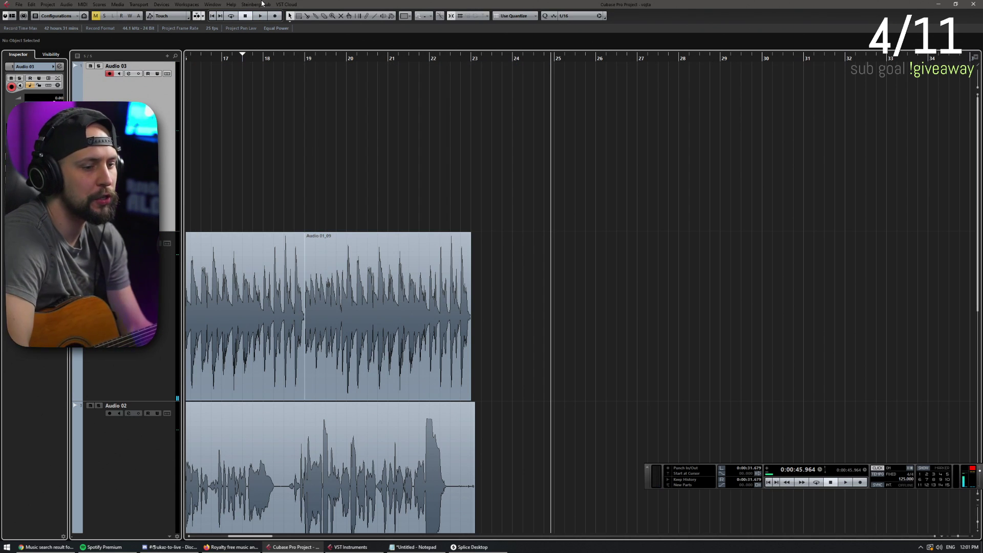
{"action": "left_click", "coordinate": [363, 60]}
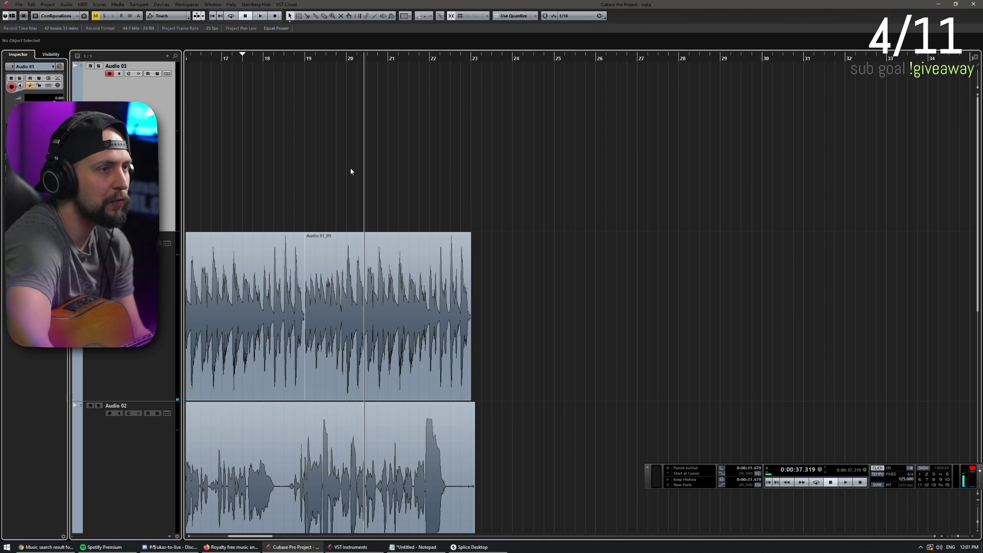
{"action": "scroll", "coordinate": [399, 163], "scroll_direction": "down", "scroll_amount": 2}
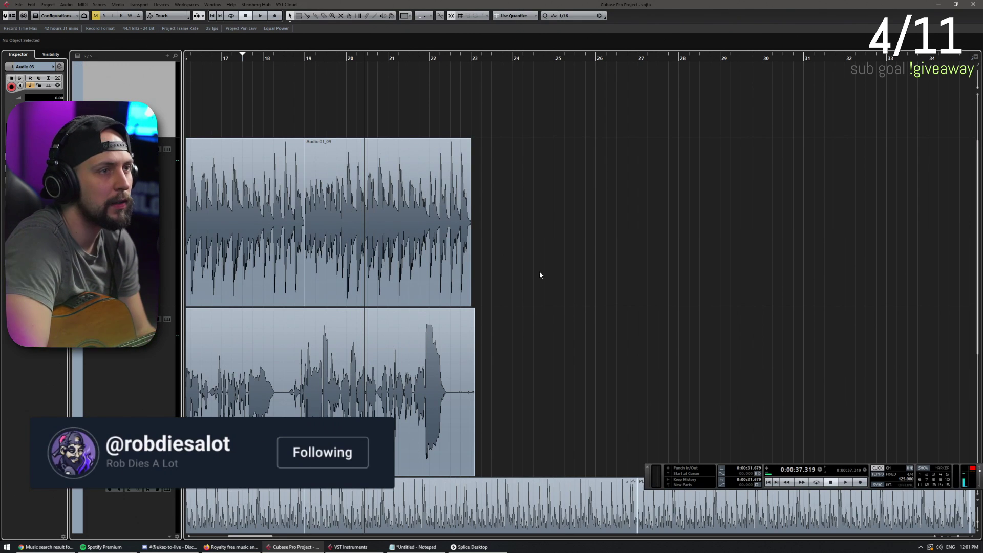
{"action": "scroll", "coordinate": [445, 285], "scroll_direction": "up", "scroll_amount": 1}
{"action": "scroll", "coordinate": [558, 292], "scroll_direction": "up", "scroll_amount": 2}
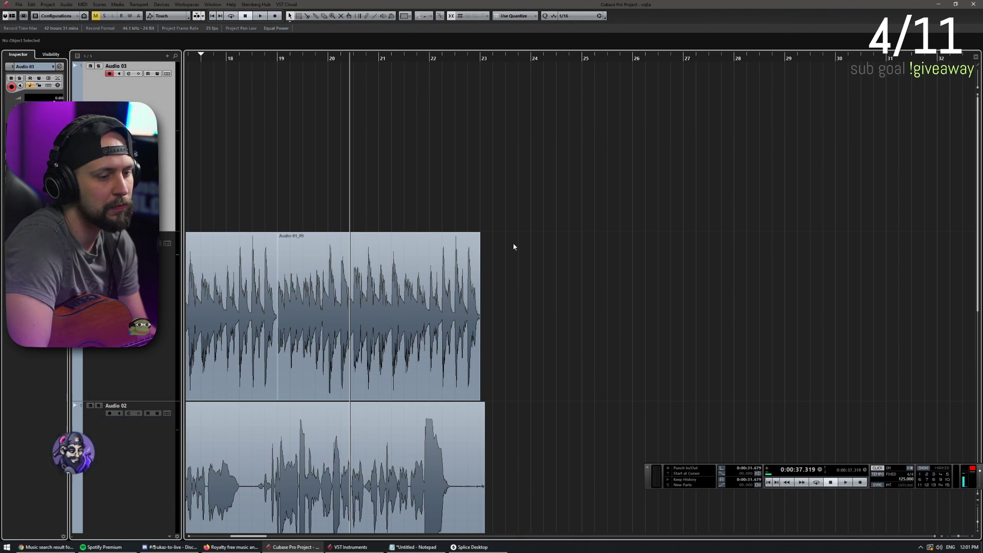
{"action": "scroll", "coordinate": [514, 246], "scroll_direction": "down", "scroll_amount": 1}
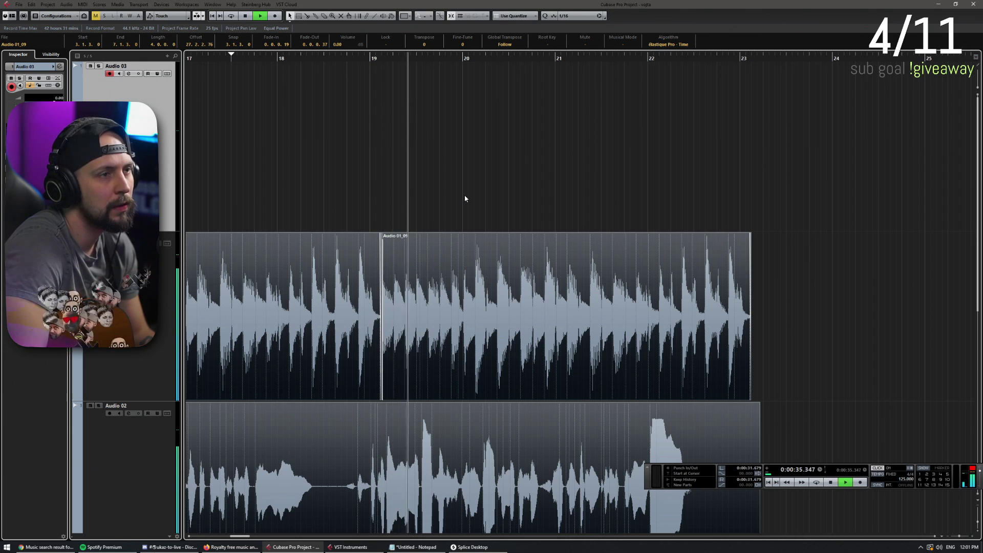
{"action": "left_click", "coordinate": [629, 188]}
{"action": "scroll", "coordinate": [630, 187], "scroll_direction": "down", "scroll_amount": 2}
{"action": "left_click_drag", "start_coordinate": [691, 197], "coordinate": [419, 174]}
{"action": "left_click_drag", "start_coordinate": [452, 277], "coordinate": [433, 286]}
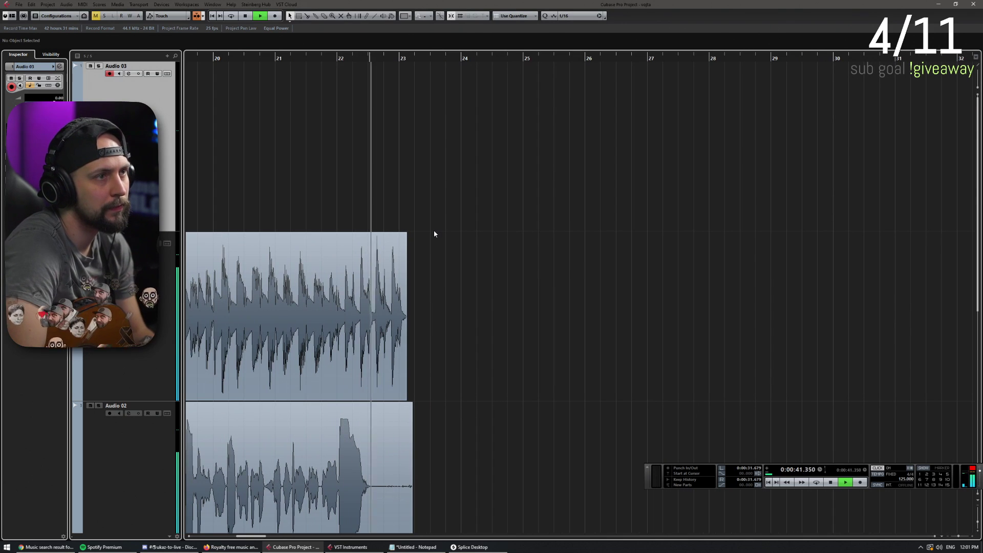
{"action": "key", "text": "space"}
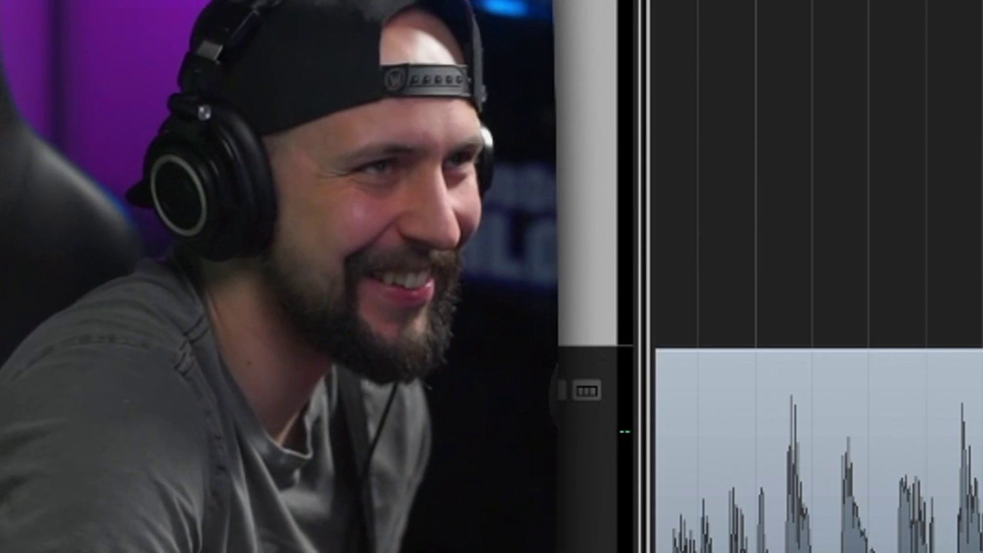
Set a cycle range over the Audio 03 take and place the playback position
{"action": "key", "text": "KP_Divide"}
{"action": "left_click", "coordinate": [797, 2]}
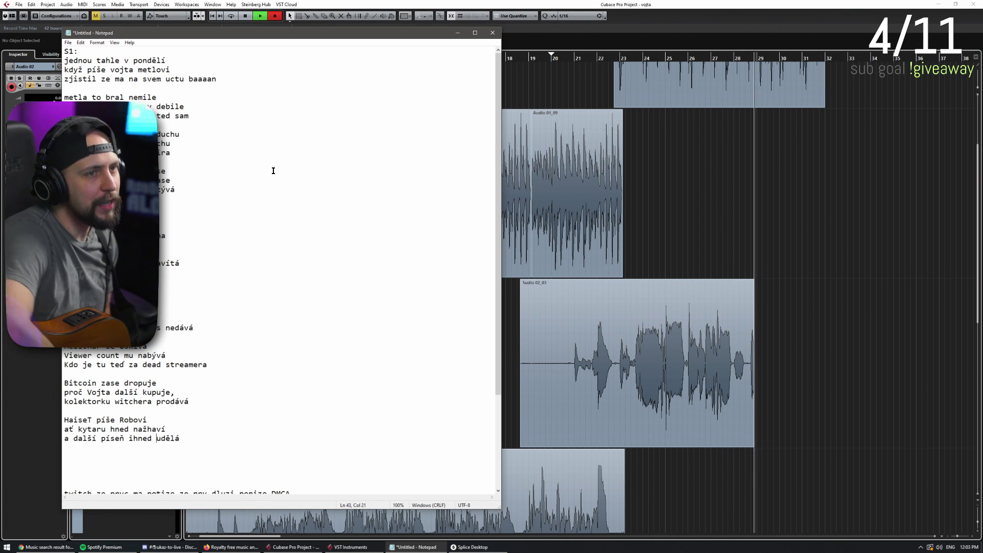
Stop recording and delete the failed Audio 02_03 take
{"action": "left_click", "coordinate": [787, 406]}
{"action": "key", "text": "space"}
{"action": "left_click_drag", "start_coordinate": [741, 378], "coordinate": [532, 221]}
{"action": "key", "text": "Delete"}
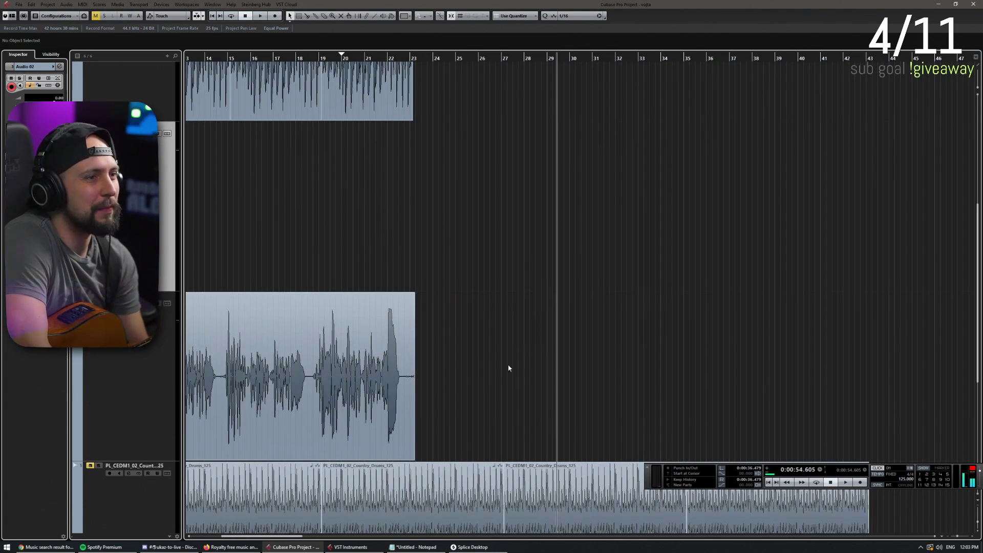
{"action": "key", "text": "g"}
{"action": "key", "text": "g"}
{"action": "key", "text": "g"}
{"action": "key", "text": "g"}
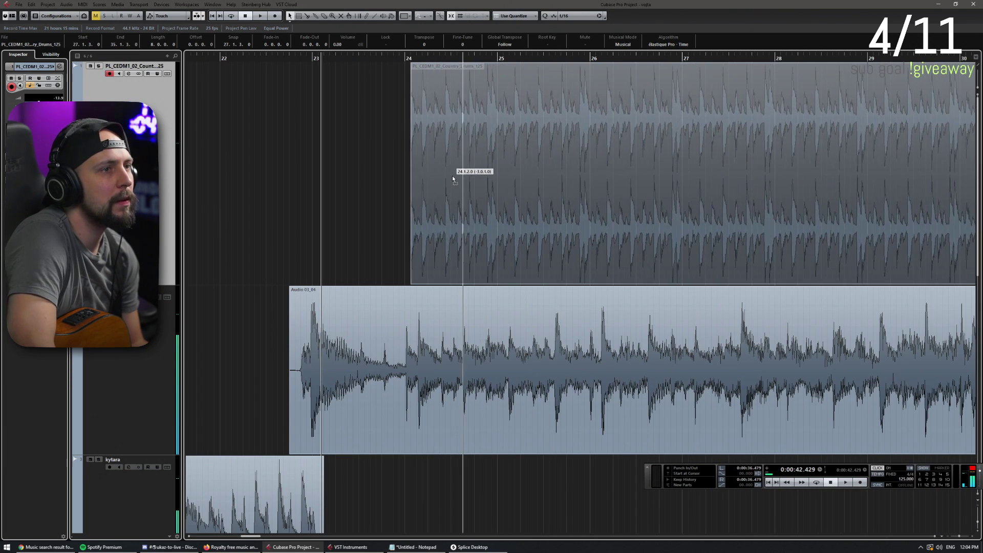
Delete the drum clip spanning bars 35–43
{"action": "left_click", "coordinate": [449, 175]}
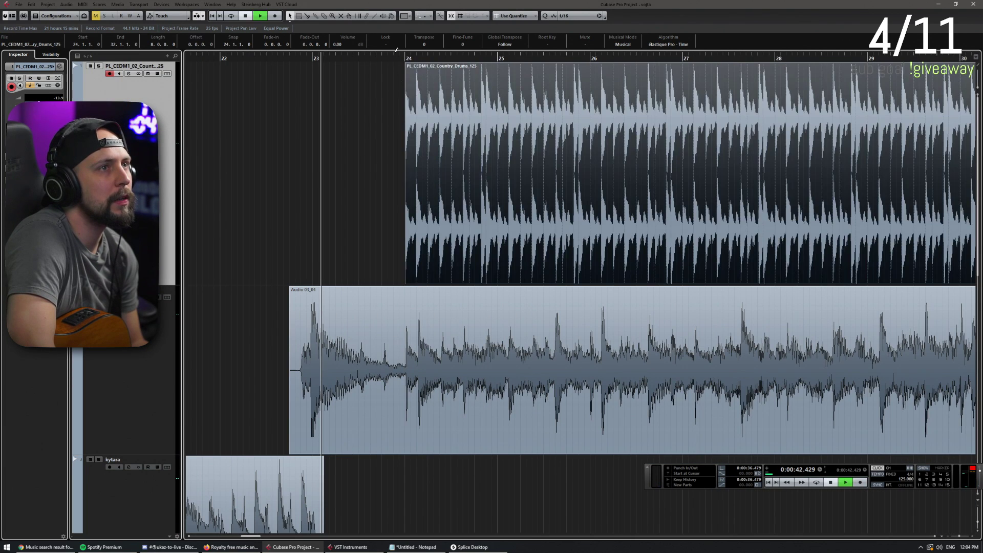
{"action": "scroll", "coordinate": [394, 65], "scroll_direction": "down", "scroll_amount": 1}
{"action": "scroll", "coordinate": [357, 186], "scroll_direction": "down", "scroll_amount": 4}
{"action": "left_click", "coordinate": [340, 234]}
{"action": "left_click", "coordinate": [689, 194]}
{"action": "key", "text": "Delete"}
{"action": "scroll", "coordinate": [704, 318], "scroll_direction": "down", "scroll_amount": 3}
{"action": "scroll", "coordinate": [563, 215], "scroll_direction": "down", "scroll_amount": 3}
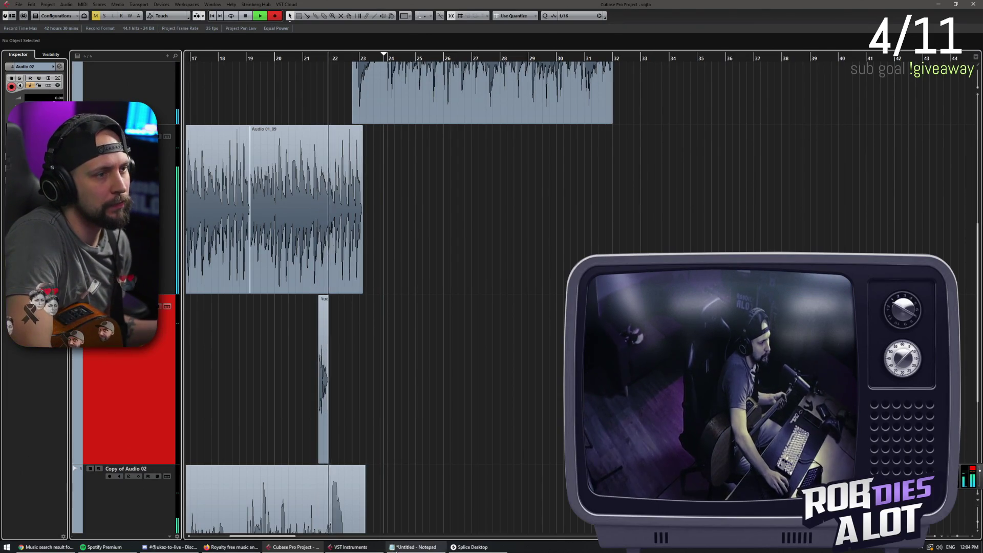
Delete the Audio 02_05 take and record a new take with the Notepad lyrics in front
{"action": "left_click", "coordinate": [414, 547]}
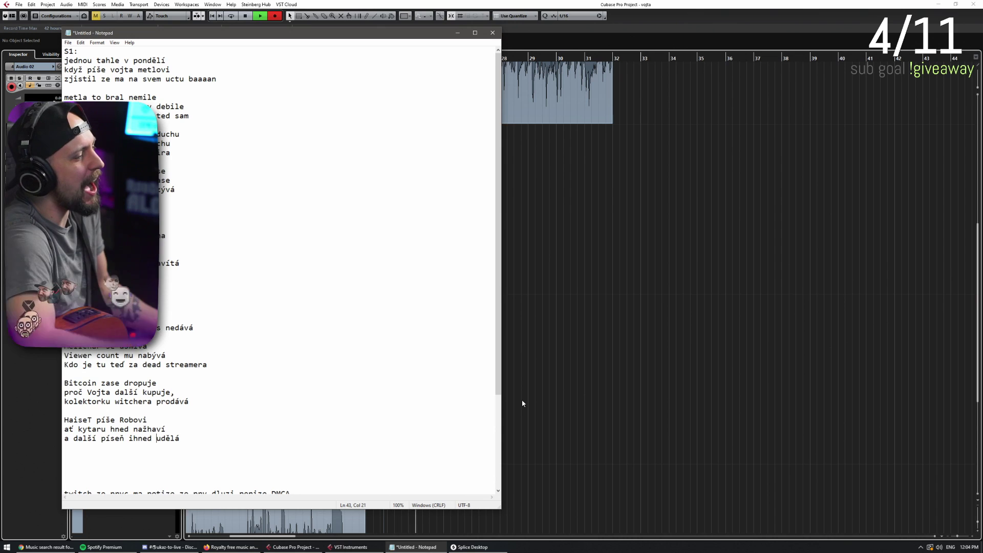
{"action": "left_click", "coordinate": [806, 263]}
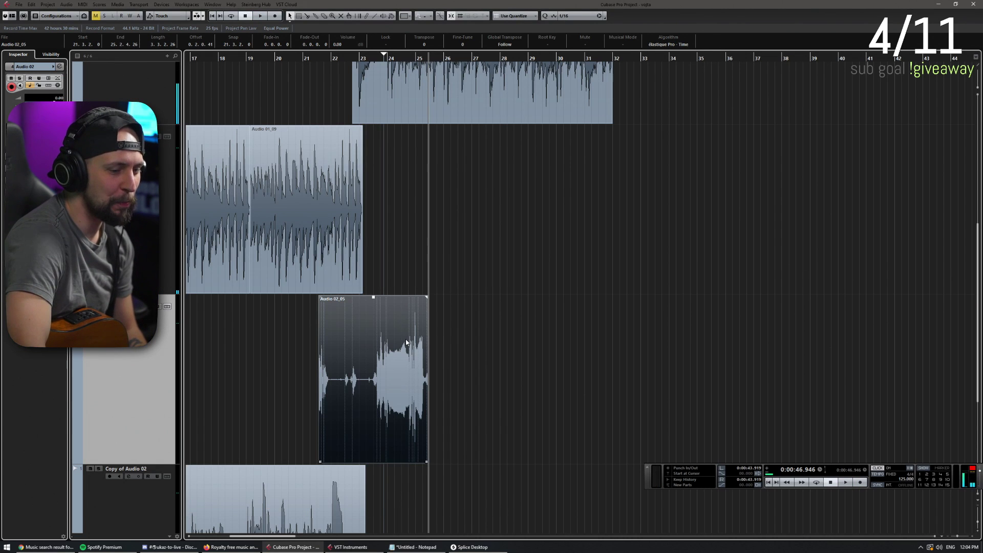
{"action": "key", "text": "Delete"}
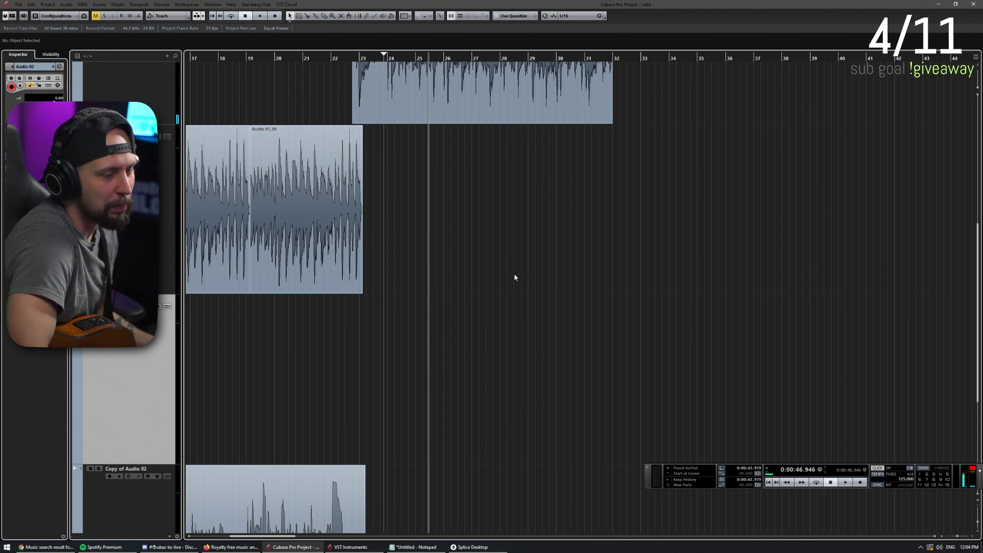
{"action": "left_click", "coordinate": [416, 547]}
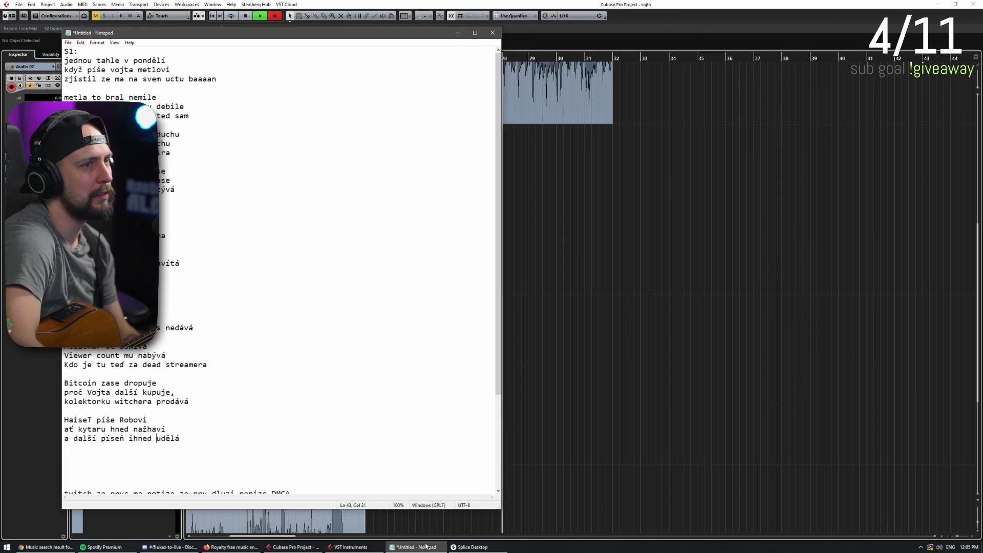
Stop recording, split Audio 02_06 at bar 23, remove its left piece and shorten its end
{"action": "left_click", "coordinate": [426, 547]}
{"action": "key", "text": "space"}
{"action": "left_click", "coordinate": [373, 386], "text": "alt"}
{"action": "left_click", "coordinate": [352, 392]}
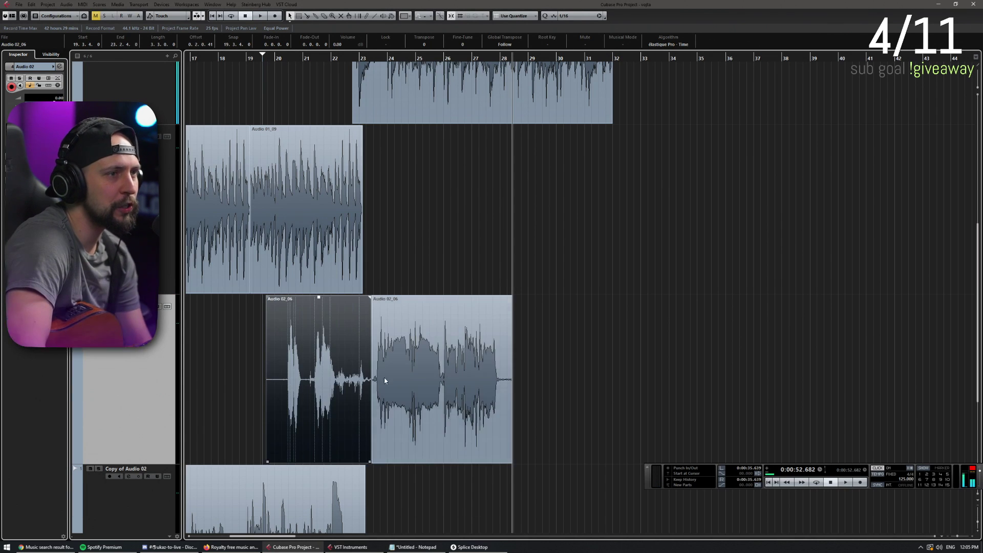
{"action": "key", "text": "Delete"}
{"action": "left_click_drag", "start_coordinate": [510, 461], "coordinate": [504, 461]}
{"action": "left_click", "coordinate": [572, 418]}
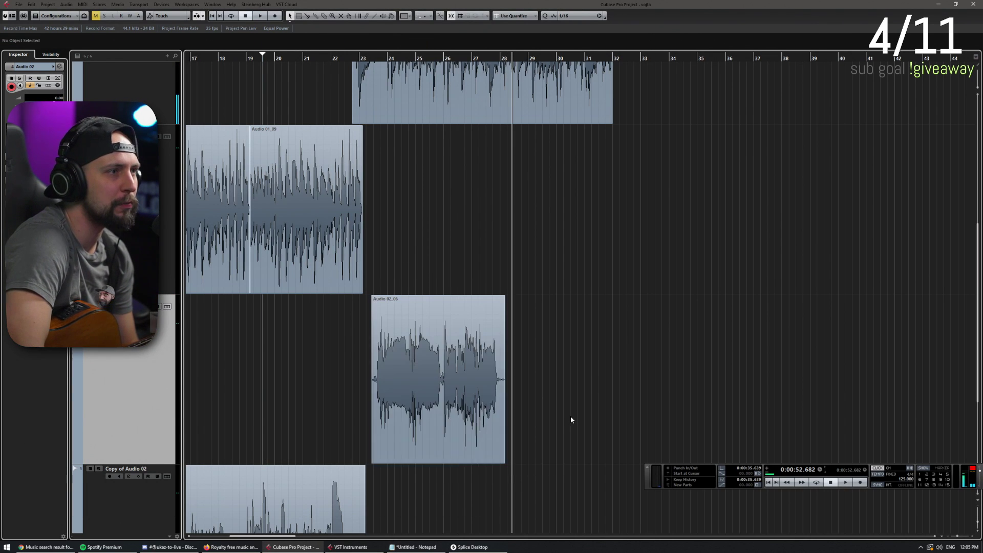
Split Audio 02_09 and Audio 02_07 at 23.2.3 and delete their left pieces
{"action": "right_click", "coordinate": [140, 361]}
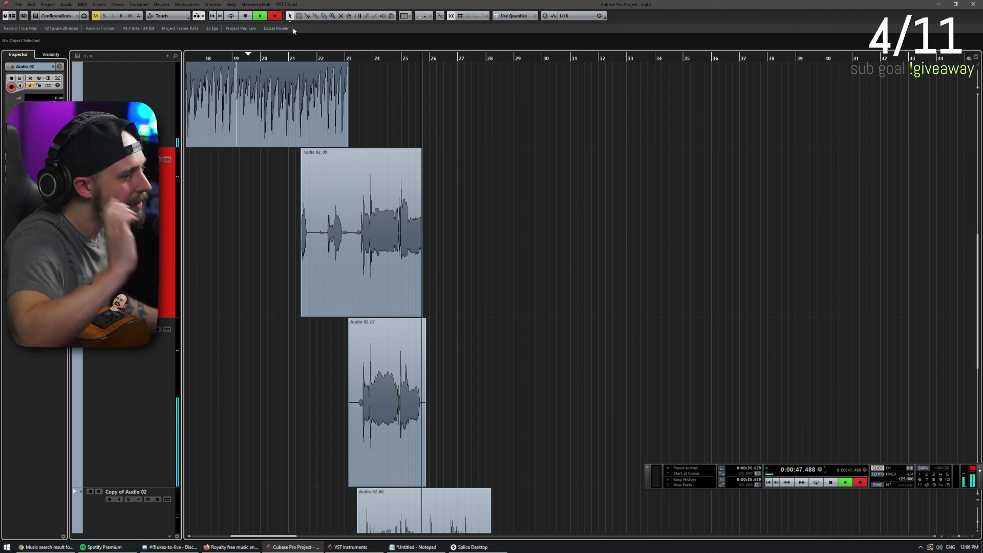
{"action": "key", "text": "space"}
{"action": "scroll", "coordinate": [321, 309], "scroll_direction": "up", "scroll_amount": 4}
{"action": "key", "text": "3"}
{"action": "left_click", "coordinate": [415, 270]}
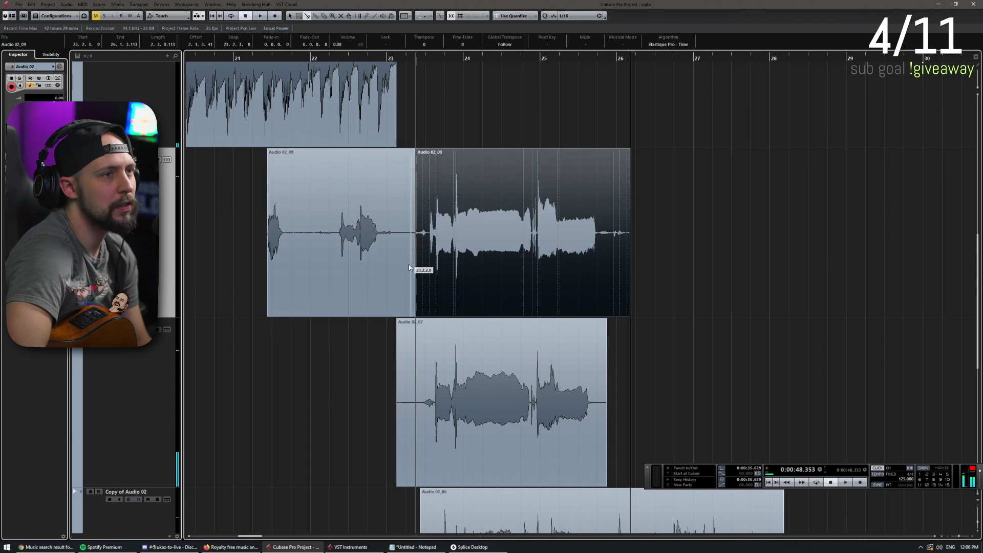
{"action": "left_click_drag", "start_coordinate": [218, 275], "coordinate": [287, 290]}
{"action": "key", "text": "Delete"}
{"action": "left_click", "coordinate": [416, 348], "text": "alt"}
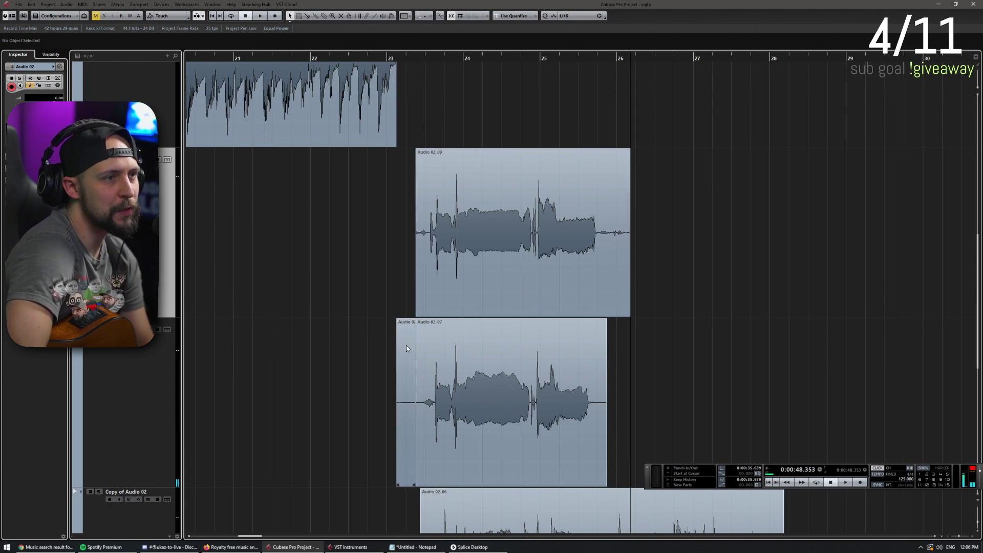
{"action": "left_click", "coordinate": [406, 345]}
{"action": "key", "text": "Delete"}
Split both vocal takes after the sung phrase and delete the trailing pieces
{"action": "left_click_drag", "start_coordinate": [656, 294], "coordinate": [595, 340]}
{"action": "scroll", "coordinate": [597, 342], "scroll_direction": "up", "scroll_amount": 4}
{"action": "left_click", "coordinate": [613, 353], "text": "alt"}
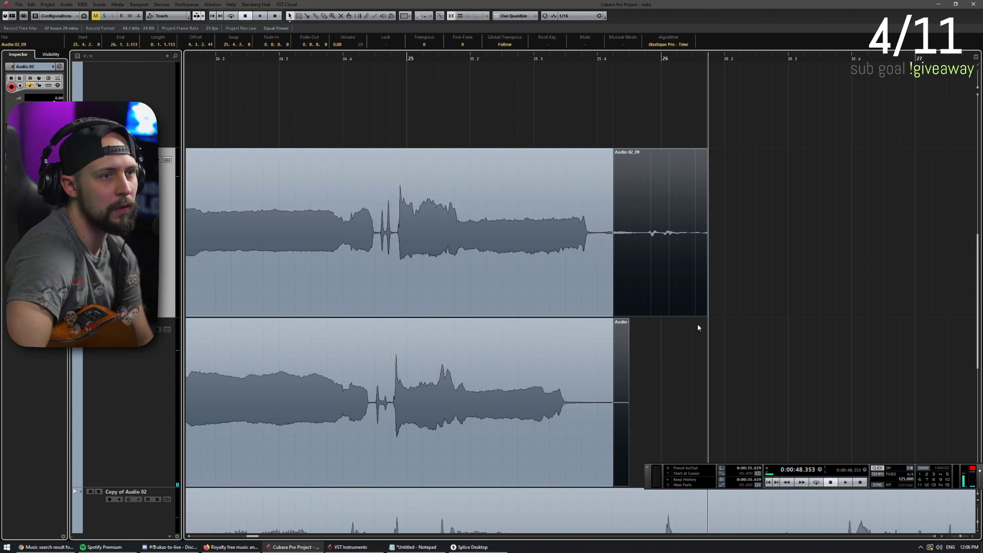
{"action": "key", "text": "Delete"}
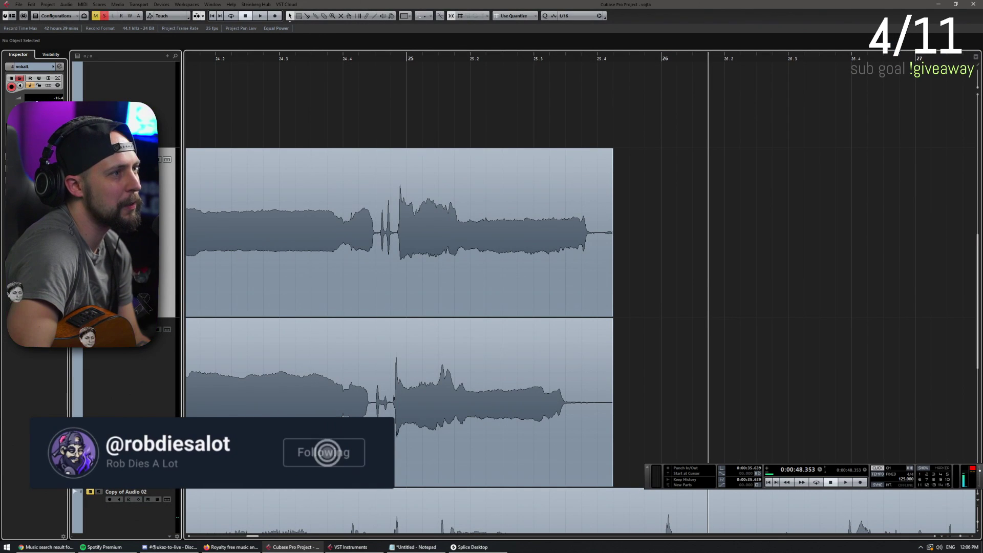
Split Audio 02_09 and the vokalR take at the phrase end and delete the right-hand pieces
{"action": "left_click_drag", "start_coordinate": [288, 260], "coordinate": [567, 204]}
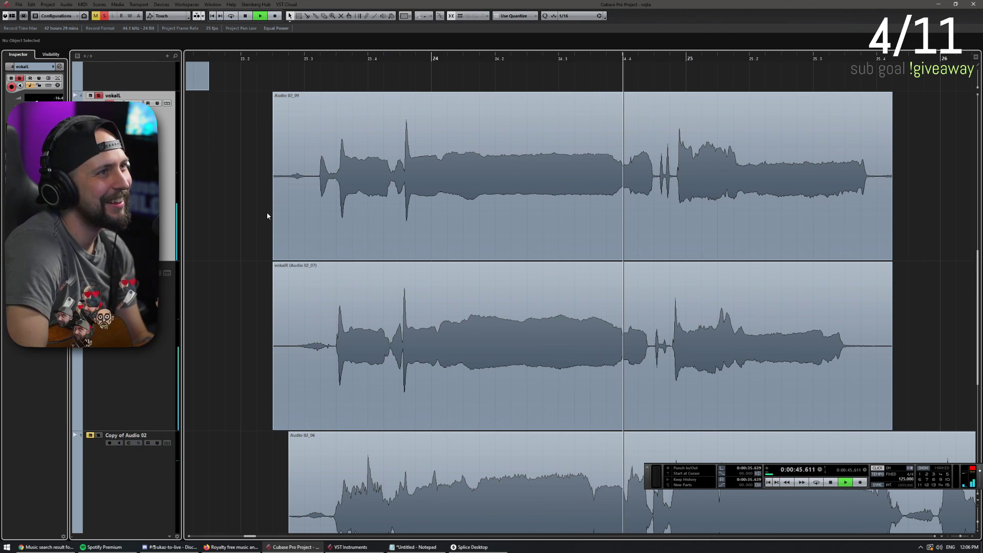
{"action": "left_click_drag", "start_coordinate": [932, 210], "coordinate": [862, 313]}
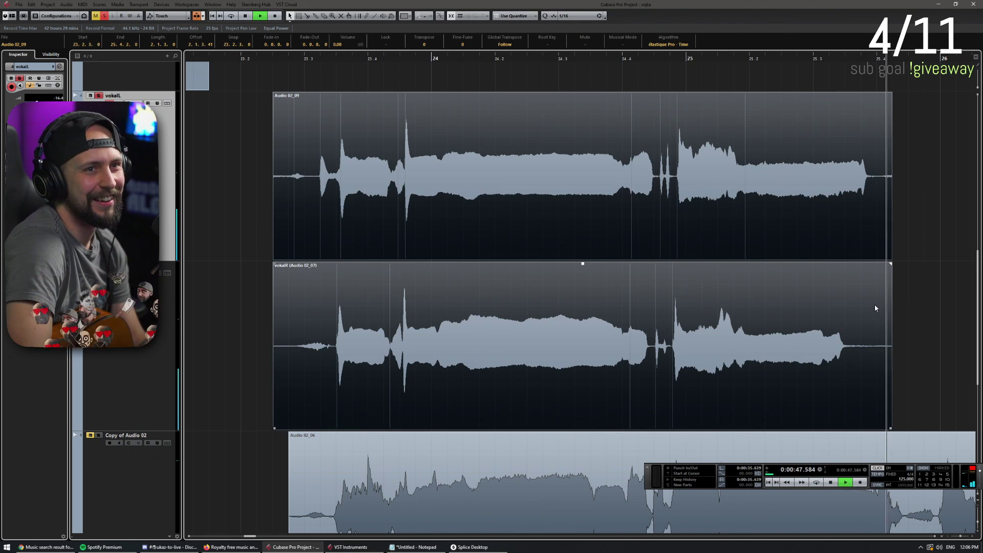
{"action": "key", "text": "space"}
{"action": "left_click", "coordinate": [847, 310], "text": "alt"}
{"action": "left_click_drag", "start_coordinate": [905, 218], "coordinate": [864, 292]}
{"action": "key", "text": "Delete"}
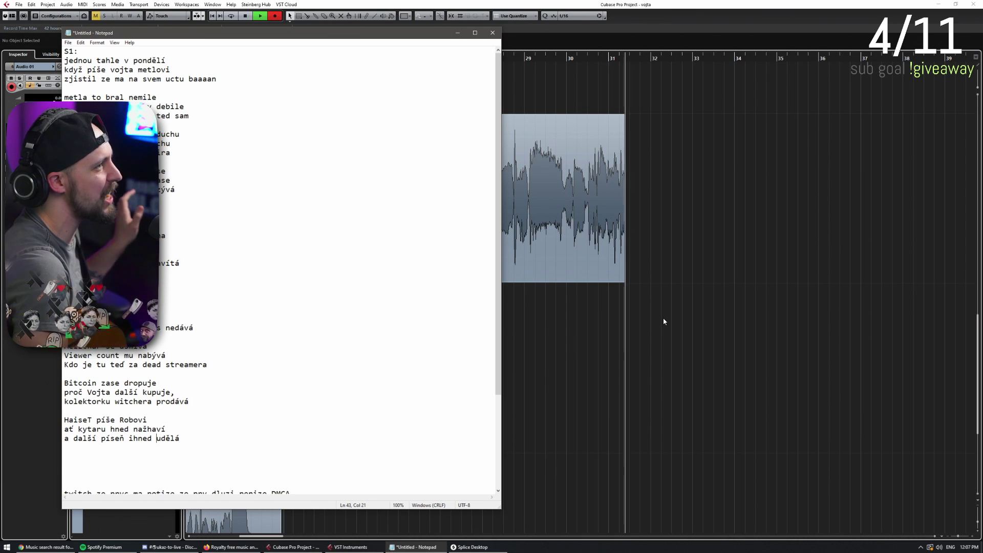
Stop recording, split Audio 01_11 near bar 27.5, delete its left piece and trim its end
{"action": "left_click", "coordinate": [759, 222]}
{"action": "key", "text": "space"}
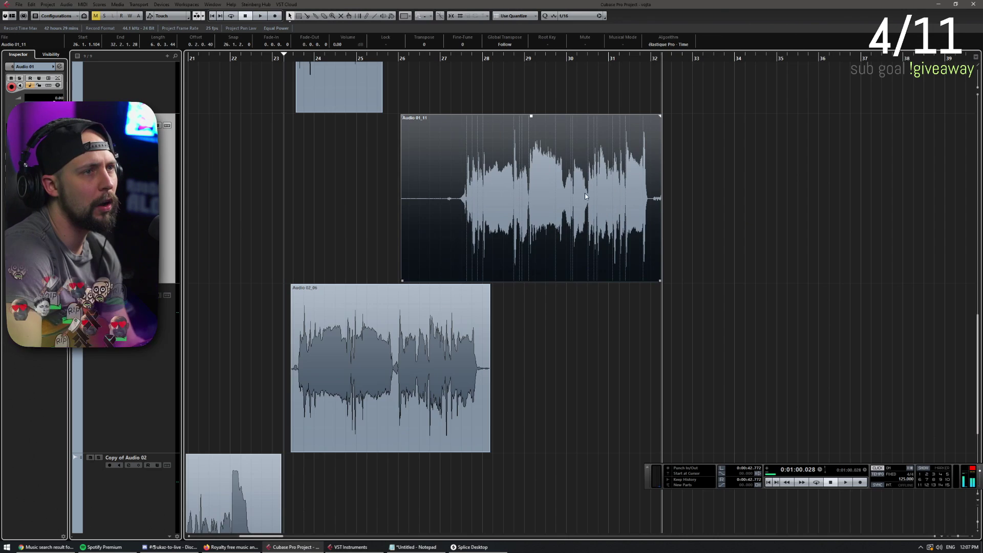
{"action": "scroll", "coordinate": [472, 217], "scroll_direction": "up", "scroll_amount": 2}
{"action": "left_click", "coordinate": [455, 216], "text": "alt"}
{"action": "key", "text": "Delete"}
{"action": "left_click", "coordinate": [752, 280]}
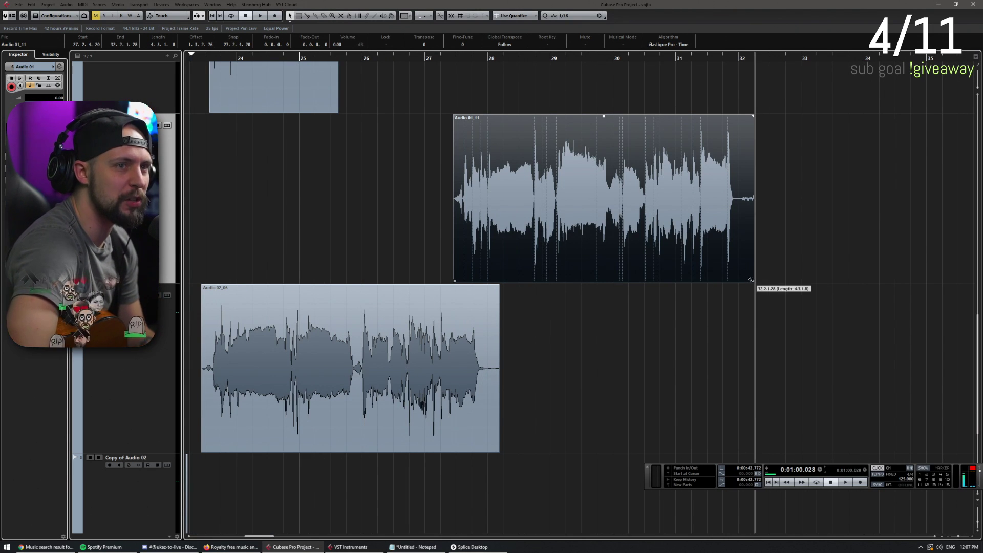
{"action": "left_click_drag", "start_coordinate": [751, 280], "coordinate": [740, 281]}
{"action": "left_click", "coordinate": [746, 317]}
{"action": "scroll", "coordinate": [667, 325], "scroll_direction": "down", "scroll_amount": 3}
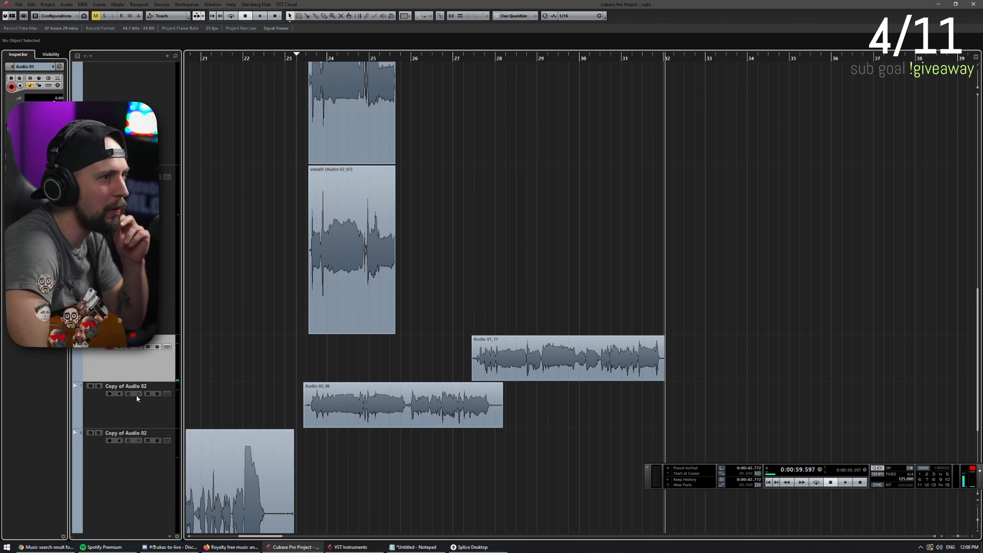
Mute Audio 01_11, then record Audio 01_15 across bars 28–32 with the lyrics showing
{"action": "left_click", "coordinate": [509, 366]}
{"action": "key", "text": "shift+m"}
{"action": "left_click", "coordinate": [467, 315]}
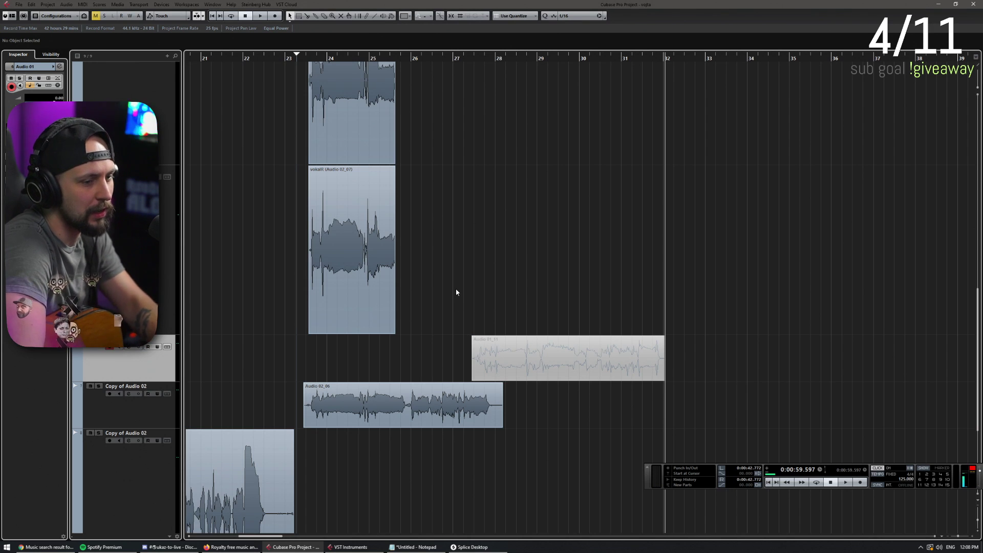
{"action": "key", "text": "KP_Multiply"}
{"action": "left_click", "coordinate": [430, 547]}
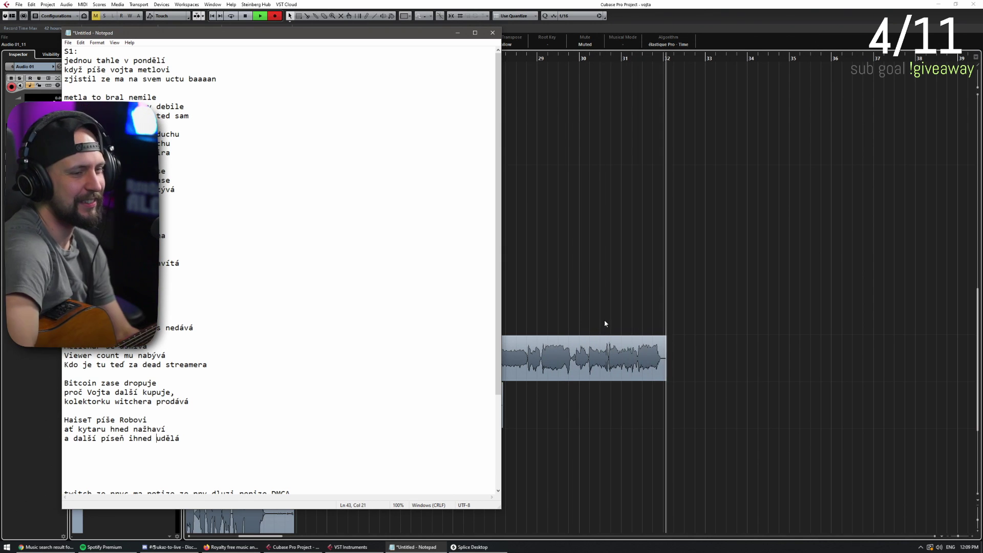
{"action": "left_click", "coordinate": [684, 276]}
{"action": "key", "text": "space"}
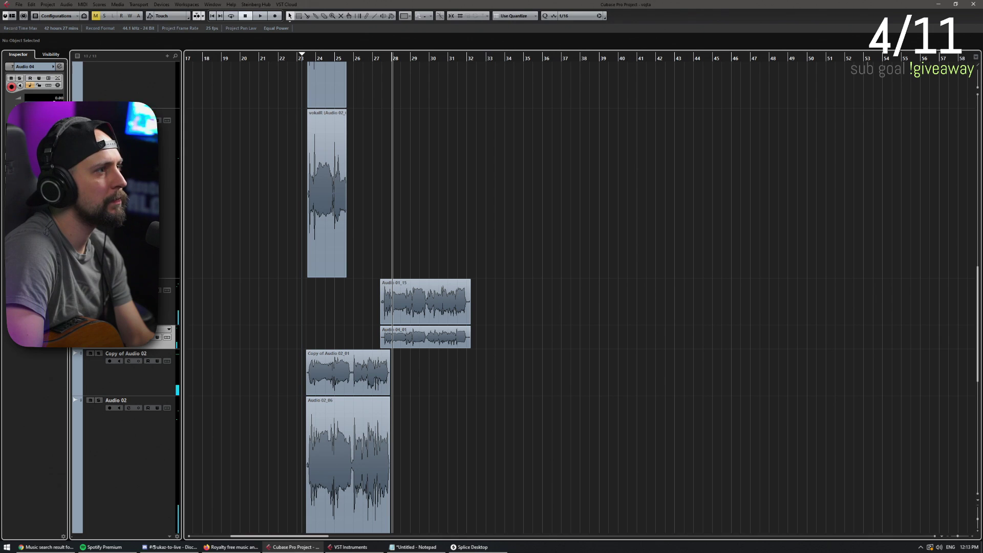
{"action": "left_click", "coordinate": [126, 303]}
Select the Copy of Audio 02 and Audio 02 tracks and make Audio 02 shorter in height
{"action": "left_click", "coordinate": [115, 378]}
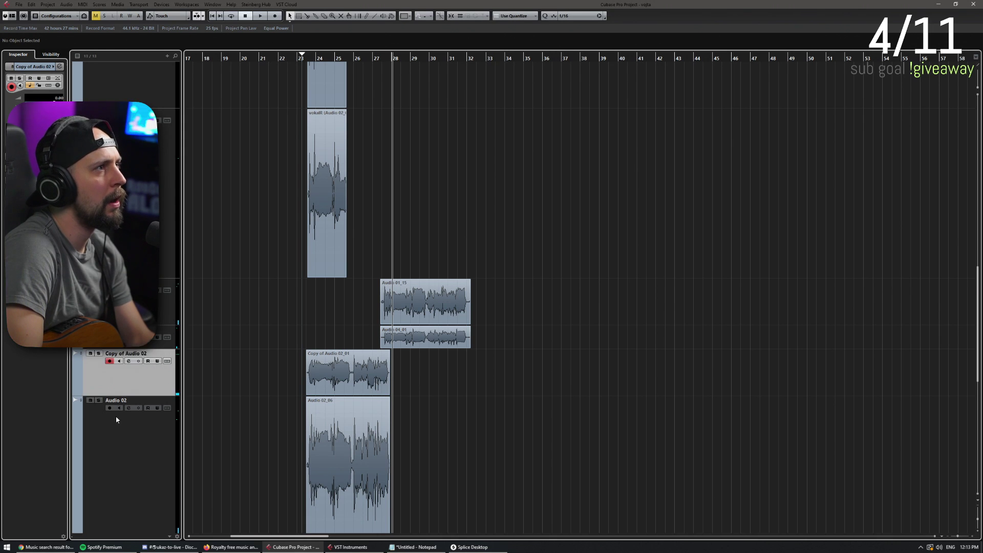
{"action": "scroll", "coordinate": [112, 384], "scroll_direction": "down", "scroll_amount": 2}
{"action": "left_click", "coordinate": [125, 365]}
{"action": "left_click", "coordinate": [125, 283]}
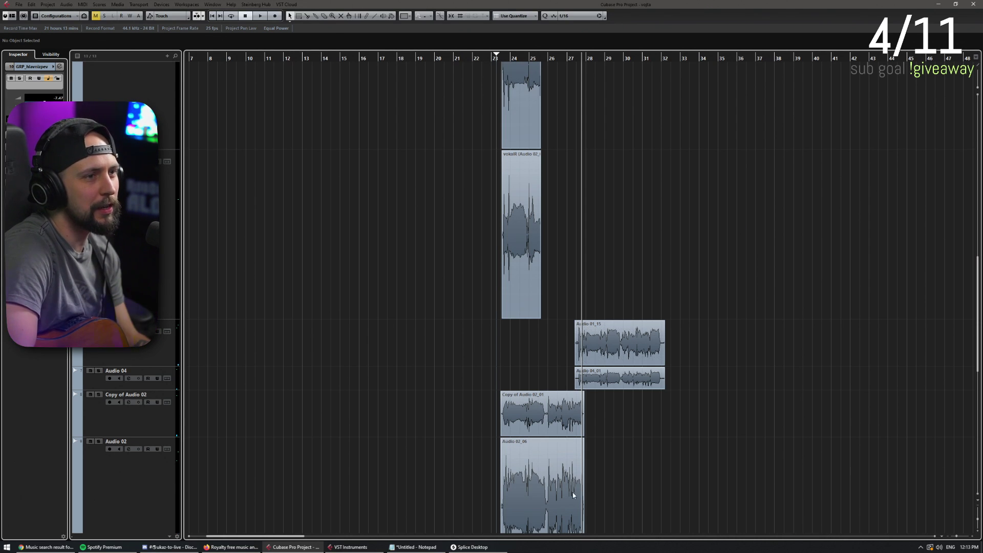
{"action": "scroll", "coordinate": [284, 435], "scroll_direction": "down", "scroll_amount": 2}
{"action": "left_click_drag", "start_coordinate": [153, 481], "coordinate": [152, 381]}
{"action": "left_click", "coordinate": [149, 368]}
Select four audio events and shrink the vokalR and vokalL track heights
{"action": "left_click_drag", "start_coordinate": [402, 288], "coordinate": [342, 437]}
{"action": "left_click", "coordinate": [445, 59]}
{"action": "left_click_drag", "start_coordinate": [624, 364], "coordinate": [605, 213]}
{"action": "left_click", "coordinate": [532, 256]}
{"action": "left_click", "coordinate": [519, 283], "text": "shift"}
{"action": "left_click", "coordinate": [494, 318], "text": "shift"}
{"action": "left_click", "coordinate": [484, 359], "text": "shift"}
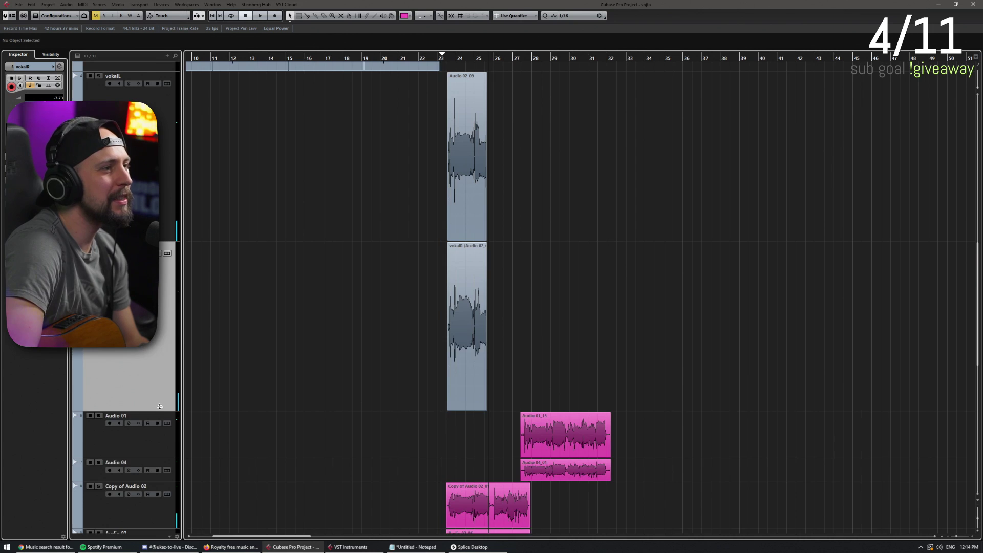
{"action": "left_click_drag", "start_coordinate": [159, 410], "coordinate": [159, 303]}
{"action": "left_click_drag", "start_coordinate": [292, 207], "coordinate": [318, 374]}
{"action": "left_click", "coordinate": [152, 403]}
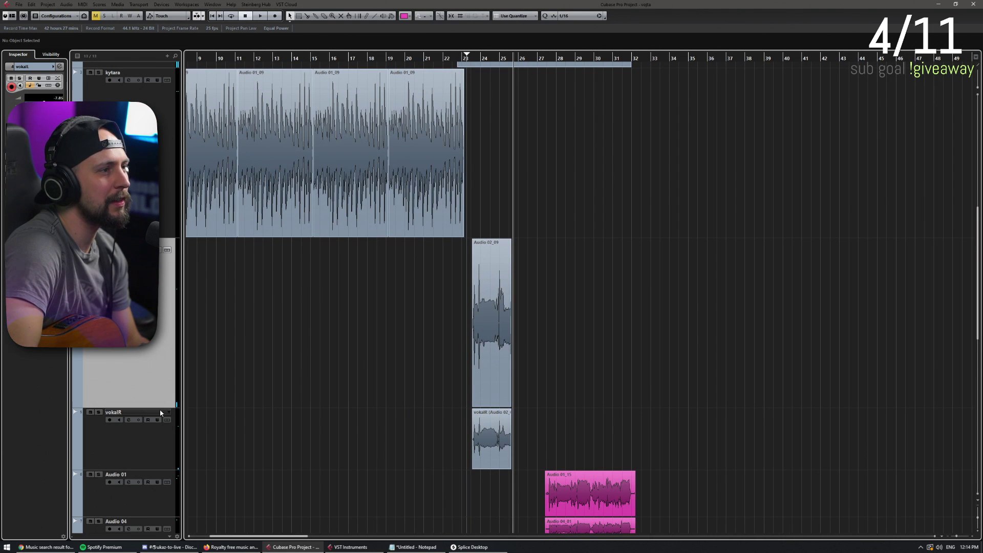
{"action": "left_click_drag", "start_coordinate": [158, 407], "coordinate": [157, 300]}
{"action": "left_click_drag", "start_coordinate": [617, 205], "coordinate": [535, 167]}
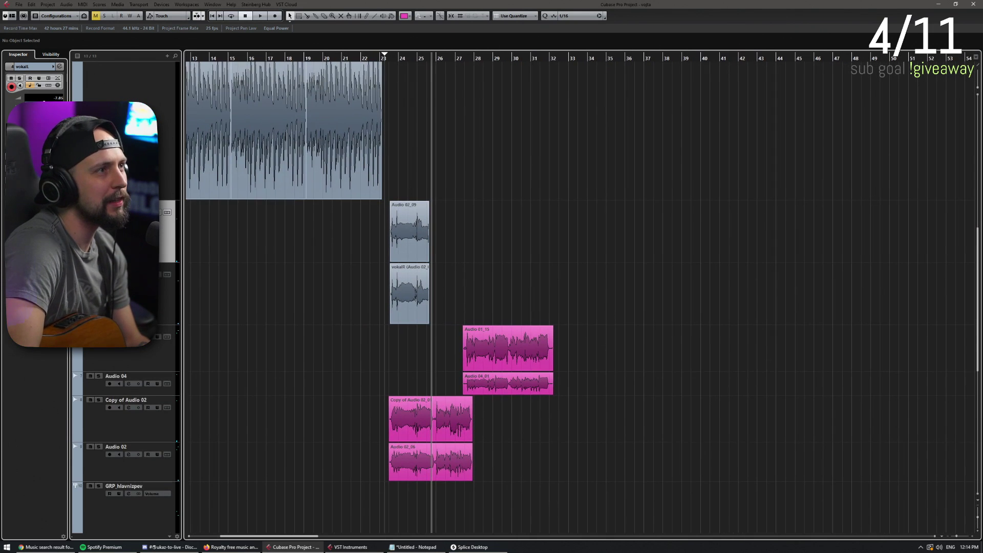
Delete the two short vocal clips near bar 24 and record a new left vocal take from about bar 20
{"action": "left_click", "coordinate": [386, 60]}
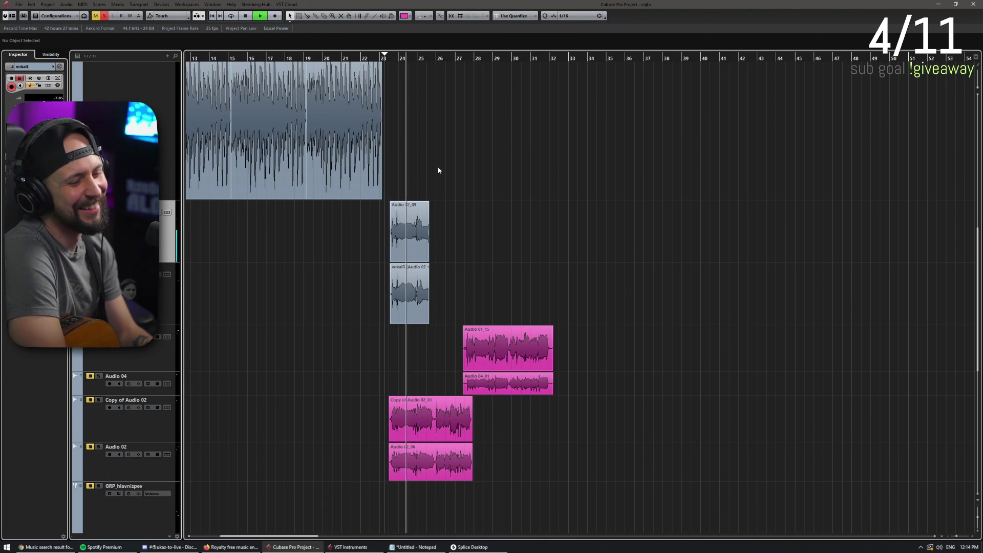
{"action": "key", "text": "space"}
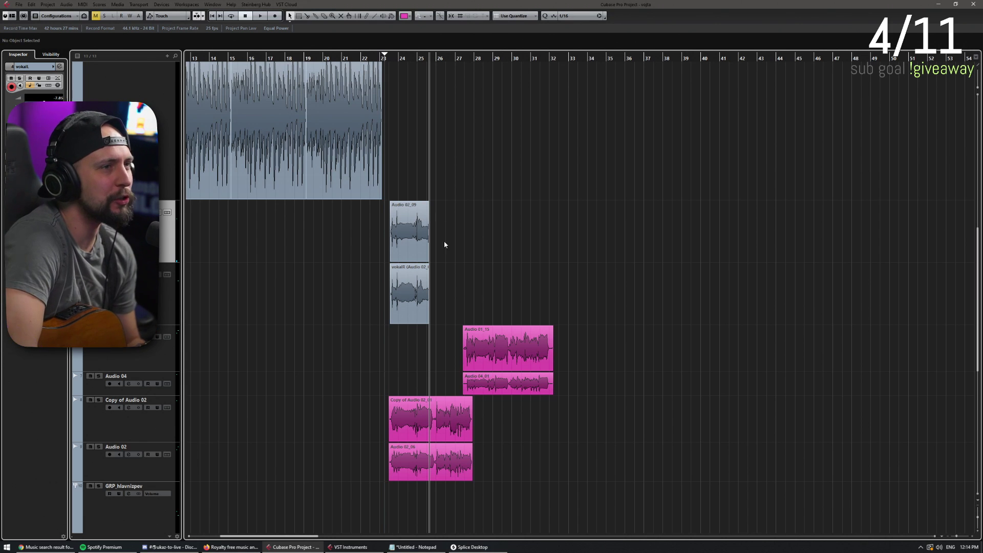
{"action": "left_click_drag", "start_coordinate": [445, 243], "coordinate": [340, 320]}
{"action": "key", "text": "Delete"}
{"action": "left_click", "coordinate": [339, 60]}
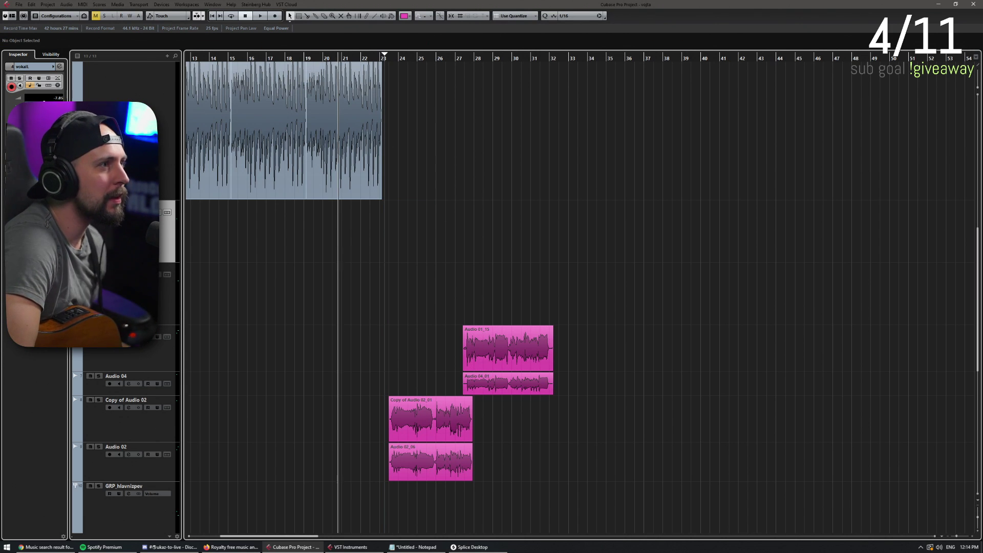
{"action": "left_click", "coordinate": [275, 17]}
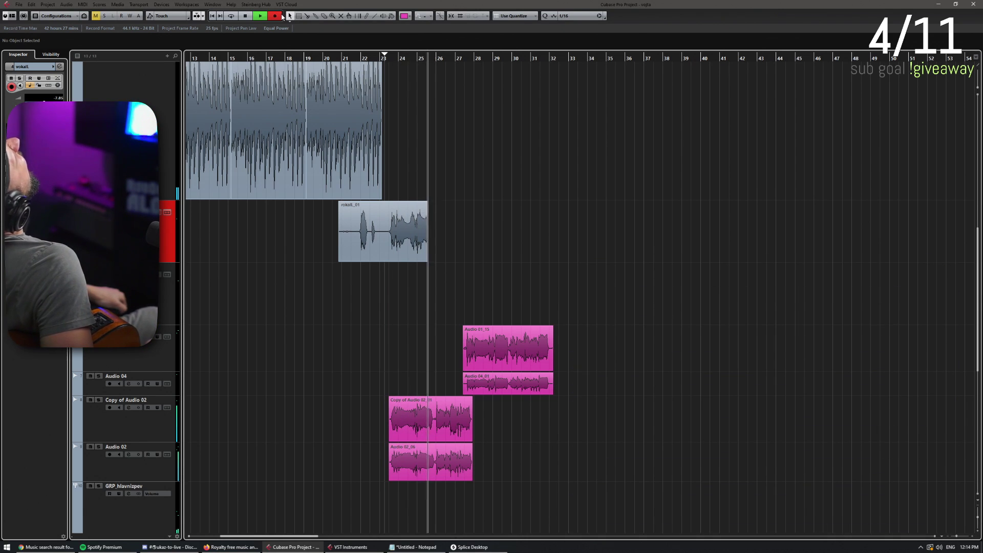
Stop the left vocal take and play it back from about bar 23
{"action": "key", "text": "space"}
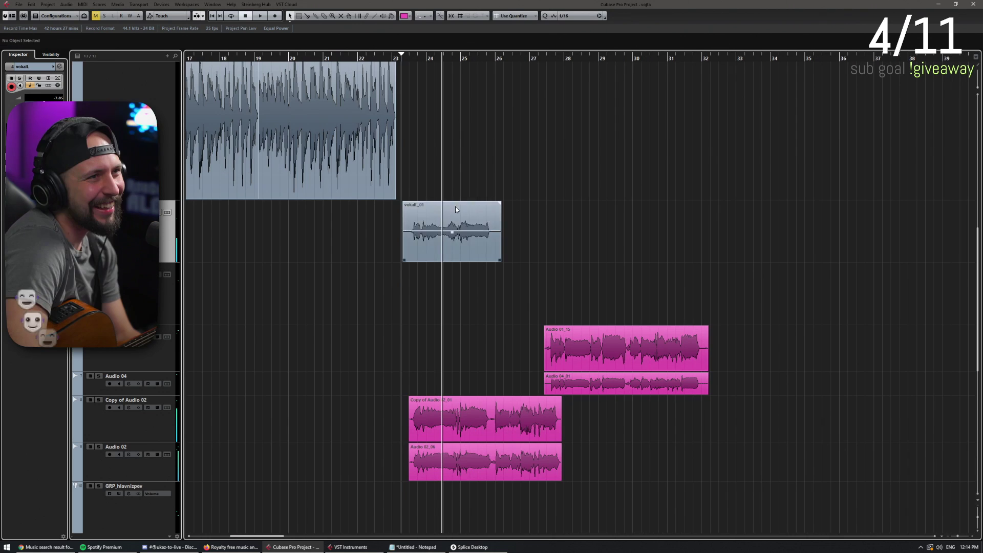
{"action": "left_click", "coordinate": [454, 234]}
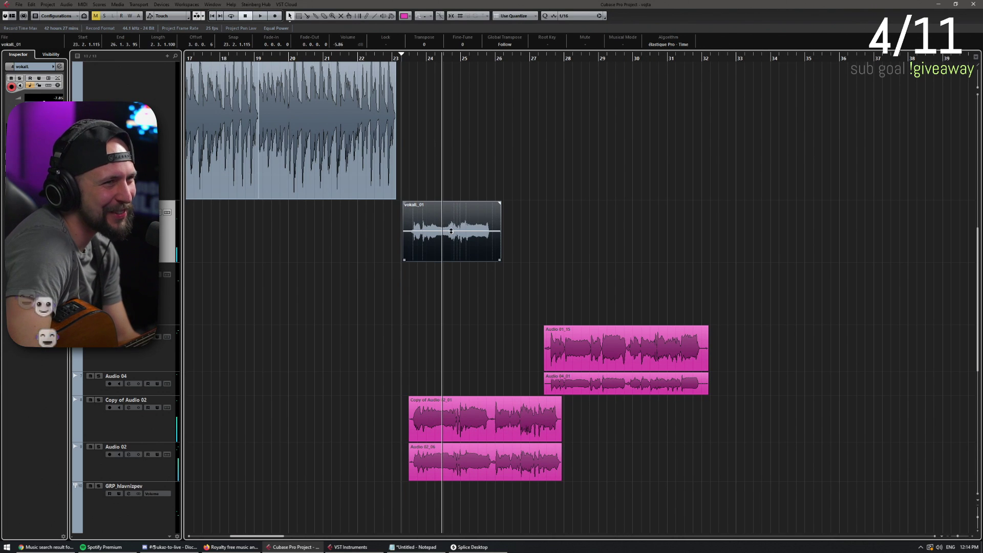
{"action": "left_click", "coordinate": [435, 172]}
{"action": "left_click", "coordinate": [393, 57]}
{"action": "key", "text": "space"}
{"action": "left_click_drag", "start_coordinate": [608, 207], "coordinate": [520, 248]}
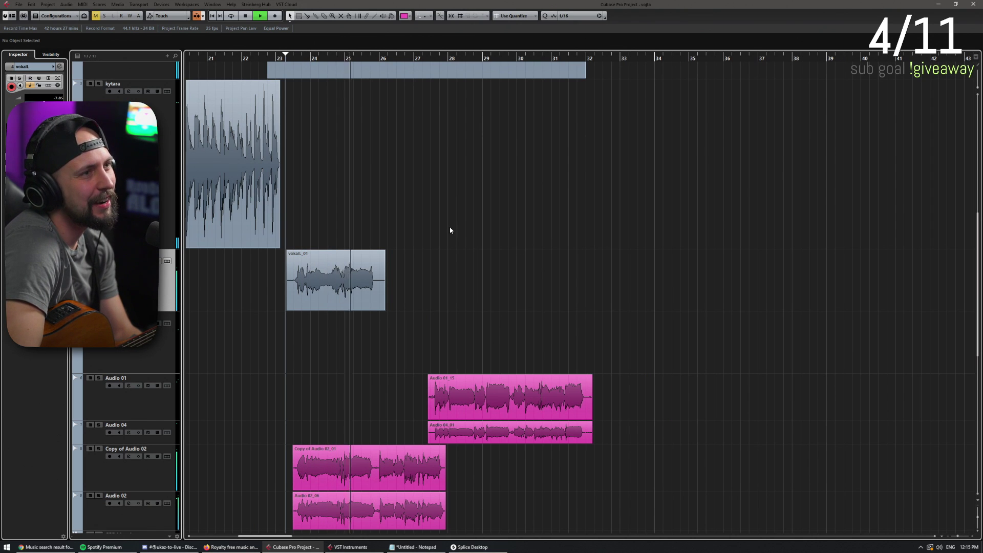
{"action": "key", "text": "space"}
Record a matching right vocal take on the vokalR track
{"action": "left_click_drag", "start_coordinate": [417, 177], "coordinate": [498, 205]}
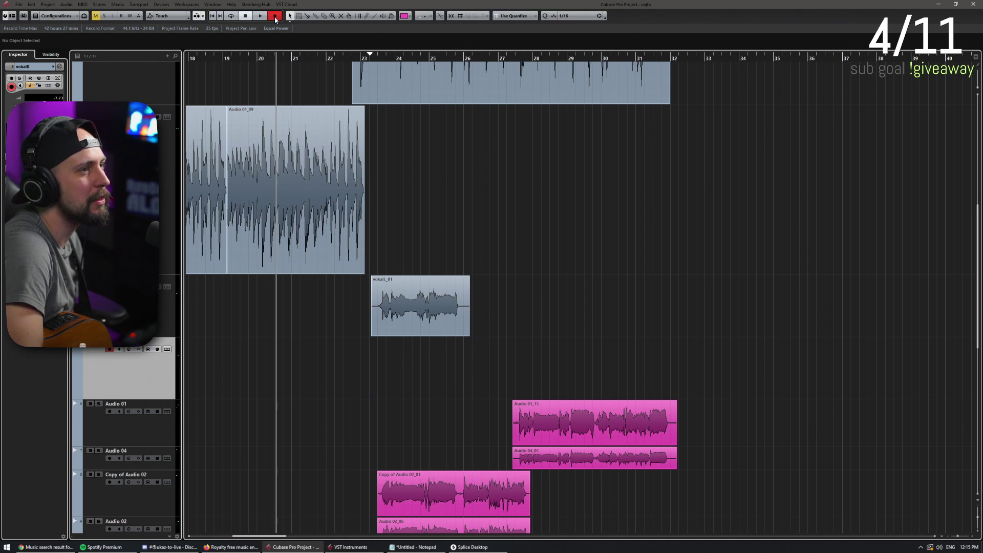
{"action": "left_click", "coordinate": [275, 15]}
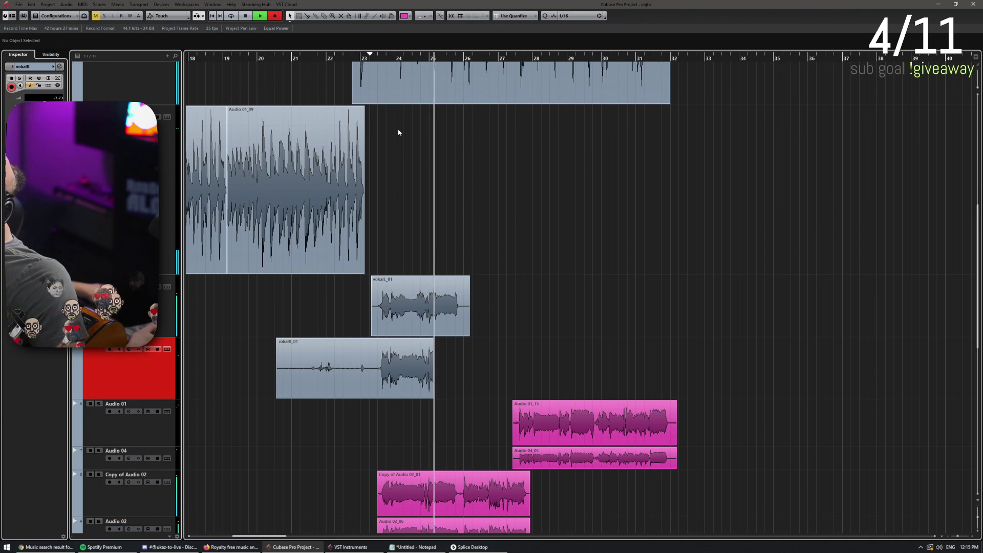
{"action": "key", "text": "space"}
Split vokalR_01 at bars 23 and 26 with the Split tool
{"action": "scroll", "coordinate": [377, 370], "scroll_direction": "up", "scroll_amount": 1}
{"action": "key", "text": "3"}
{"action": "left_click", "coordinate": [374, 369]}
{"action": "left_click", "coordinate": [506, 377]}
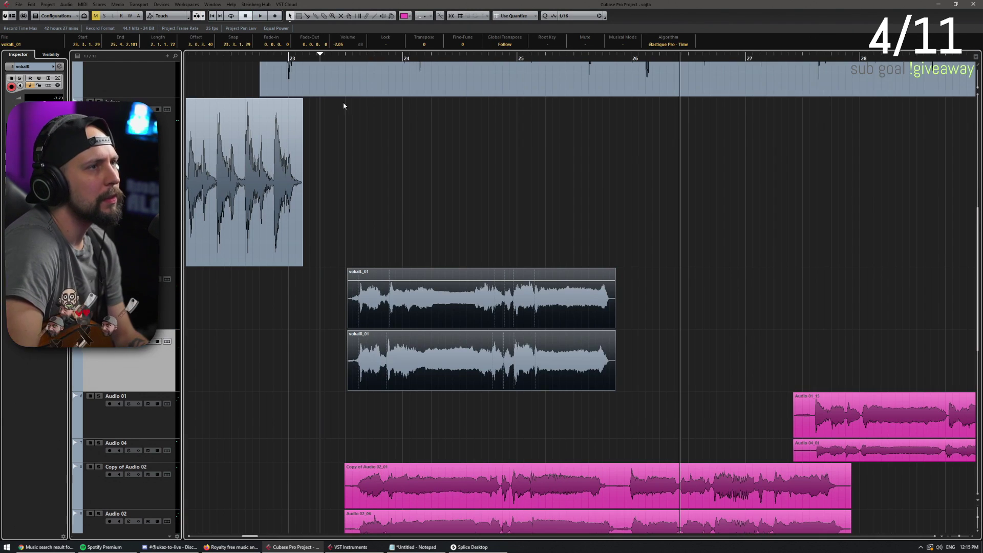
Lower the volume of both vocal takes while playing them back from bar 24
{"action": "left_click", "coordinate": [336, 50]}
{"action": "key", "text": "space"}
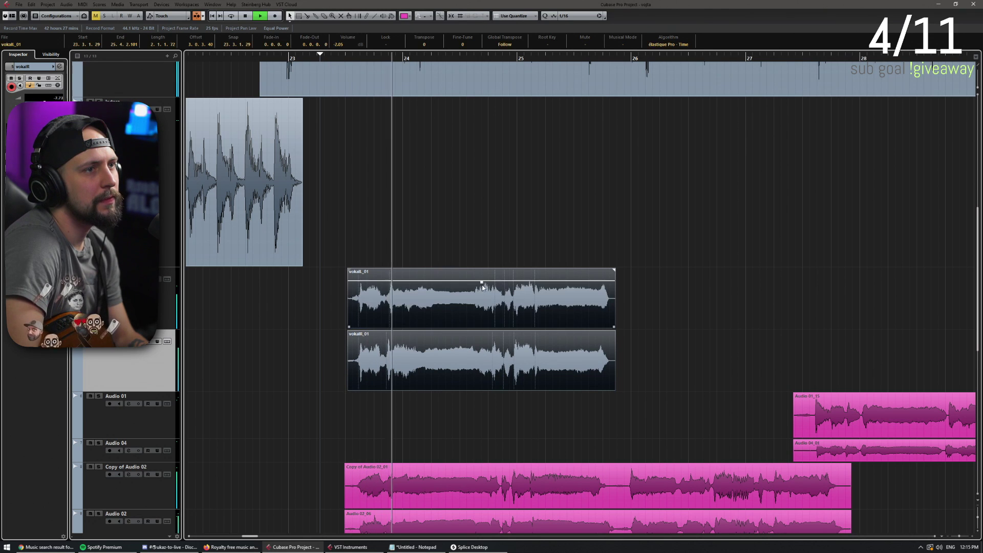
{"action": "left_click_drag", "start_coordinate": [482, 282], "coordinate": [484, 307]}
{"action": "left_click", "coordinate": [637, 320]}
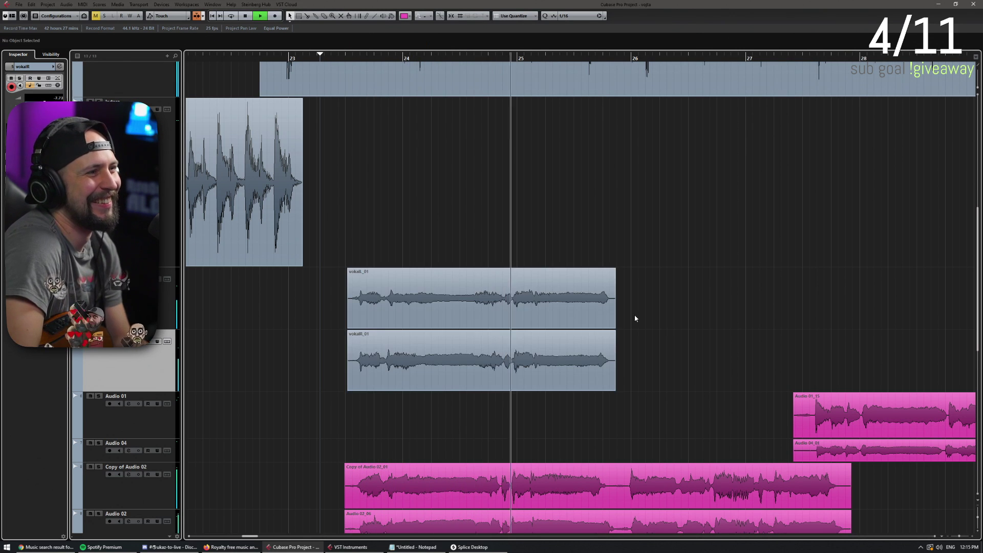
{"action": "scroll", "coordinate": [661, 350], "scroll_direction": "down", "scroll_amount": 2}
{"action": "left_click_drag", "start_coordinate": [710, 348], "coordinate": [589, 339]}
{"action": "key", "text": "space"}
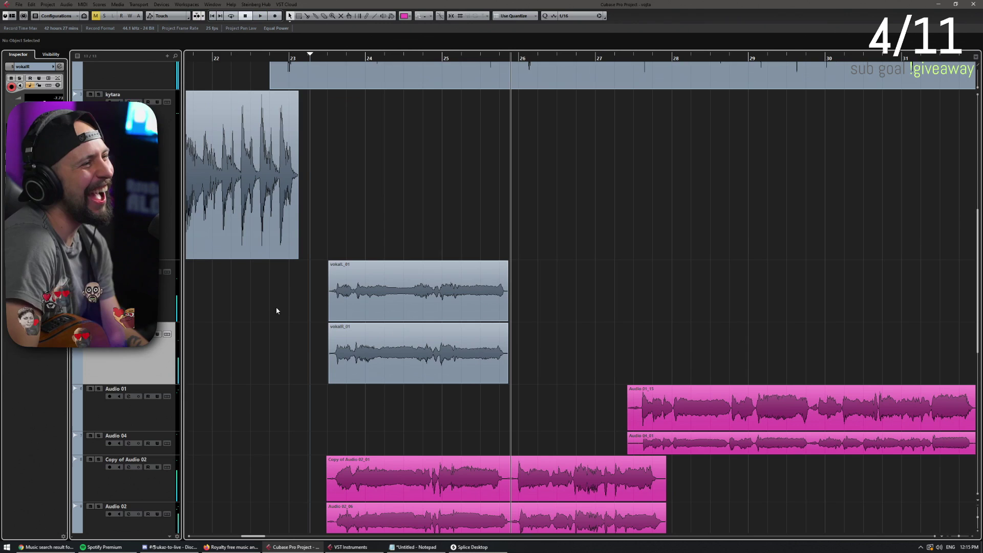
{"action": "left_click_drag", "start_coordinate": [270, 335], "coordinate": [251, 304]}
{"action": "scroll", "coordinate": [252, 304], "scroll_direction": "down", "scroll_amount": 1}
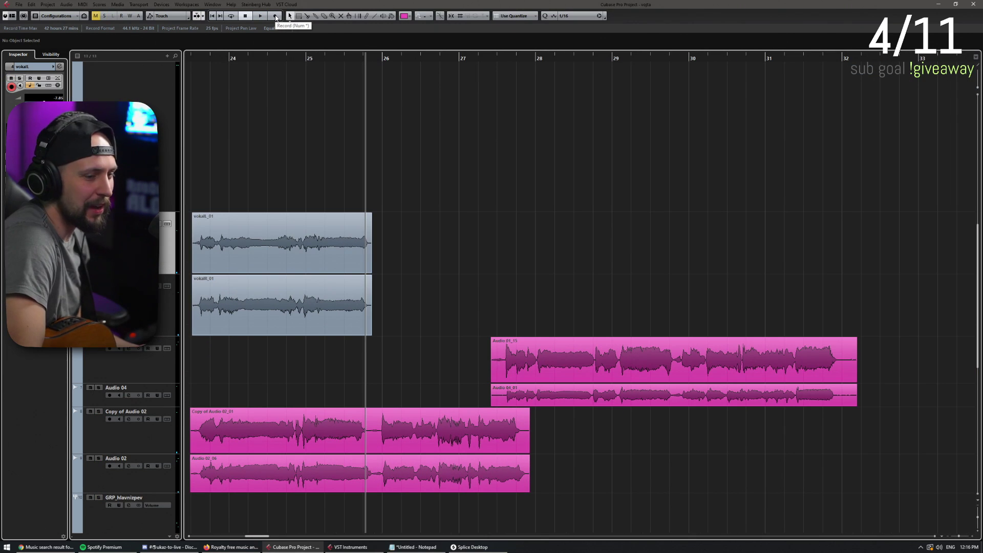
Record a vokalL_02 take, delete it, and return the playhead to bar 26
{"action": "left_click", "coordinate": [276, 17]}
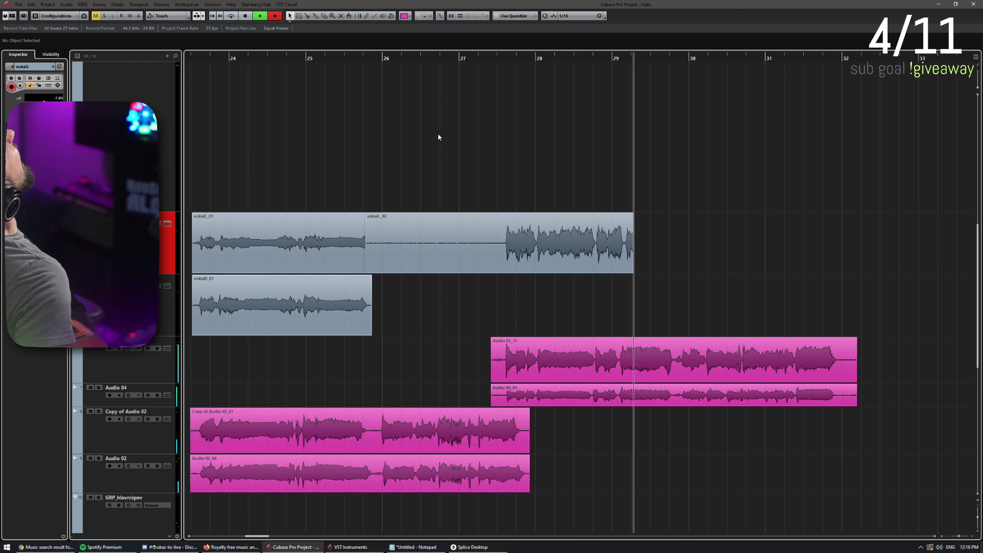
{"action": "key", "text": "space"}
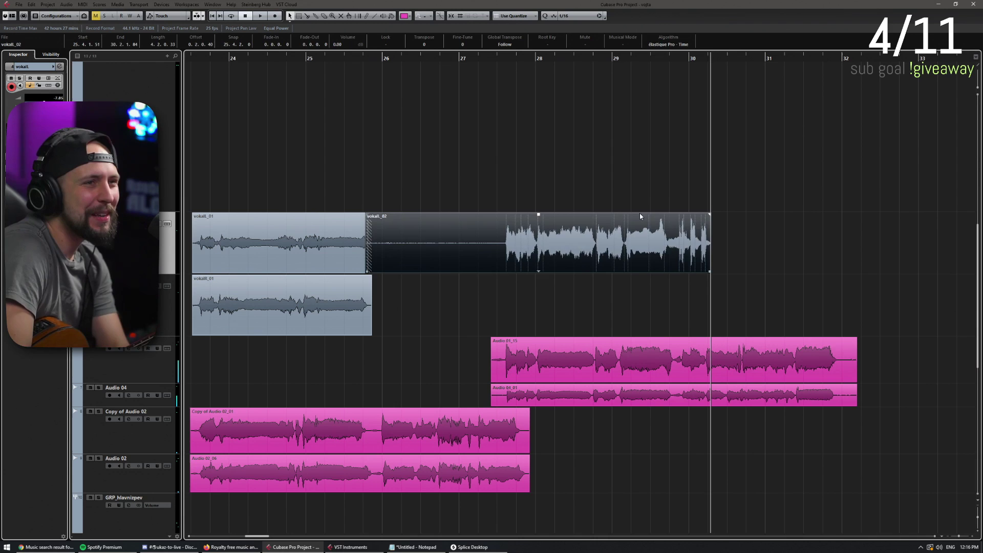
{"action": "key", "text": "Delete"}
{"action": "left_click_drag", "start_coordinate": [464, 179], "coordinate": [437, 106]}
{"action": "left_click", "coordinate": [363, 62]}
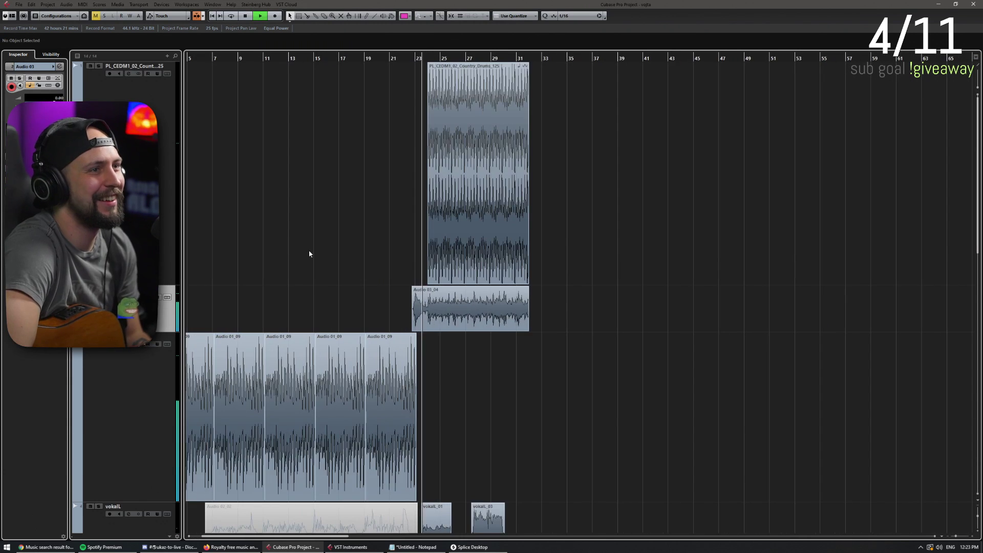
{"action": "scroll", "coordinate": [309, 255], "scroll_direction": "down", "scroll_amount": 2}
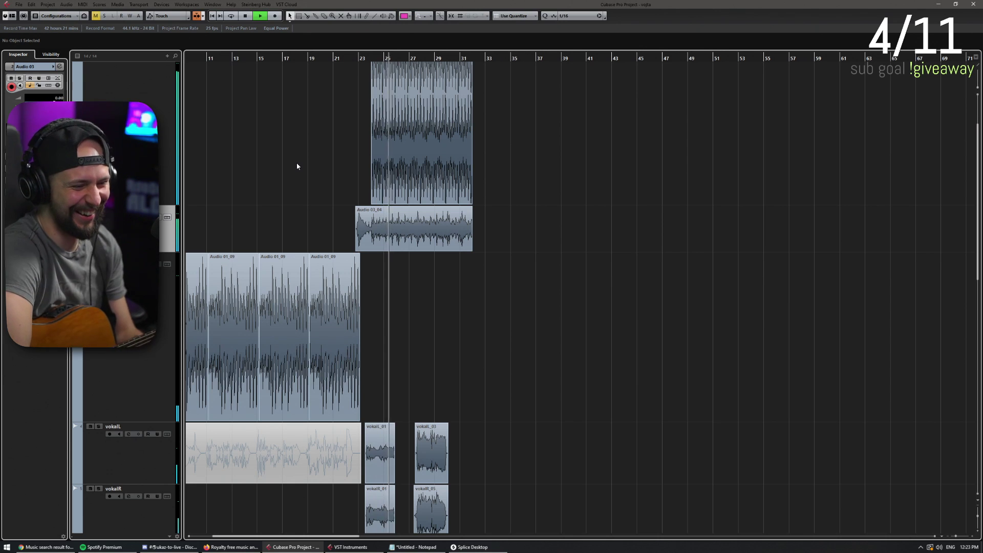
Check the channel levels in the MixConsole (F3), close it, and stop playback
{"action": "key", "text": "F3"}
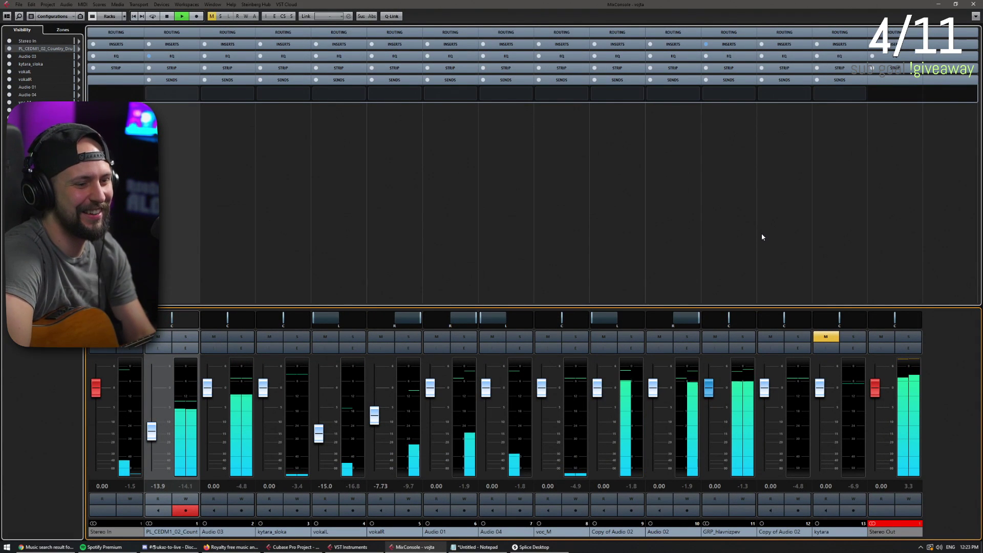
{"action": "key", "text": "F3"}
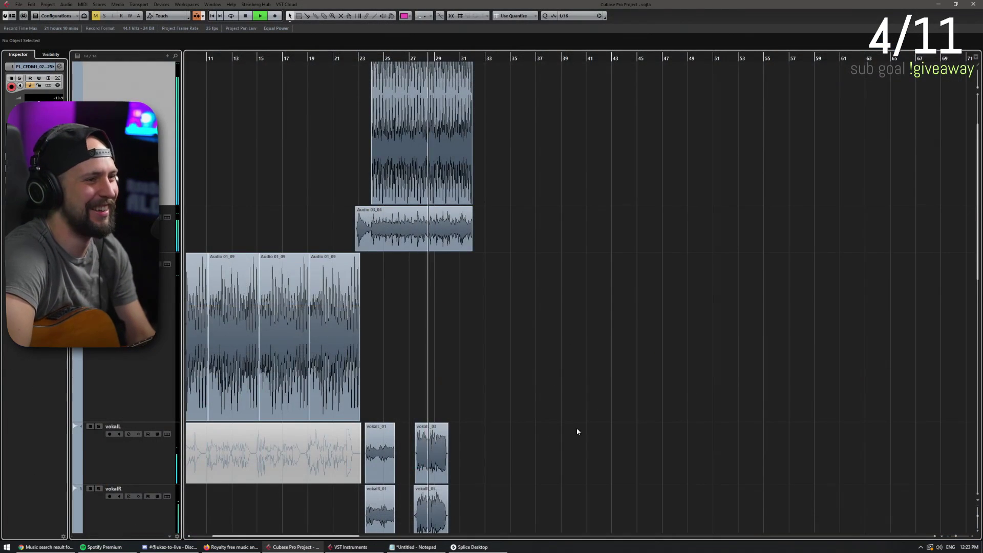
{"action": "key", "text": "space"}
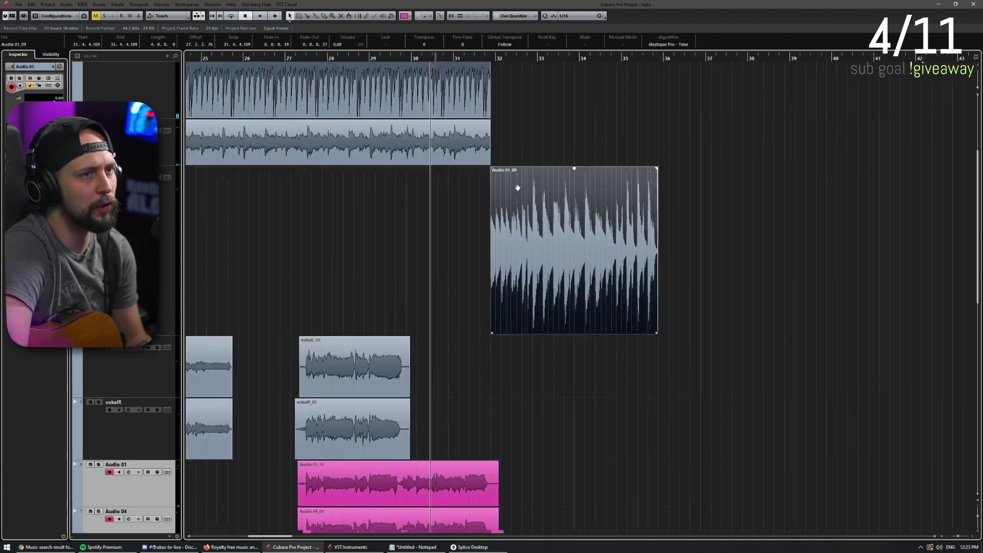
{"action": "scroll", "coordinate": [615, 210], "scroll_direction": "right", "scroll_amount": 2}
{"action": "scroll", "coordinate": [459, 307], "scroll_direction": "up", "scroll_amount": 3}
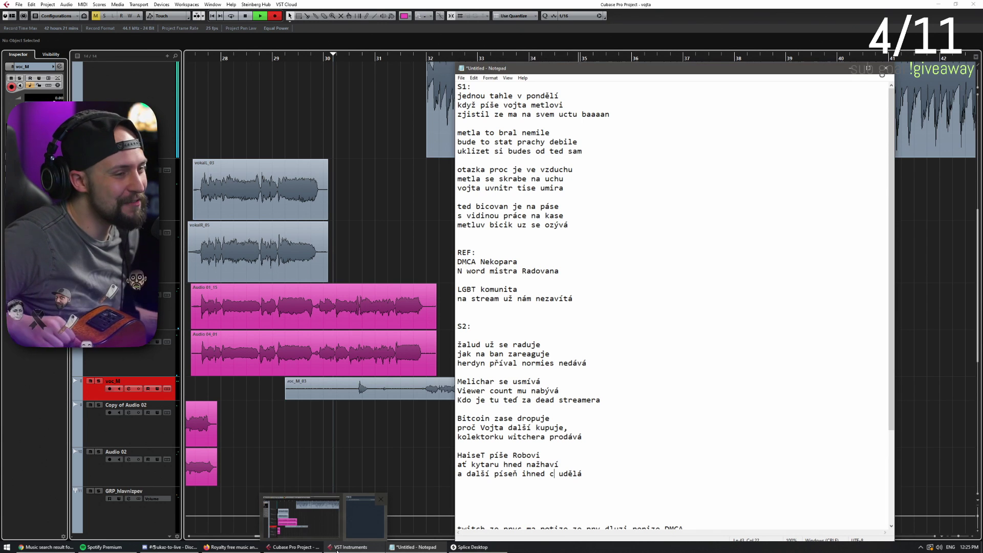
Delete the voc_M_03 take and record a new voc_M take while reading the Notepad lyrics
{"action": "left_click", "coordinate": [351, 508]}
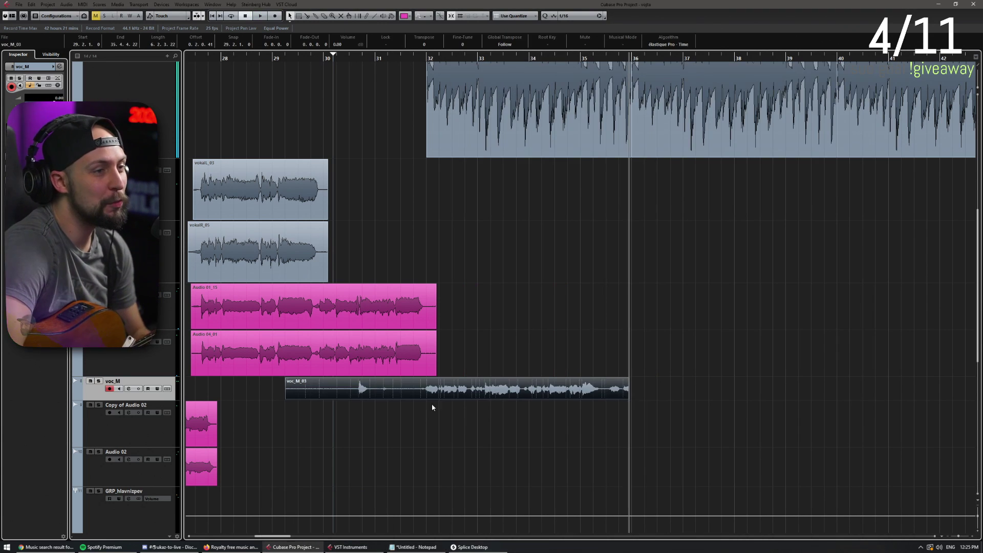
{"action": "key", "text": "Delete"}
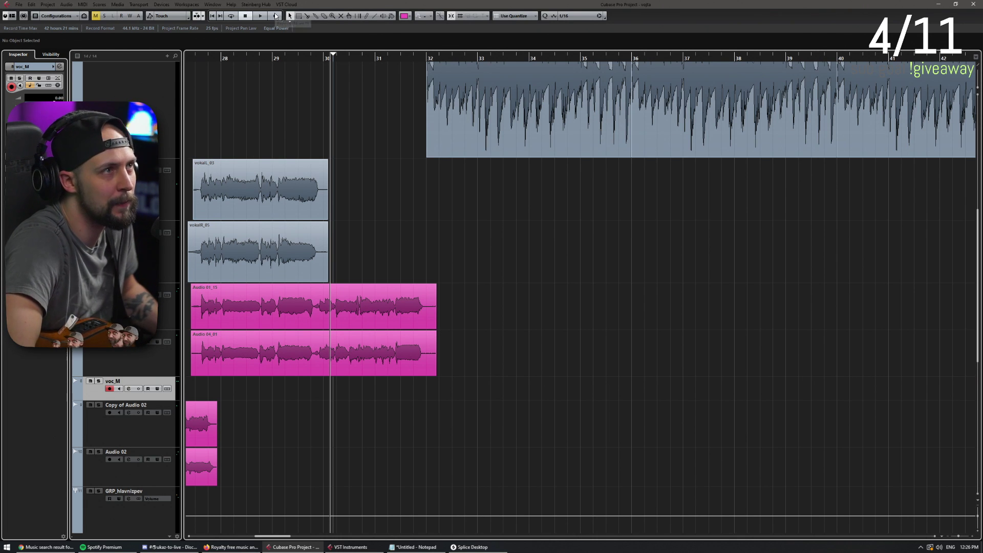
{"action": "key", "text": "alt+Tab"}
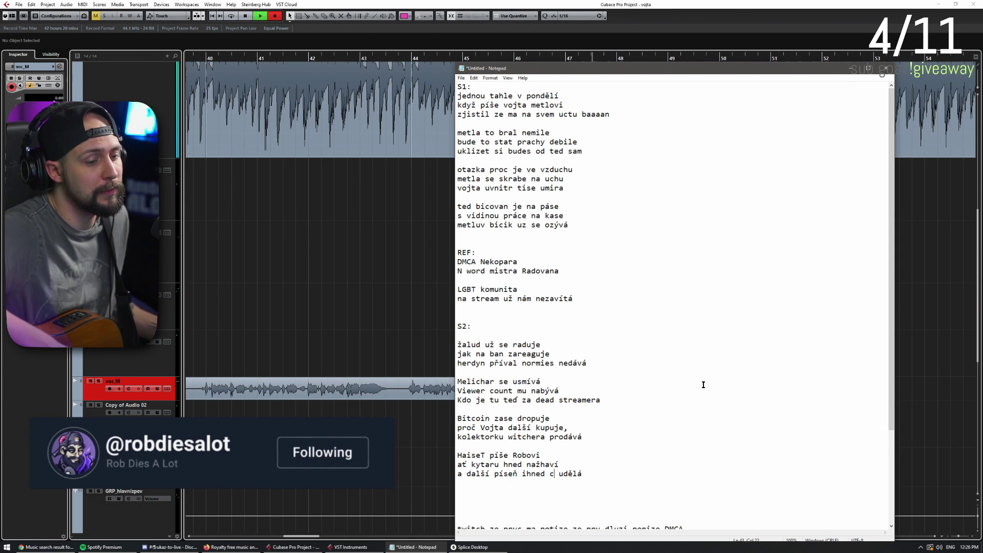
Stop recording so the voc_M_04 take spans bars 30–48, then zoom out
{"action": "left_click", "coordinate": [392, 313]}
{"action": "key", "text": "space"}
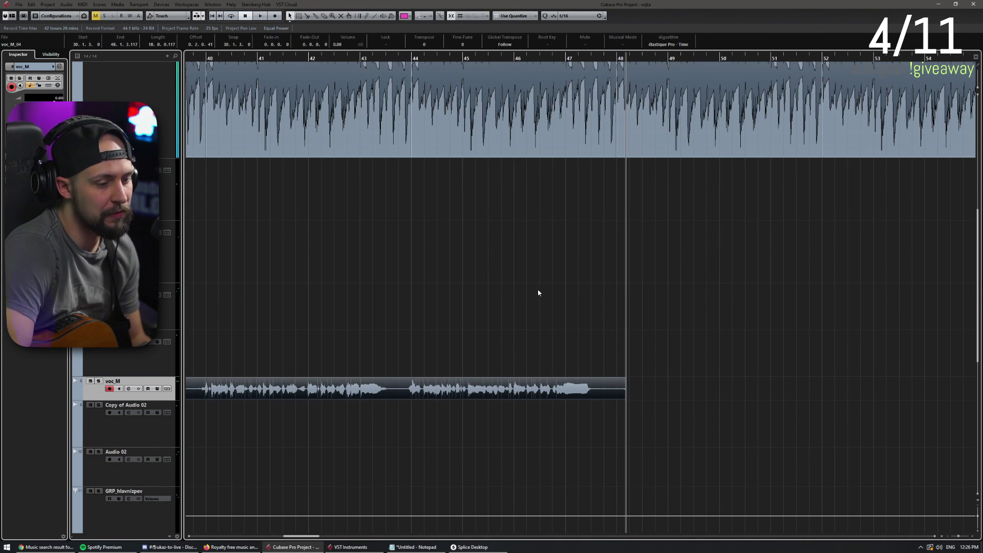
{"action": "scroll", "coordinate": [544, 297], "scroll_direction": "down", "scroll_amount": 3}
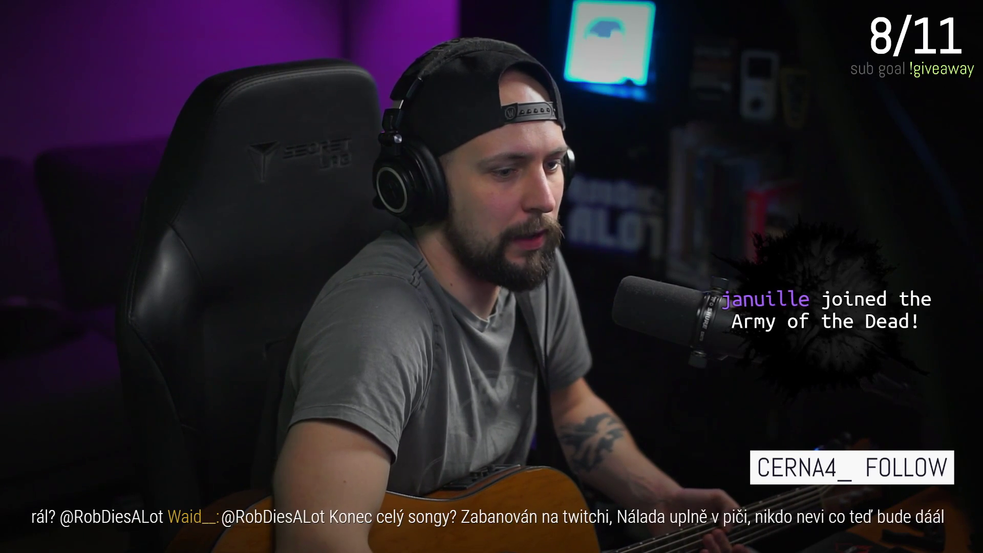
Paste the copied REF chorus block below the second verse in Notepad
{"action": "scroll", "coordinate": [707, 270], "scroll_direction": "up", "scroll_amount": 3}
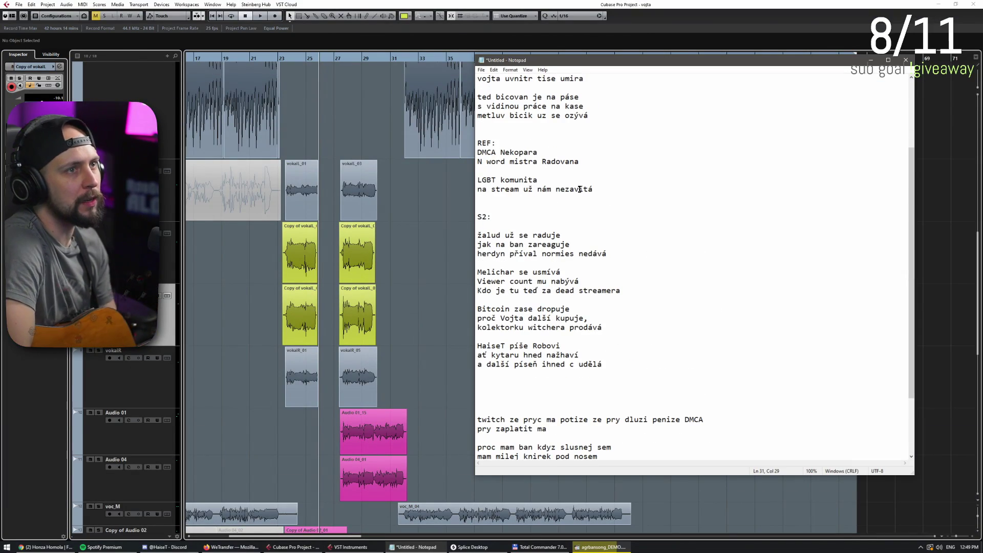
{"action": "left_click_drag", "start_coordinate": [594, 190], "coordinate": [438, 157]}
{"action": "left_click", "coordinate": [652, 233]}
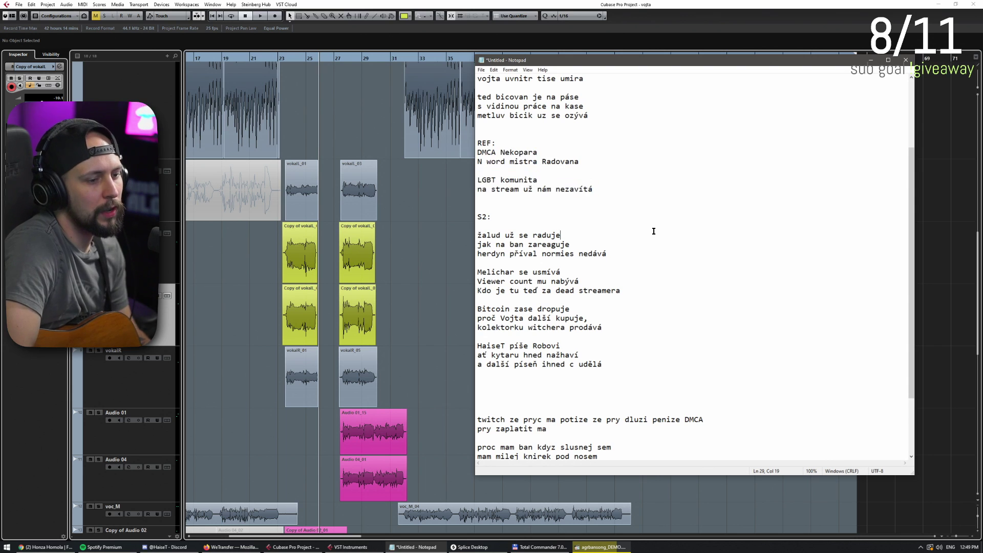
{"action": "scroll", "coordinate": [647, 292], "scroll_direction": "down", "scroll_amount": 3}
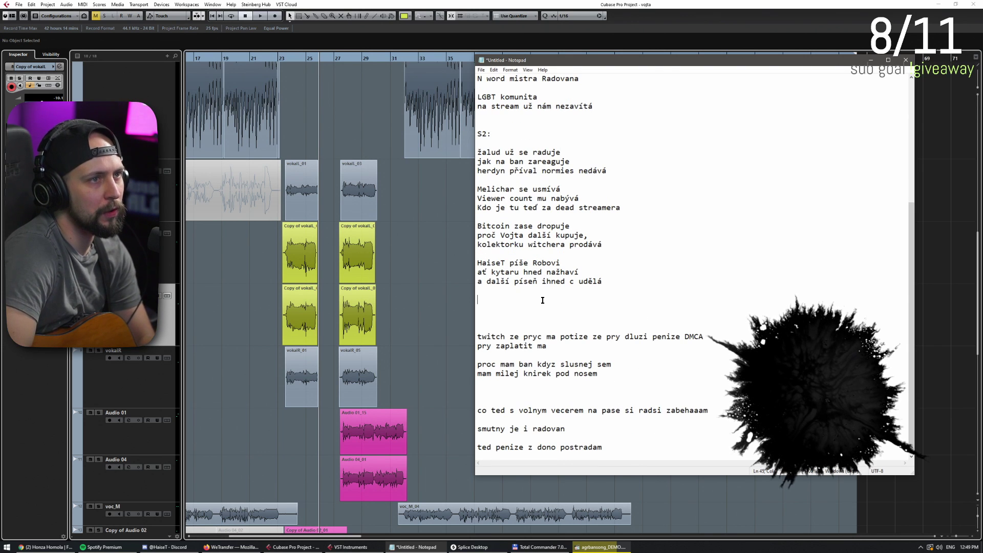
{"action": "left_click", "coordinate": [537, 293]}
{"action": "type", "text": "REF: DMCA Nekopara N word mistra Radovana  LGBT komunita na stream už nám nezavítá"}
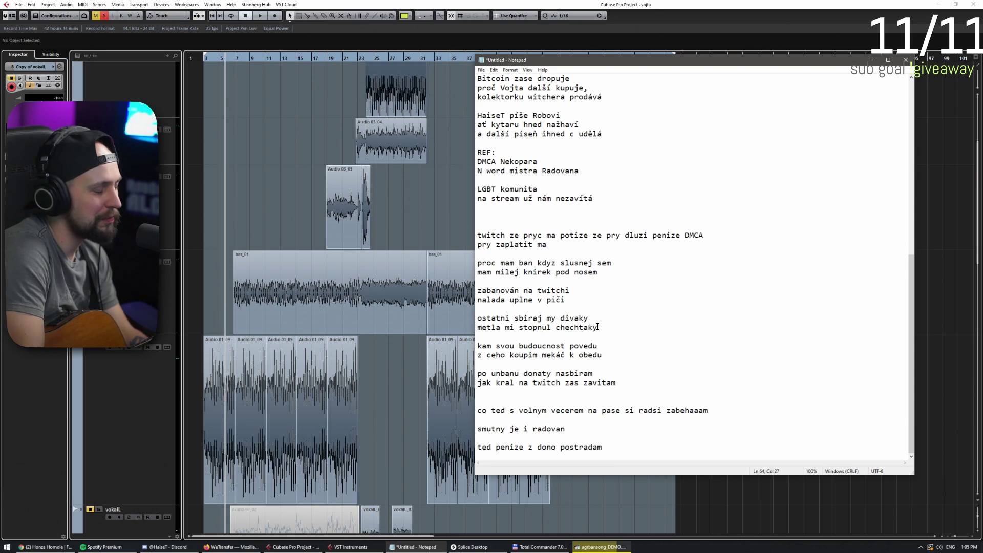
Add the lyric line 'uz nebude existovat agraelus', then move the lmao clip earlier to 31.3.3
{"action": "key", "text": "Return"}
{"action": "key", "text": "Return"}
{"action": "key", "text": "Return"}
{"action": "type", "text": "uz nebude existovat agraelus"}
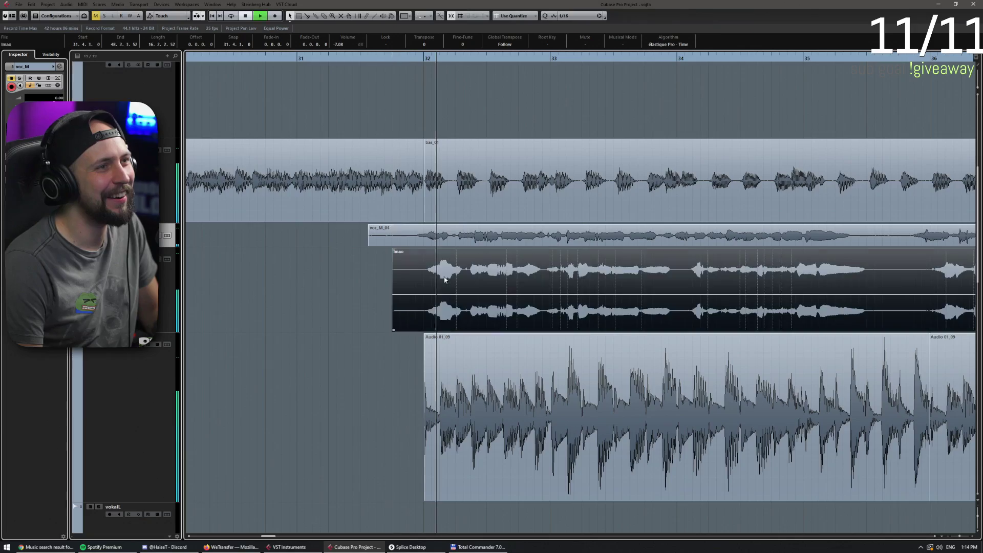
{"action": "key", "text": "space"}
{"action": "left_click_drag", "start_coordinate": [417, 279], "coordinate": [402, 276]}
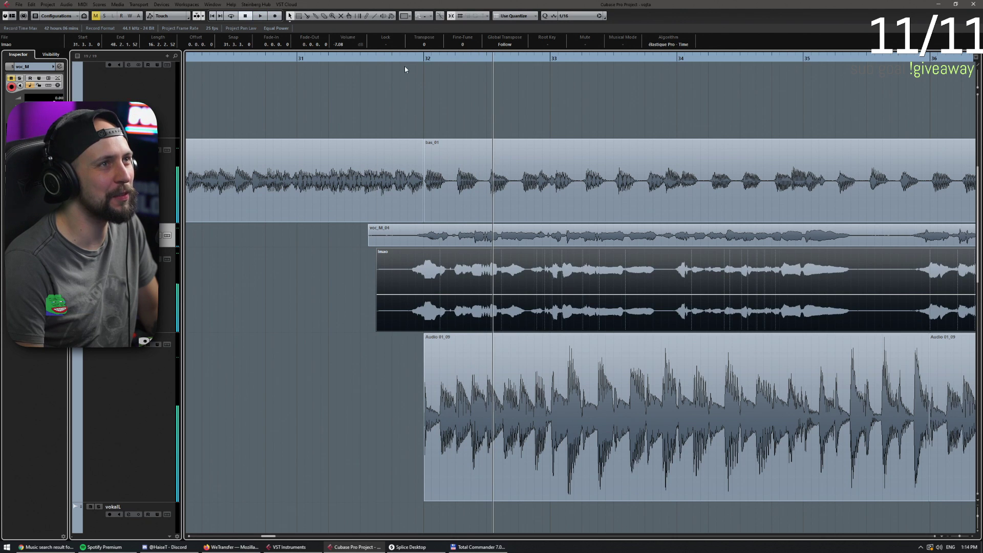
{"action": "key", "text": "space"}
{"action": "scroll", "coordinate": [363, 269], "scroll_direction": "down", "scroll_amount": 3}
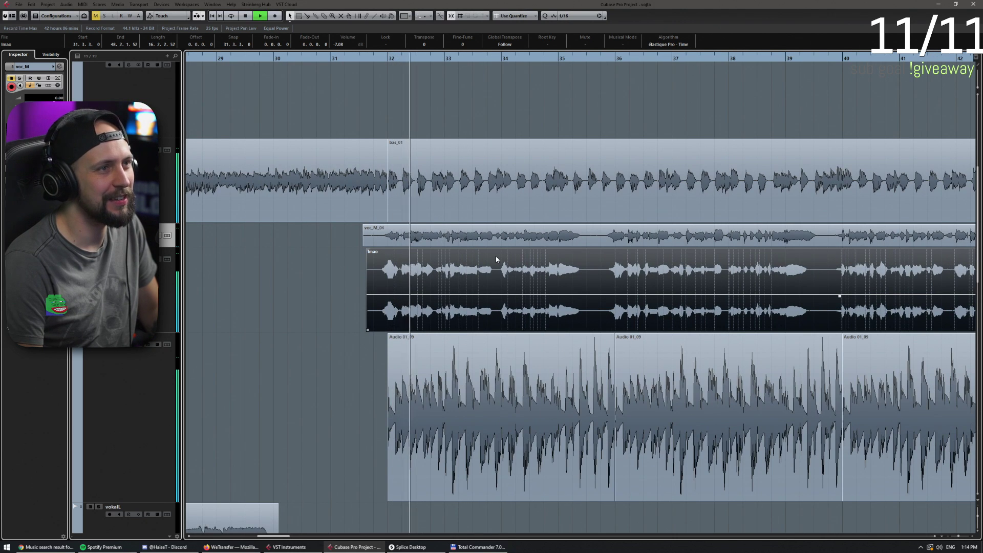
{"action": "left_click", "coordinate": [300, 277]}
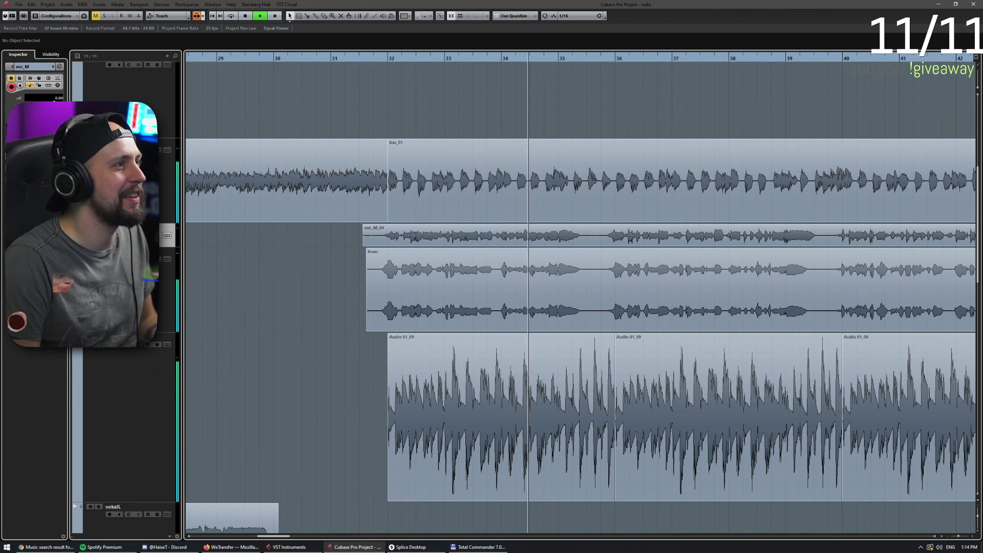
Route the HASIET track's output to the GRP group channel instead of Stereo Out
{"action": "left_click", "coordinate": [128, 259]}
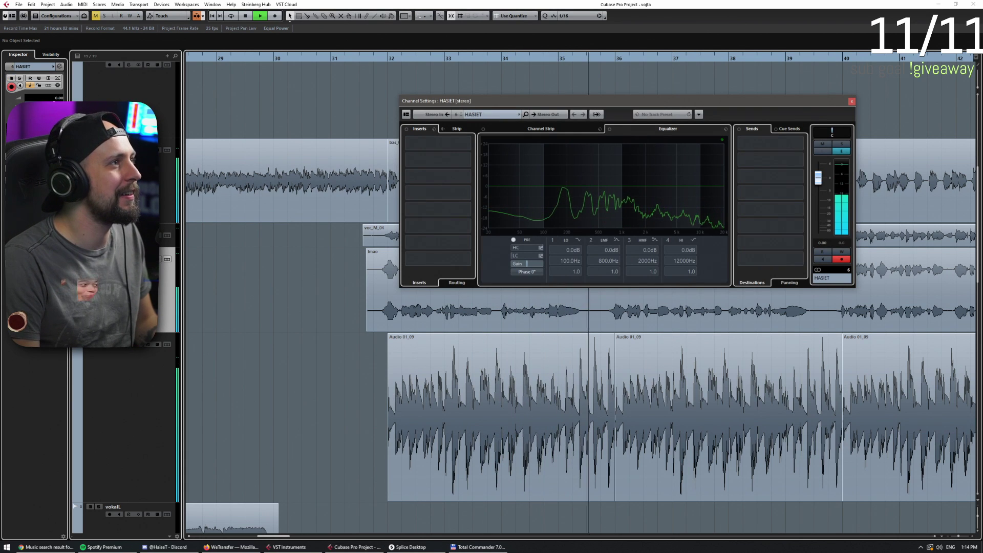
{"action": "left_click", "coordinate": [51, 169]}
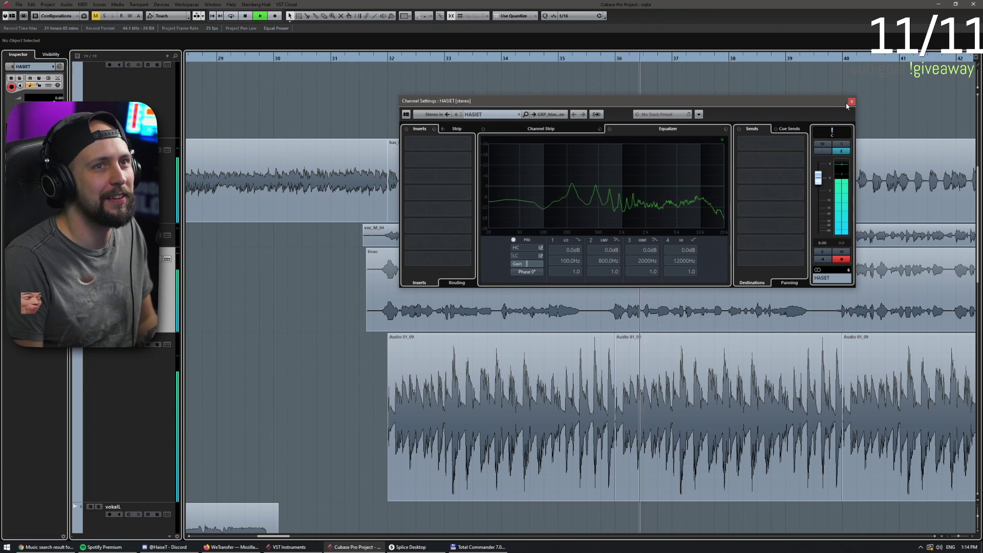
{"action": "left_click", "coordinate": [851, 102]}
{"action": "scroll", "coordinate": [272, 325], "scroll_direction": "down", "scroll_amount": 4}
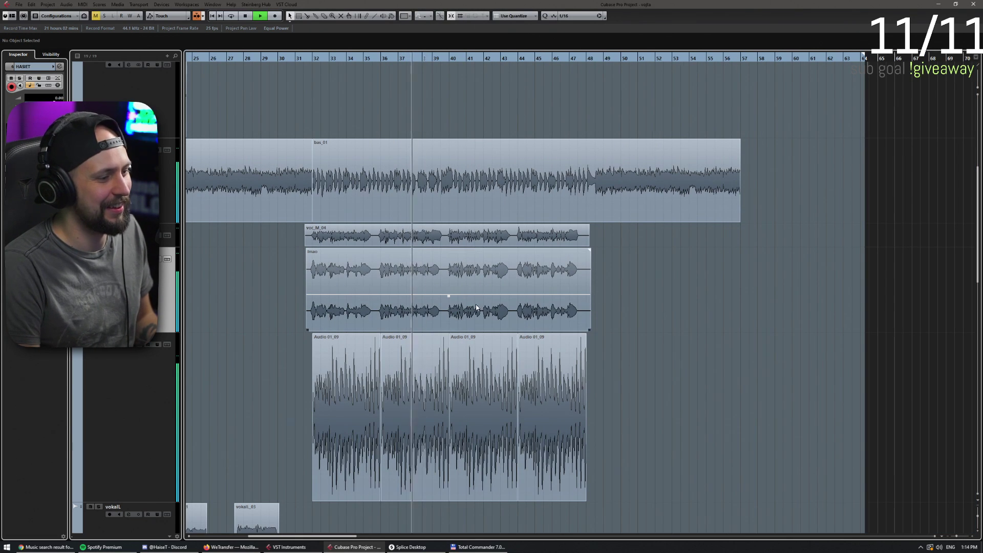
Browse the later bars and upper tracks of the arrangement, then stop playback
{"action": "scroll", "coordinate": [589, 312], "scroll_direction": "up", "scroll_amount": 3}
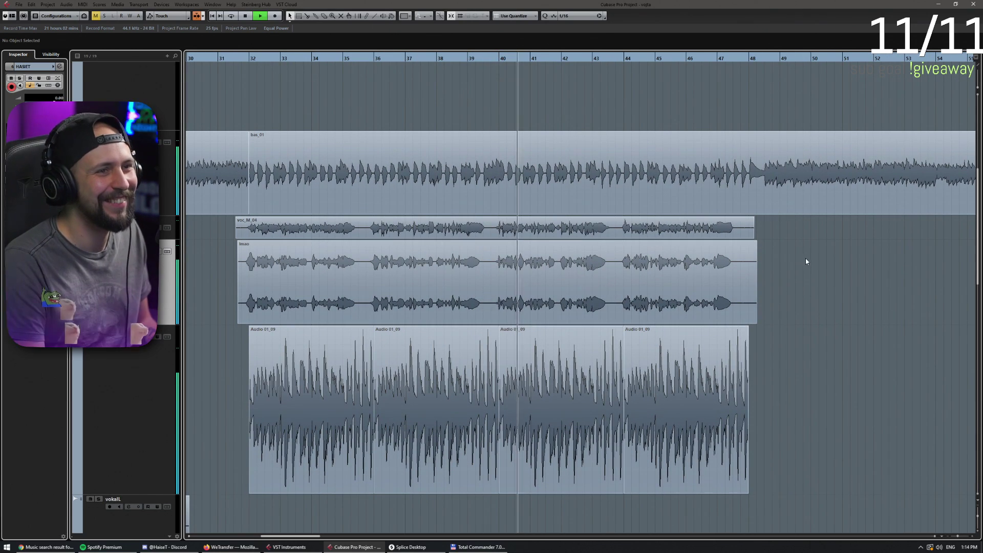
{"action": "scroll", "coordinate": [658, 289], "scroll_direction": "up", "scroll_amount": 3}
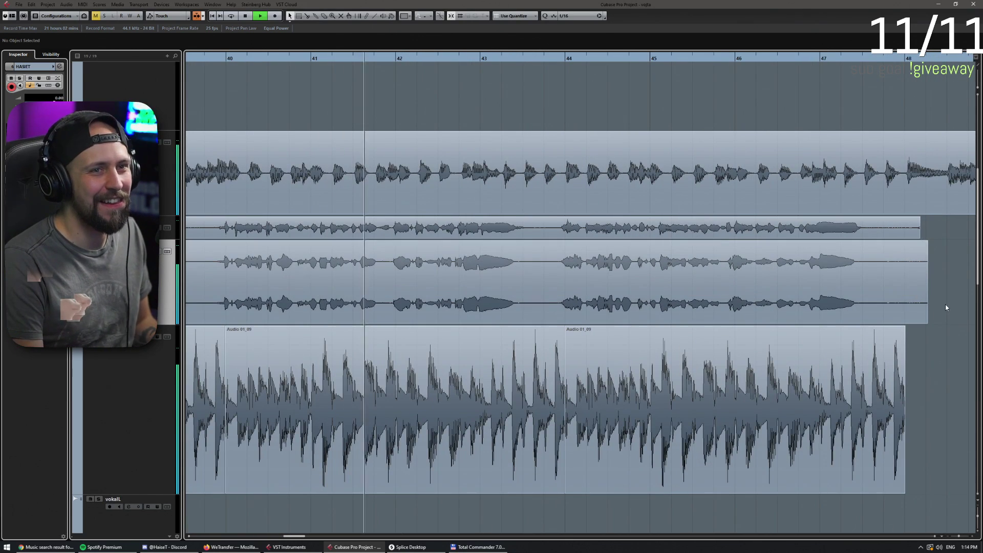
{"action": "scroll", "coordinate": [941, 292], "scroll_direction": "down", "scroll_amount": 2}
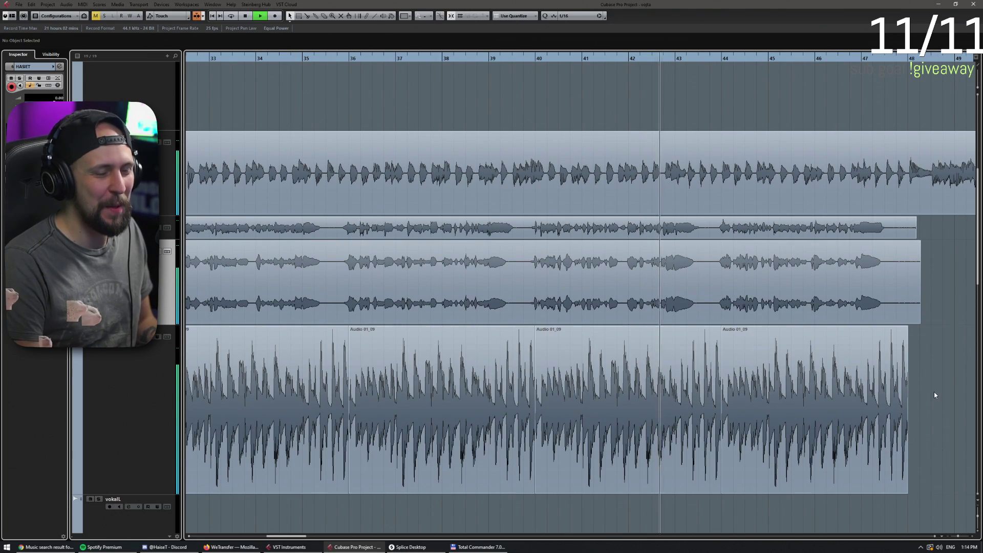
{"action": "left_click_drag", "start_coordinate": [935, 354], "coordinate": [752, 395]}
{"action": "scroll", "coordinate": [626, 338], "scroll_direction": "up", "scroll_amount": 1}
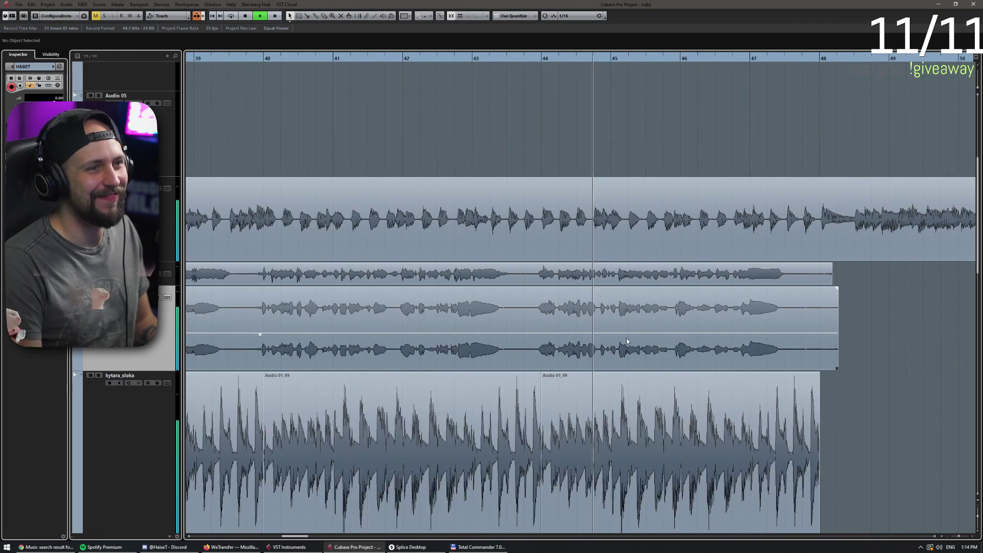
{"action": "scroll", "coordinate": [892, 329], "scroll_direction": "down", "scroll_amount": 1}
{"action": "left_click_drag", "start_coordinate": [929, 336], "coordinate": [813, 279]}
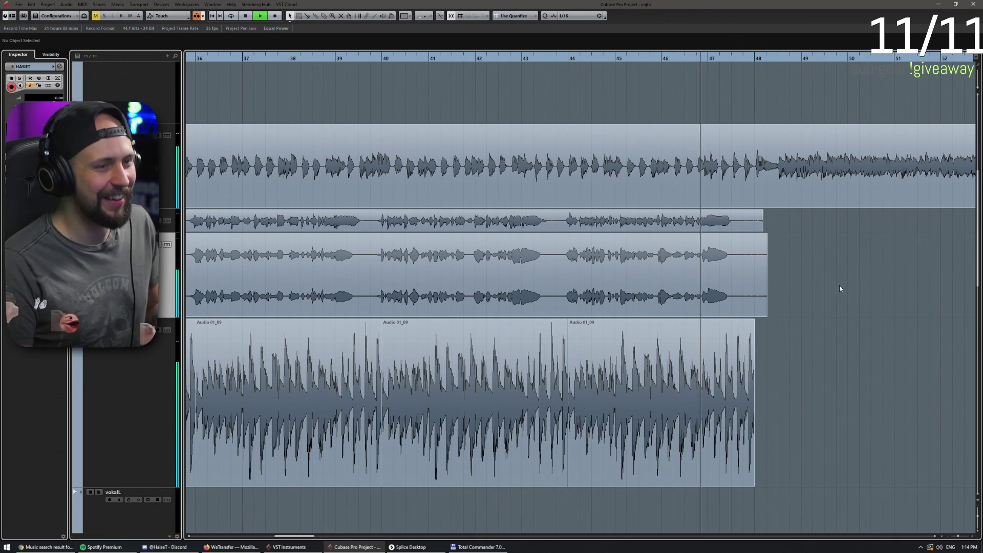
{"action": "key", "text": "space"}
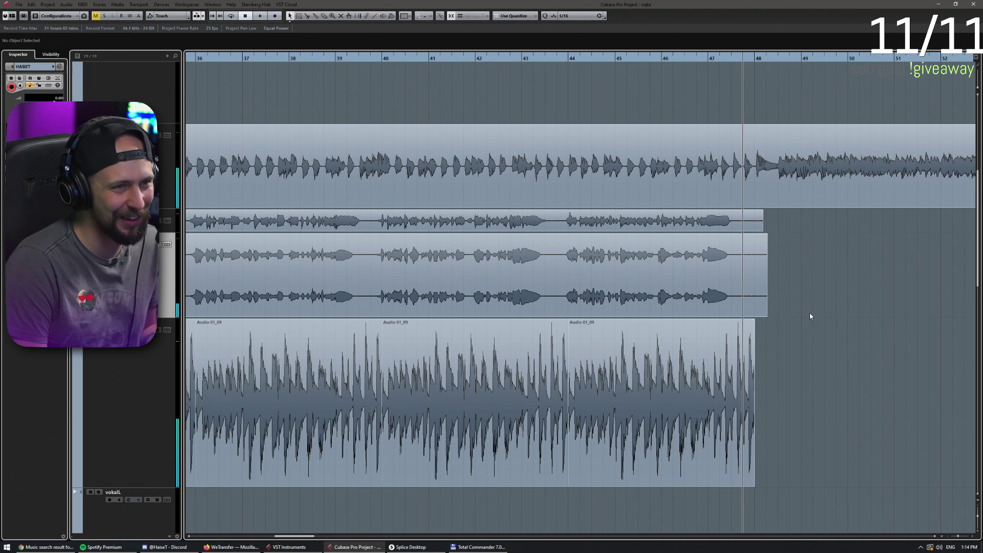
Select the lmao clip and apply the lime colour from the toolbar colour menu
{"action": "scroll", "coordinate": [489, 307], "scroll_direction": "down", "scroll_amount": 4}
{"action": "left_click", "coordinate": [486, 305]}
{"action": "left_click", "coordinate": [405, 16]}
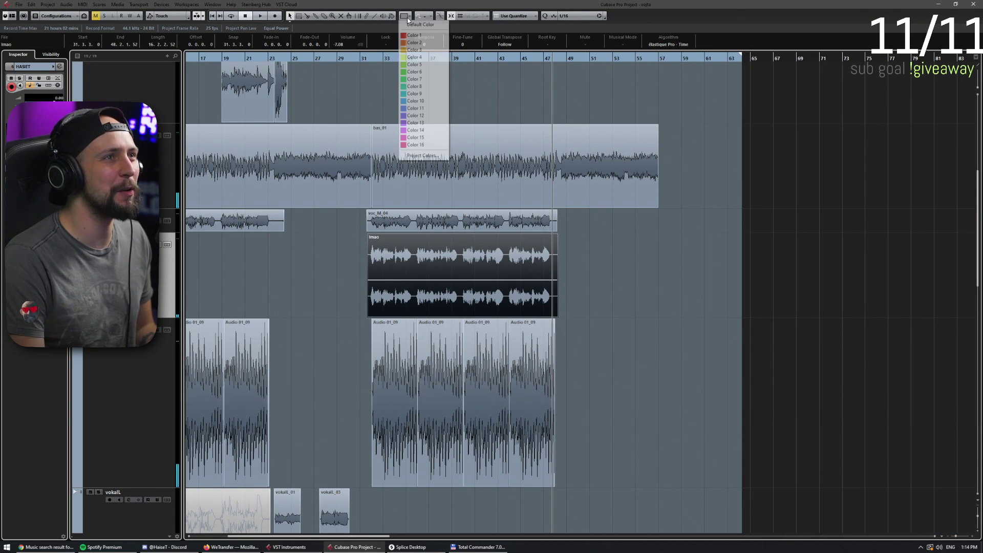
{"action": "left_click", "coordinate": [418, 58]}
{"action": "left_click", "coordinate": [454, 73]}
{"action": "scroll", "coordinate": [410, 74], "scroll_direction": "up", "scroll_amount": 2}
{"action": "scroll", "coordinate": [359, 74], "scroll_direction": "left", "scroll_amount": 2}
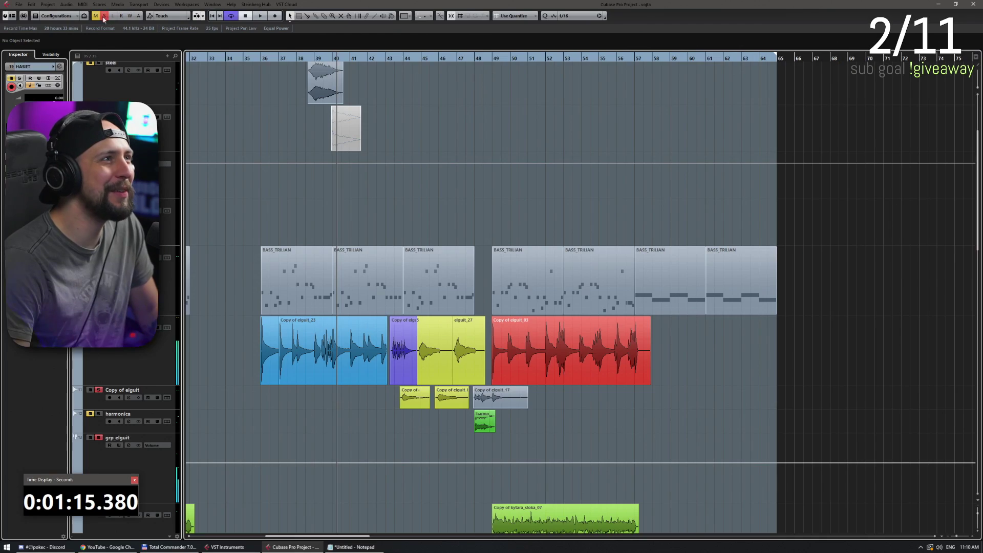
Place the playhead at around bar 56 and play the arrangement from there
{"action": "scroll", "coordinate": [722, 336], "scroll_direction": "right", "scroll_amount": 4}
{"action": "scroll", "coordinate": [496, 329], "scroll_direction": "up", "scroll_amount": 2}
{"action": "left_click", "coordinate": [400, 59]}
{"action": "scroll", "coordinate": [404, 355], "scroll_direction": "down", "scroll_amount": 4}
{"action": "scroll", "coordinate": [558, 266], "scroll_direction": "left", "scroll_amount": 1}
{"action": "scroll", "coordinate": [557, 300], "scroll_direction": "up", "scroll_amount": 1}
{"action": "key", "text": "space"}
{"action": "key", "text": "space"}
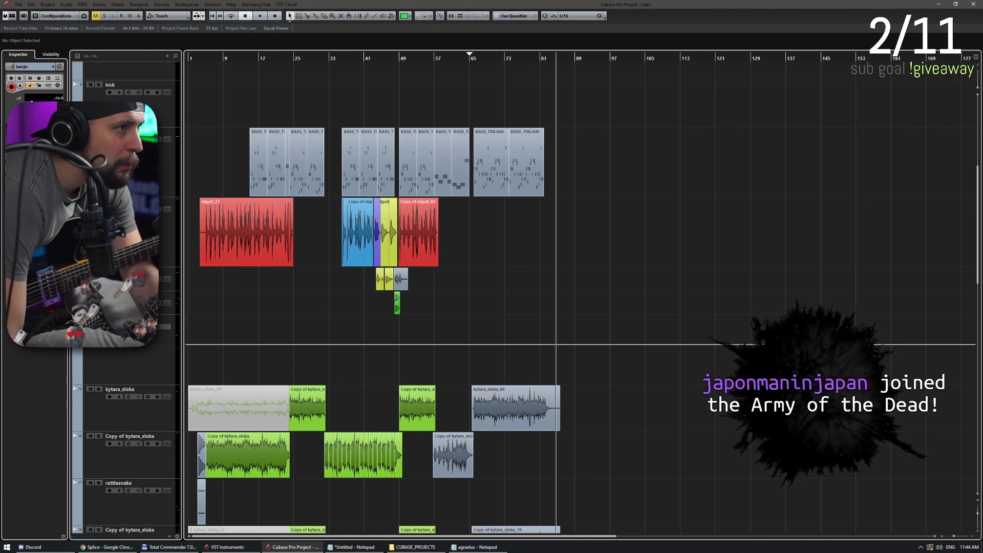
{"action": "key", "text": "h"}
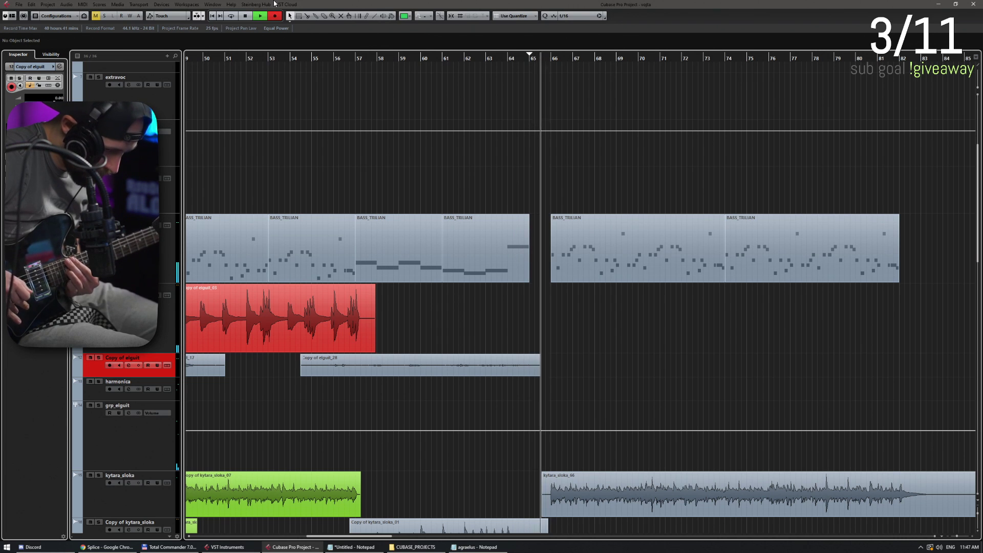
Stop recording the Copy of elguit_28 guitar take and view along it
{"action": "key", "text": "space"}
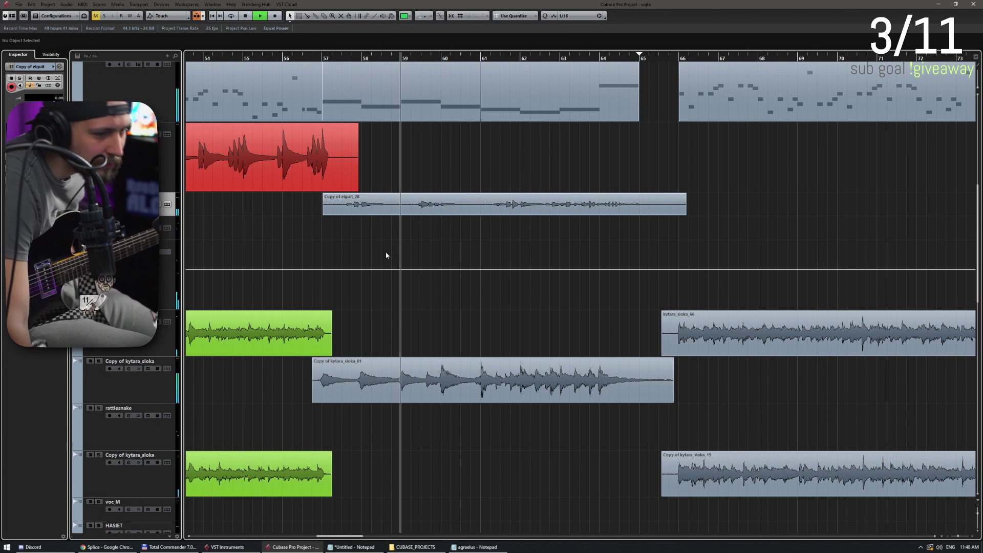
{"action": "left_click_drag", "start_coordinate": [425, 241], "coordinate": [378, 288]}
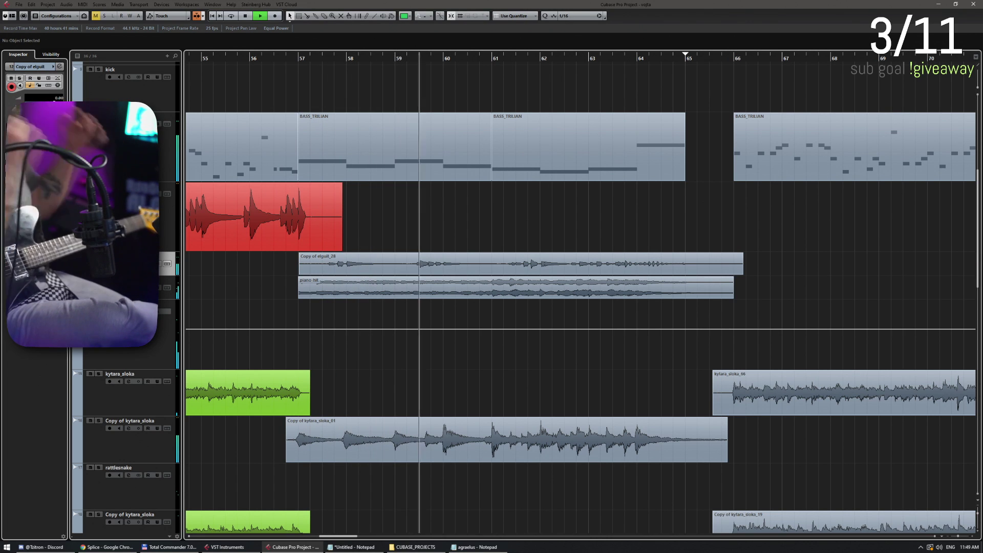
Trim the start of the Copy of elguit_28 take to bar 57
{"action": "scroll", "coordinate": [386, 309], "scroll_direction": "down", "scroll_amount": 3}
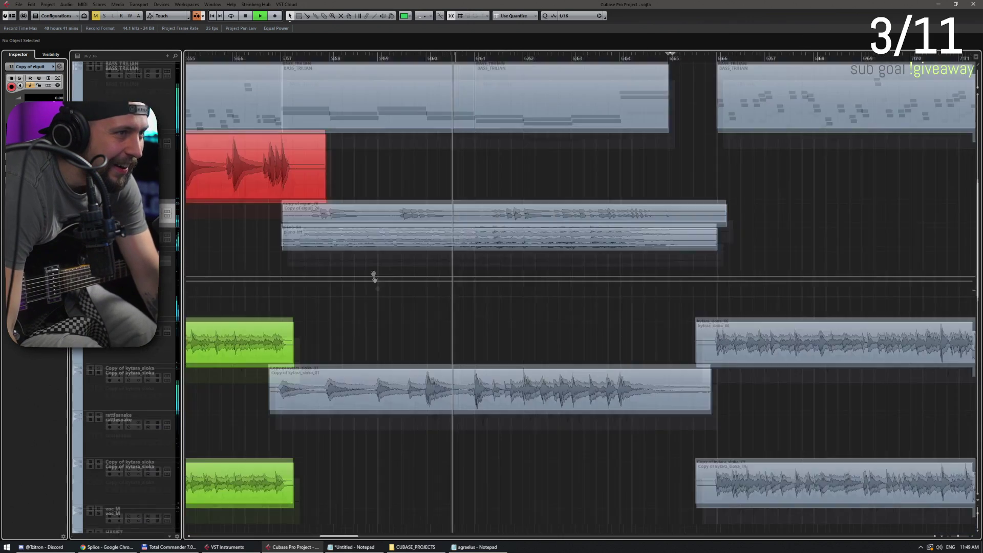
{"action": "key", "text": "space"}
{"action": "scroll", "coordinate": [261, 232], "scroll_direction": "up", "scroll_amount": 3}
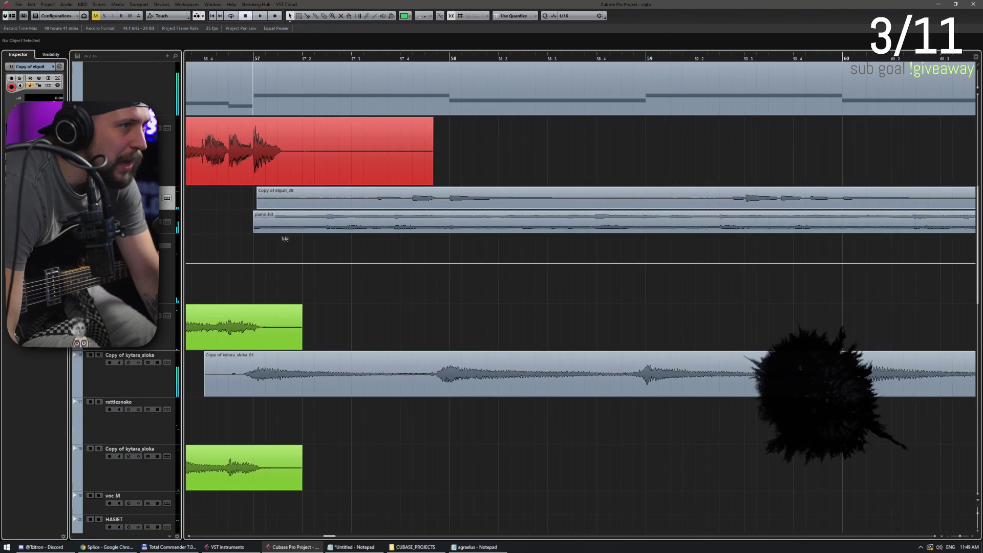
{"action": "left_click_drag", "start_coordinate": [258, 208], "coordinate": [256, 208]}
Rename the Audio 06 track to TZITRON
{"action": "right_click", "coordinate": [136, 228]}
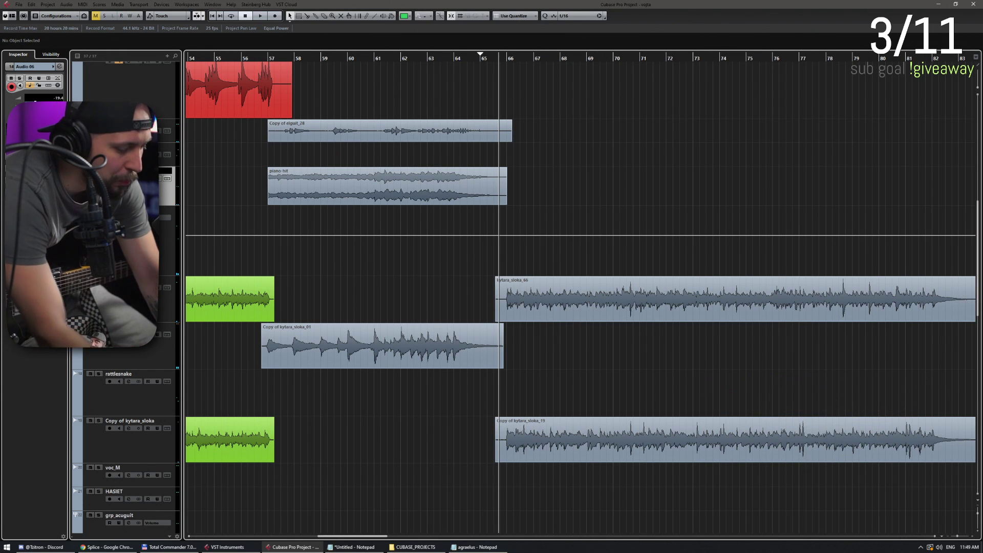
{"action": "type", "text": "TZITRON"}
{"action": "key", "text": "Return"}
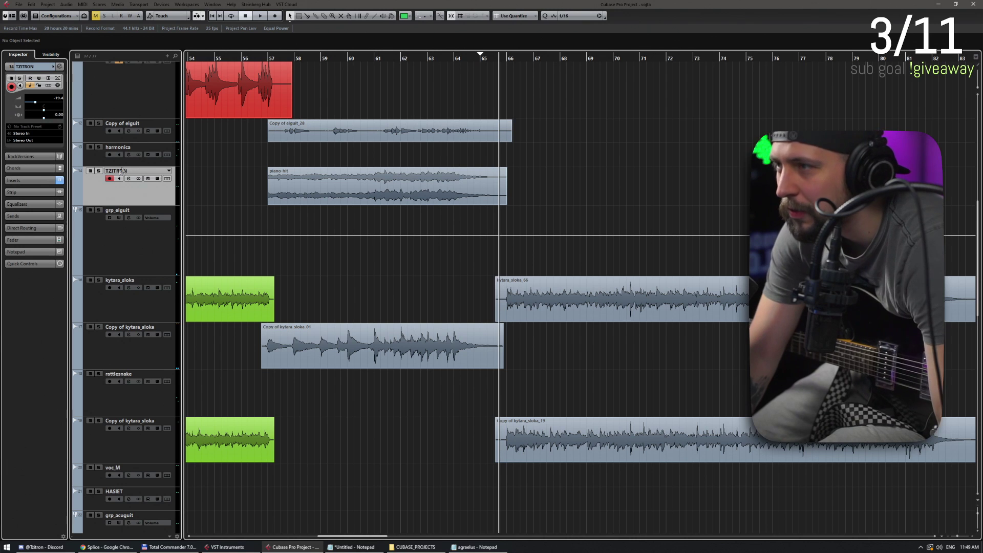
Colour the piano-hit clip blue (Color 11) from the toolbar colour menu
{"action": "left_click", "coordinate": [472, 204]}
{"action": "left_click", "coordinate": [407, 15]}
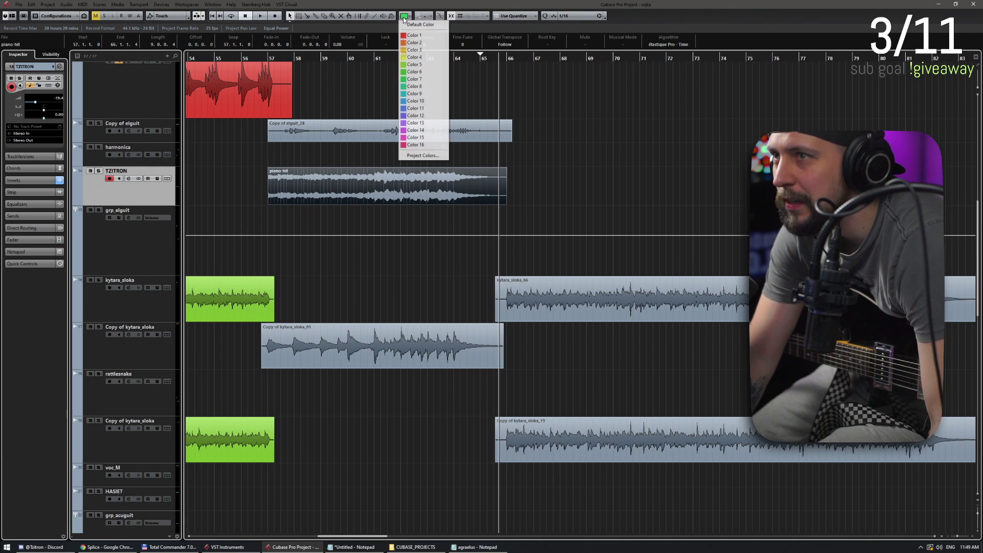
{"action": "left_click", "coordinate": [423, 109]}
{"action": "left_click", "coordinate": [550, 181]}
{"action": "left_click_drag", "start_coordinate": [574, 169], "coordinate": [504, 261]}
{"action": "scroll", "coordinate": [519, 259], "scroll_direction": "down", "scroll_amount": 1}
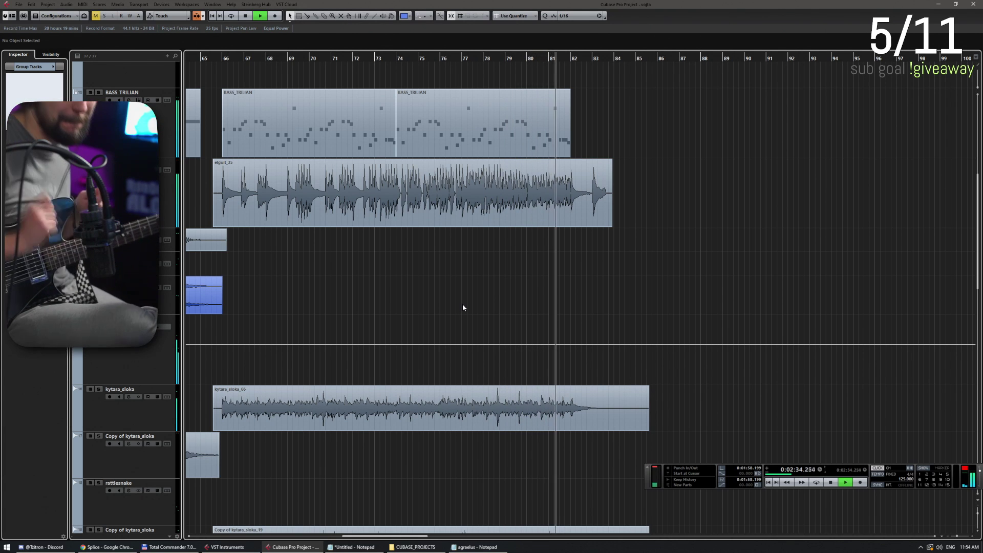
Split elguit_35 at bar 83 and delete the tail after the split
{"action": "scroll", "coordinate": [603, 219], "scroll_direction": "up", "scroll_amount": 7}
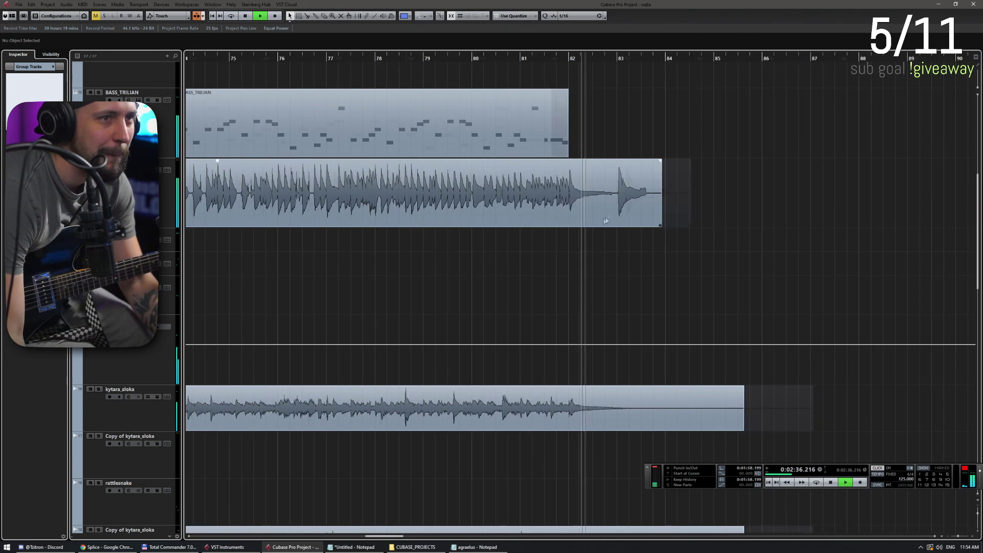
{"action": "left_click", "coordinate": [635, 206], "text": "alt"}
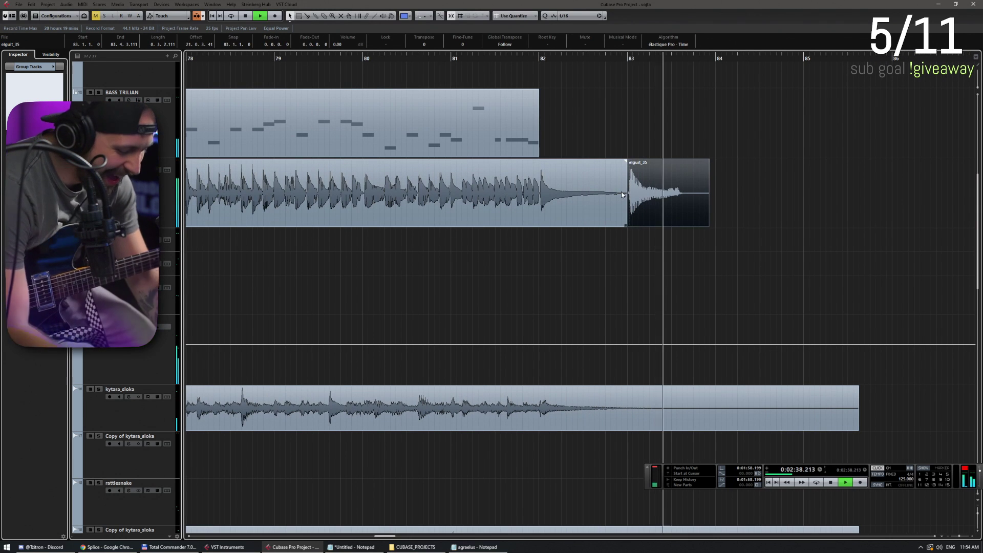
{"action": "key", "text": "space"}
{"action": "key", "text": "Delete"}
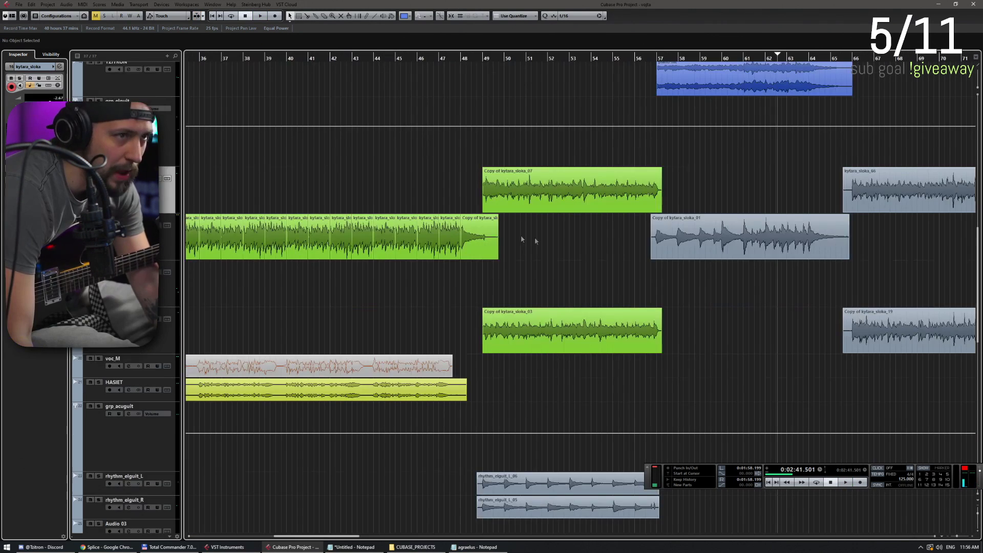
Play the arrangement from around bar 49 through the guitar and vocal parts, then switch off solo
{"action": "scroll", "coordinate": [512, 241], "scroll_direction": "right", "scroll_amount": 5}
{"action": "scroll", "coordinate": [358, 256], "scroll_direction": "up", "scroll_amount": 3}
{"action": "scroll", "coordinate": [193, 329], "scroll_direction": "down", "scroll_amount": 3}
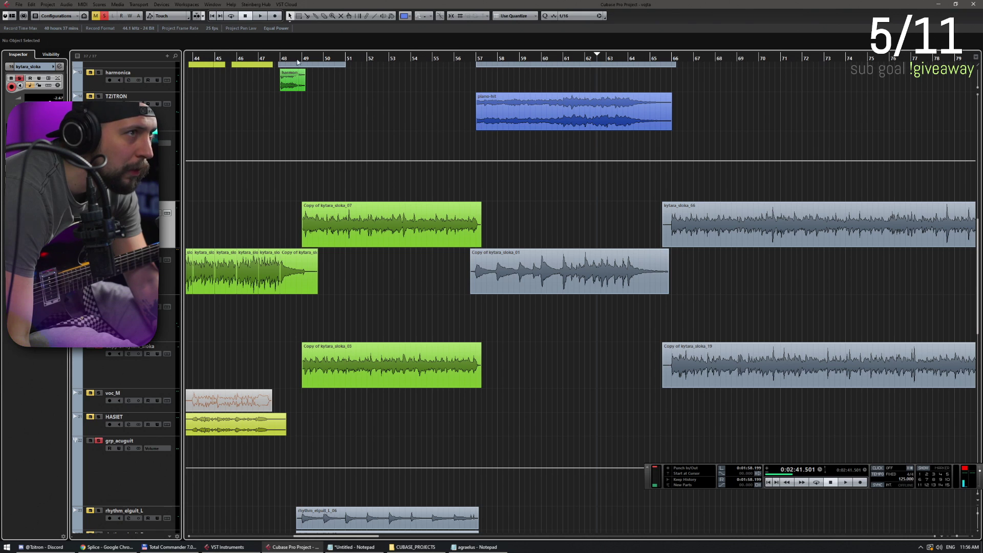
{"action": "key", "text": "space"}
{"action": "scroll", "coordinate": [349, 190], "scroll_direction": "down", "scroll_amount": 5}
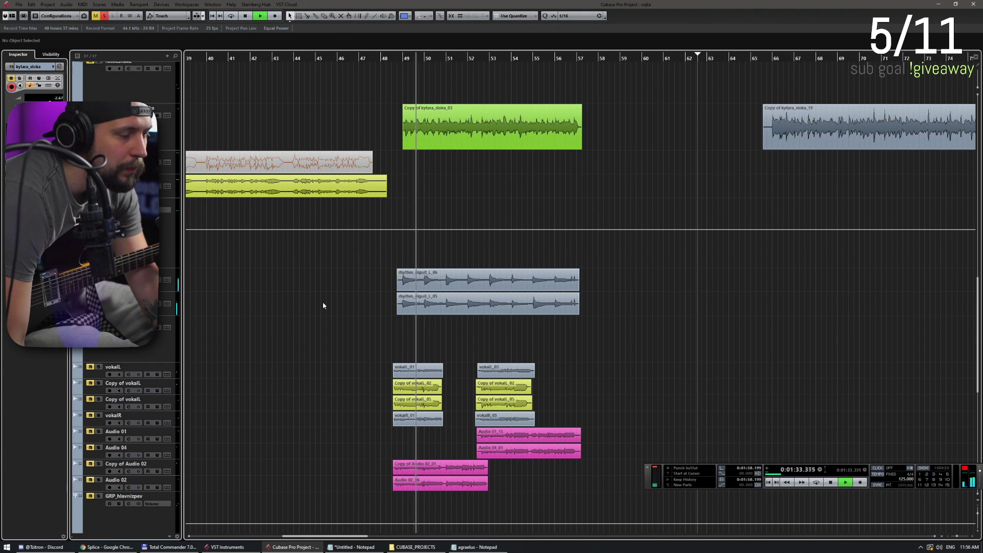
{"action": "scroll", "coordinate": [389, 272], "scroll_direction": "right", "scroll_amount": 3}
{"action": "scroll", "coordinate": [389, 272], "scroll_direction": "up", "scroll_amount": 2}
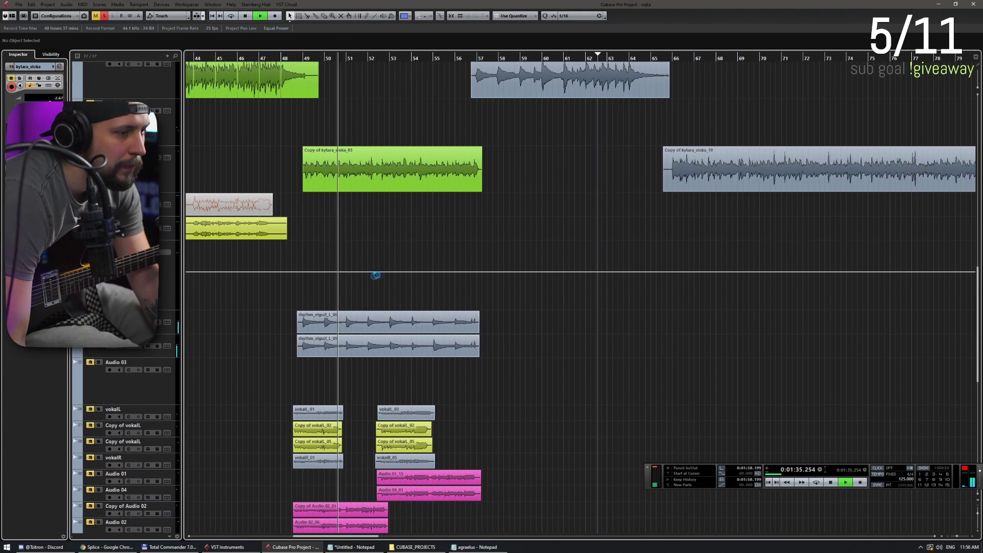
{"action": "left_click", "coordinate": [104, 16]}
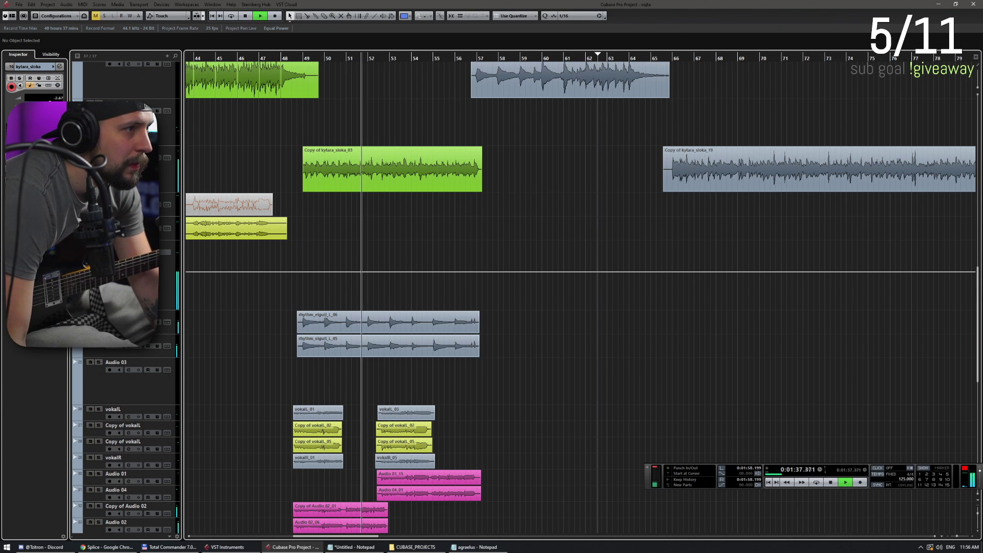
Duplicate the rhythm_elguit_L track as Copy of rhythm_elguit_L and zoom out
{"action": "left_click", "coordinate": [123, 318]}
{"action": "scroll", "coordinate": [283, 250], "scroll_direction": "right", "scroll_amount": 3}
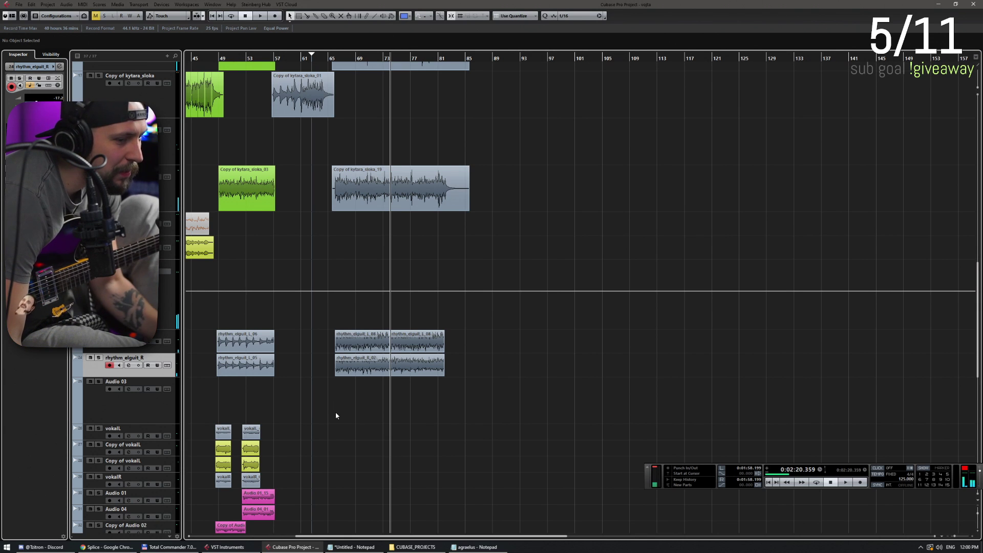
{"action": "right_click", "coordinate": [163, 350]}
{"action": "left_click", "coordinate": [193, 373]}
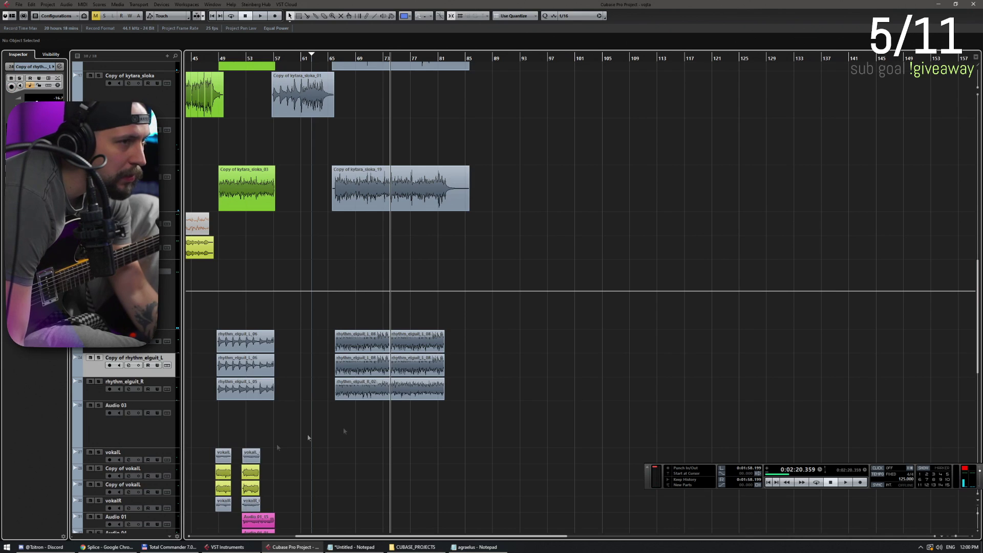
{"action": "key", "text": "g"}
{"action": "key", "text": "g"}
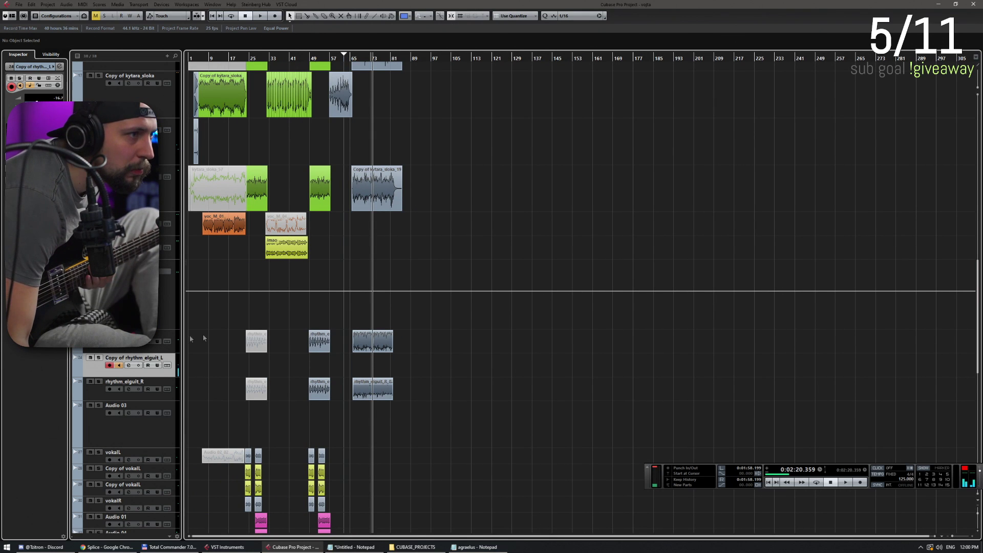
{"action": "left_click", "coordinate": [128, 365]}
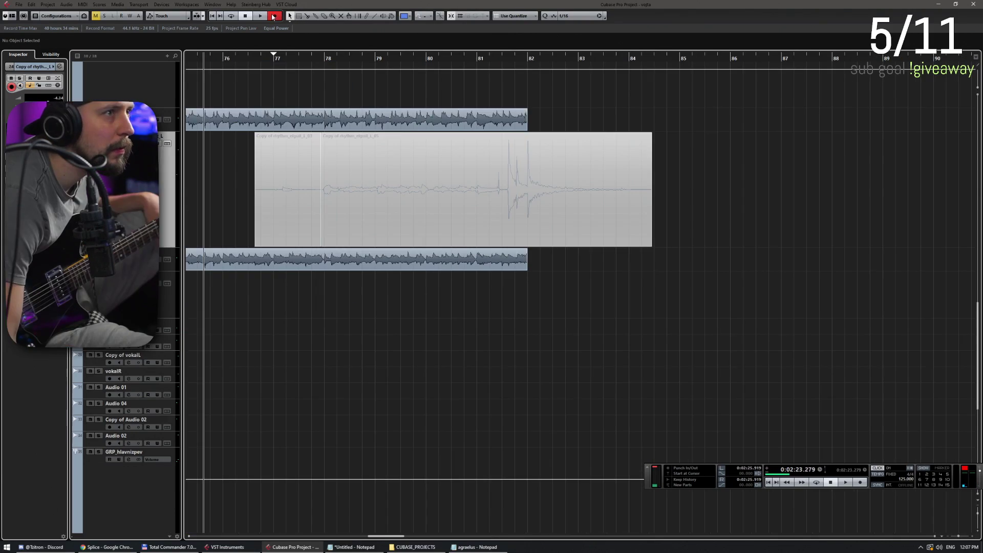
Record a guitar take on the Copy of rhythm_elguit_L track, then undo it
{"action": "left_click", "coordinate": [274, 16]}
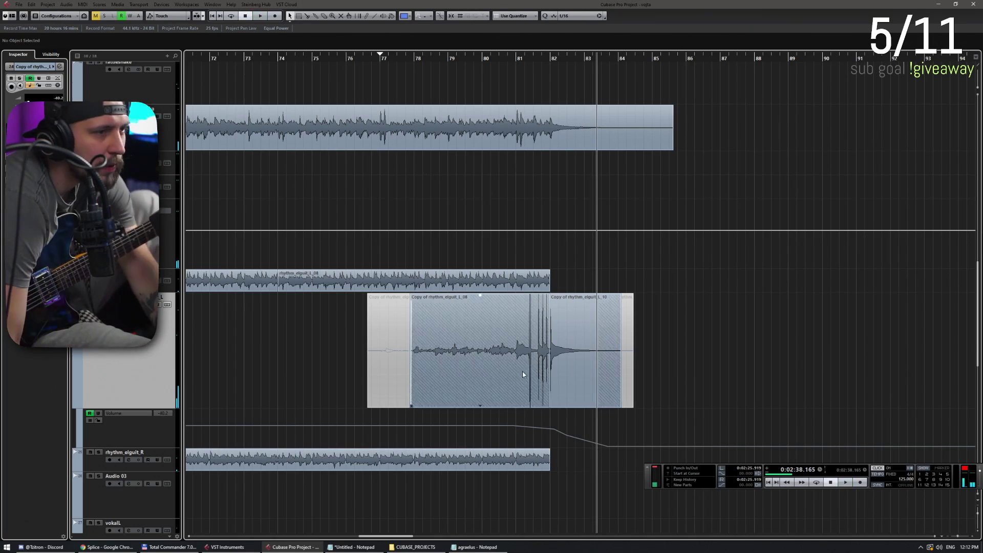
{"action": "key", "text": "ctrl+z"}
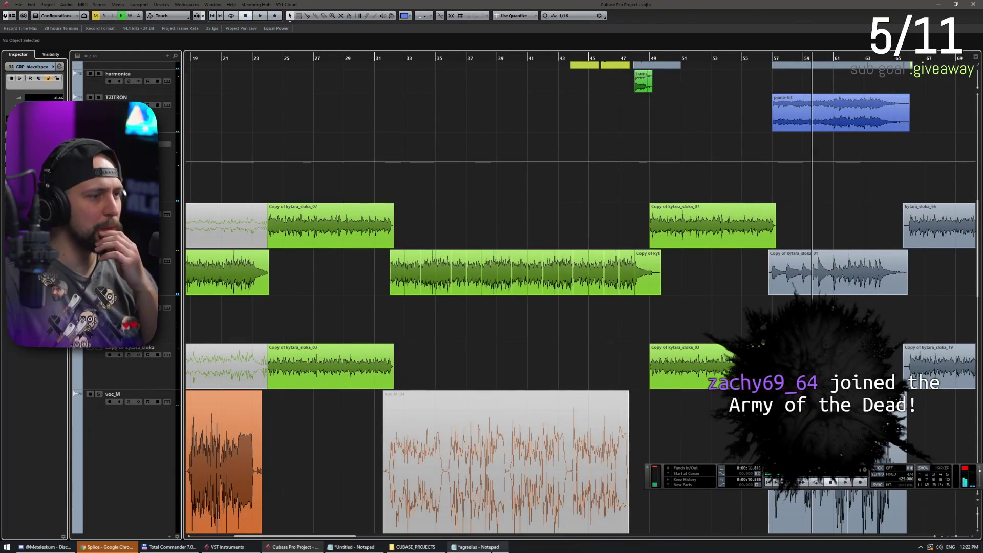
{"action": "left_click", "coordinate": [491, 550]}
Start a new line after 'na stream už nám nezavítá' in the Notepad lyrics
{"action": "left_click", "coordinate": [869, 258]}
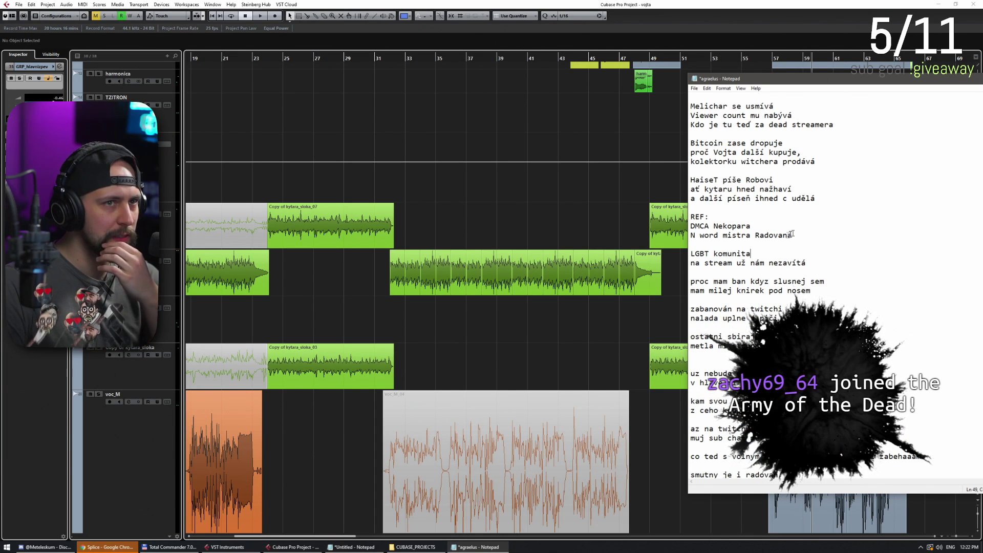
{"action": "left_click", "coordinate": [807, 271]}
{"action": "key", "text": "Return"}
{"action": "key", "text": "Return"}
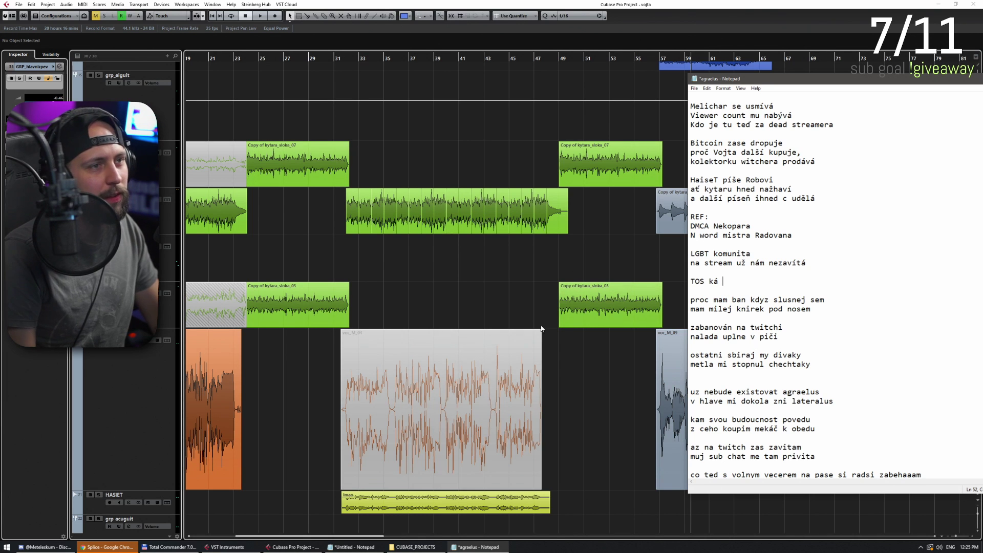
{"action": "left_click", "coordinate": [580, 251]}
{"action": "left_click_drag", "start_coordinate": [748, 249], "coordinate": [545, 238]}
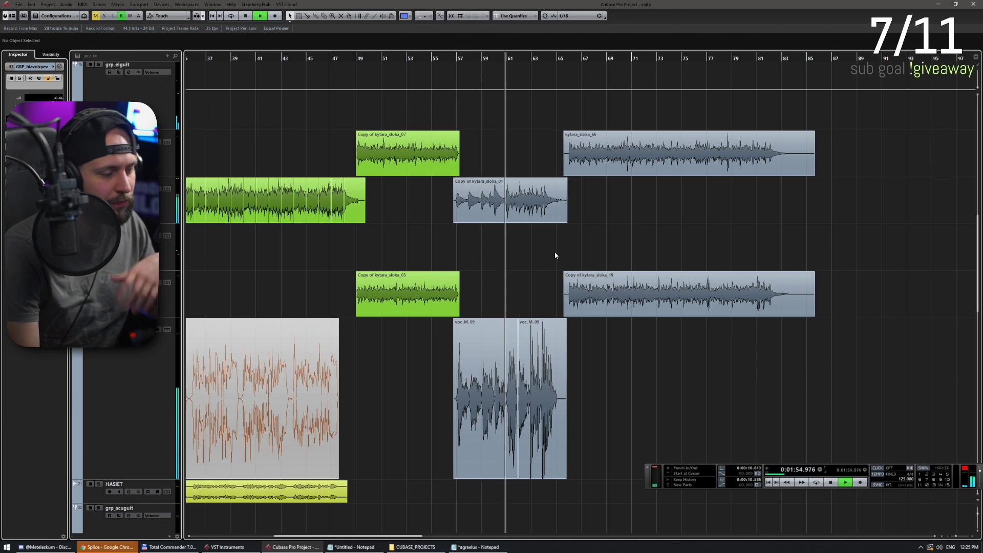
{"action": "key", "text": "alt+Tab"}
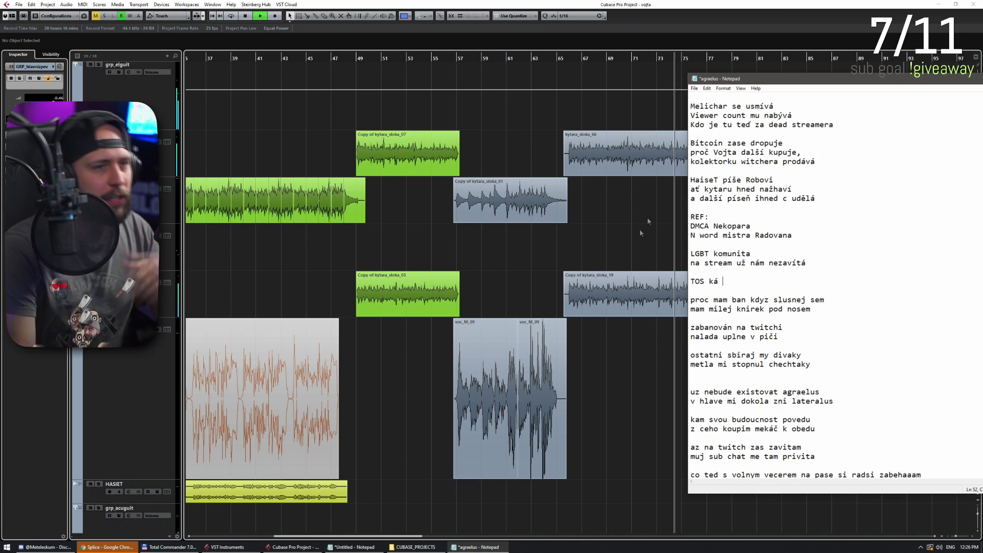
Type the couplet 'DMCA TOSka' / 'twitch partnery banem pleská', replacing 'bičem' with 'banem'
{"action": "left_click", "coordinate": [633, 254]}
{"action": "key", "text": "space"}
{"action": "left_click_drag", "start_coordinate": [667, 242], "coordinate": [553, 299]}
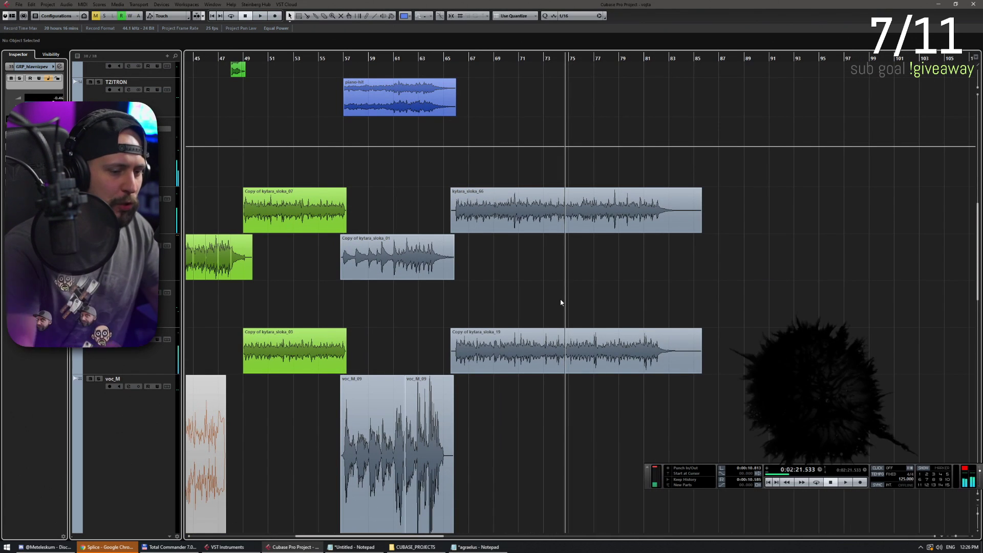
{"action": "key", "text": "alt+Tab"}
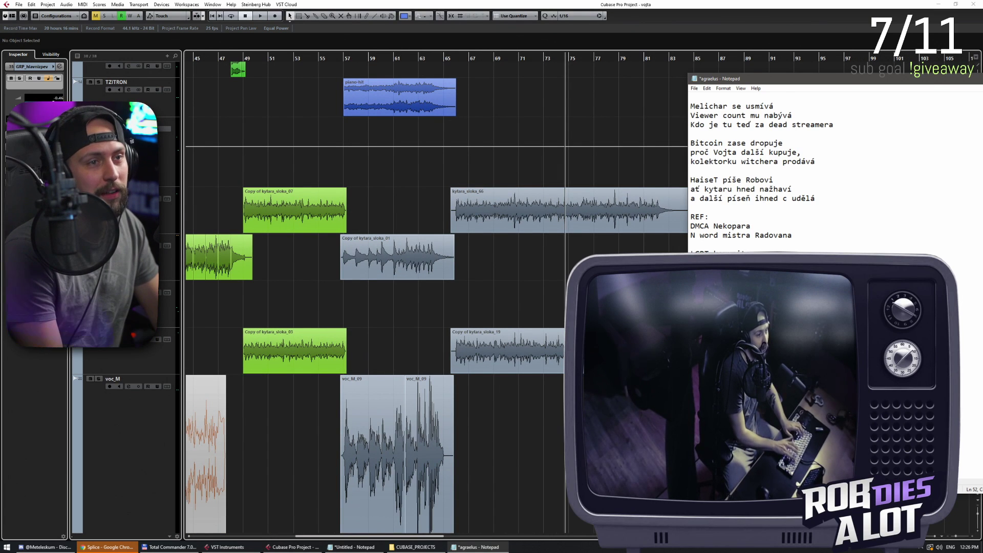
{"action": "type", "text": "To"}
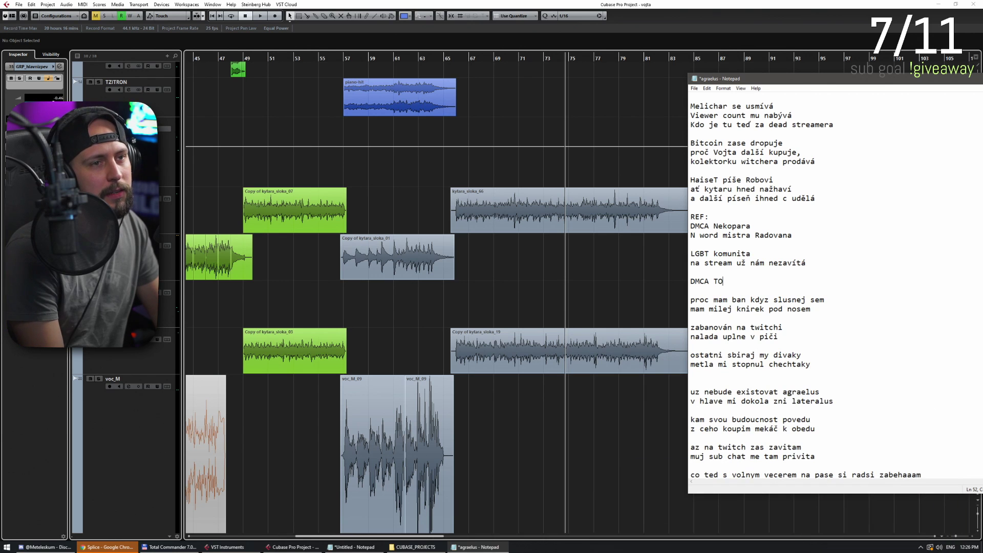
{"action": "type", "text": "Ska´"}
{"action": "key", "text": "Return"}
{"action": "type", "text": "twitch par"}
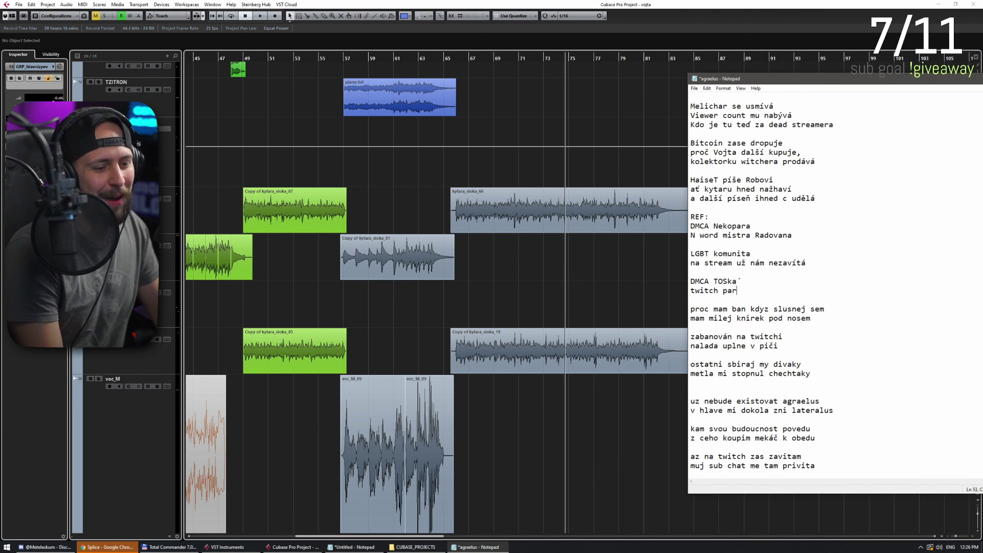
{"action": "type", "text": "tnery bičem plesk"}
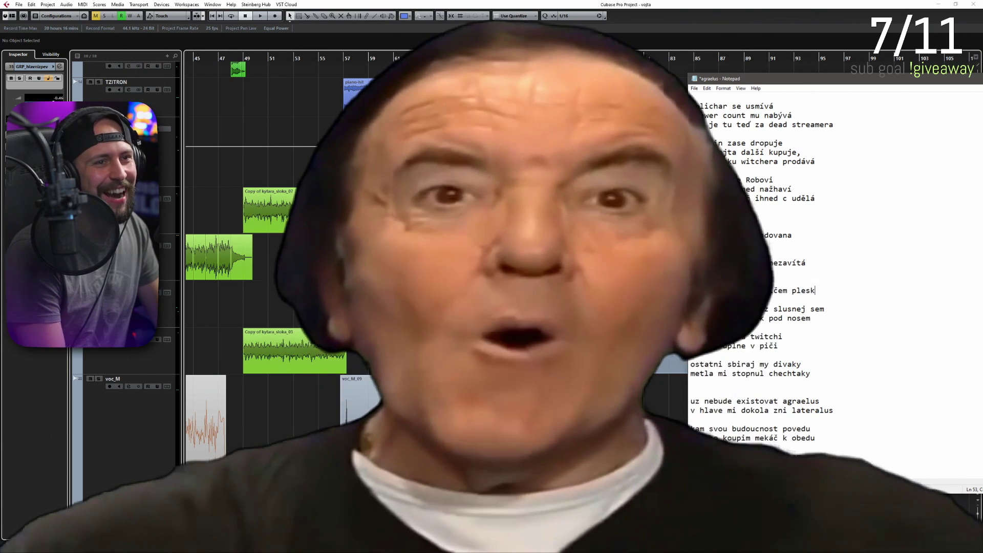
{"action": "type", "text": "á"}
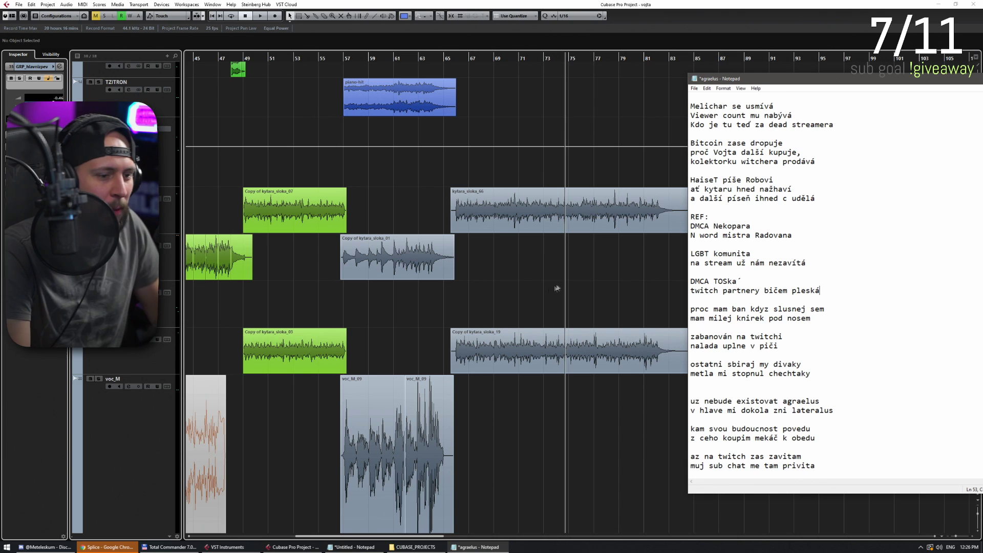
{"action": "left_click", "coordinate": [544, 303]}
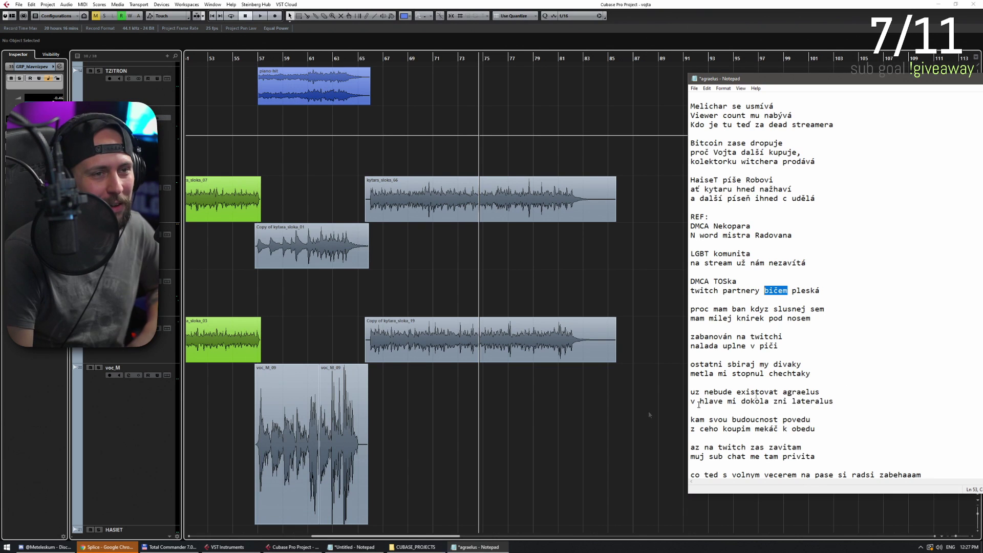
{"action": "type", "text": "banem"}
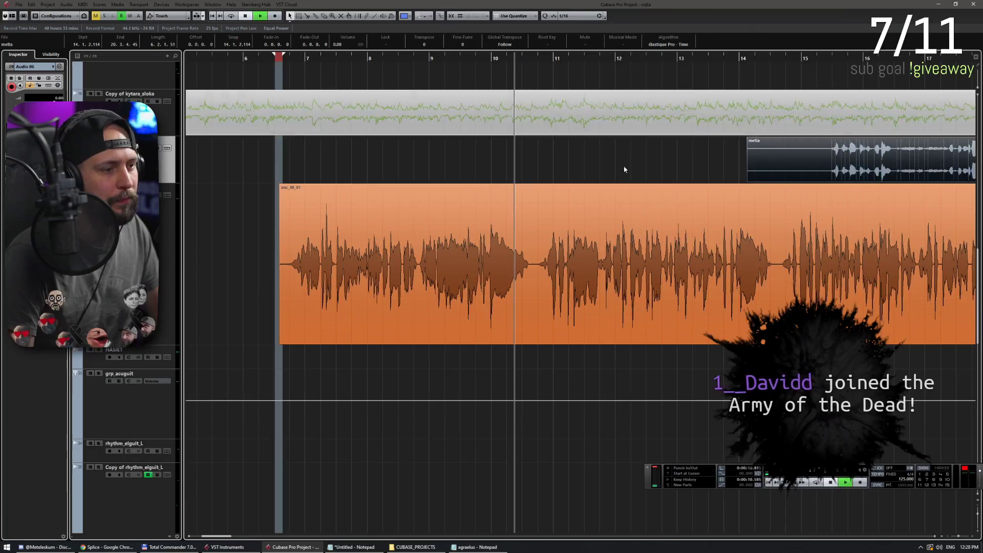
Move the metla sample to about 10.2.4.5 and audition the placement
{"action": "left_click_drag", "start_coordinate": [625, 170], "coordinate": [383, 280]}
{"action": "scroll", "coordinate": [384, 280], "scroll_direction": "down", "scroll_amount": 2}
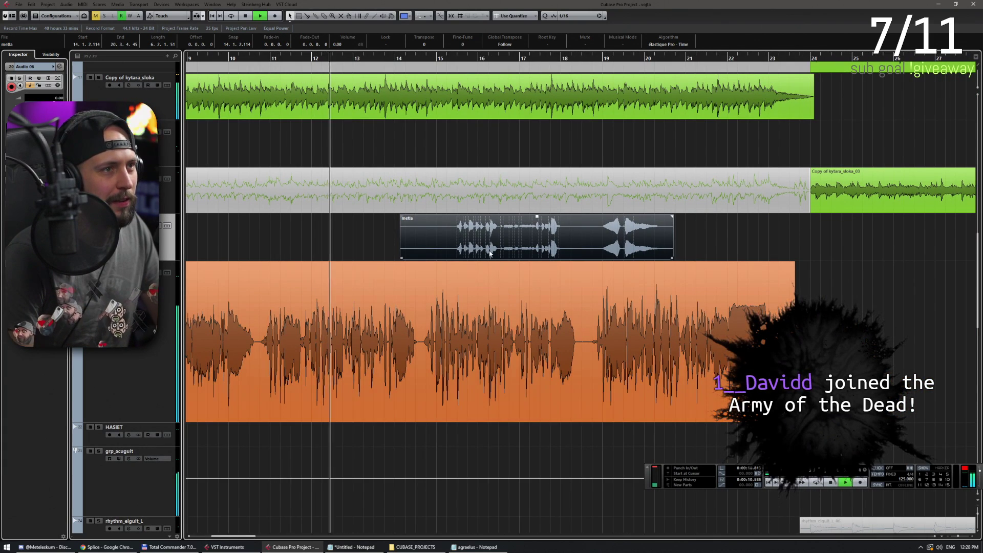
{"action": "left_click_drag", "start_coordinate": [490, 252], "coordinate": [392, 253]}
{"action": "scroll", "coordinate": [278, 299], "scroll_direction": "up", "scroll_amount": 3}
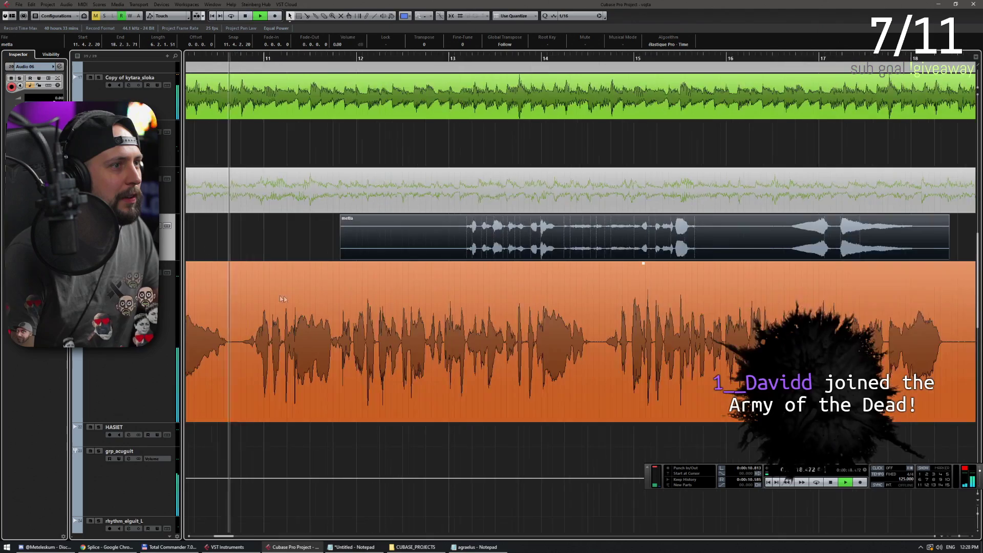
{"action": "scroll", "coordinate": [279, 299], "scroll_direction": "up", "scroll_amount": 3}
{"action": "left_click_drag", "start_coordinate": [771, 232], "coordinate": [446, 227]}
{"action": "scroll", "coordinate": [446, 227], "scroll_direction": "up", "scroll_amount": 3}
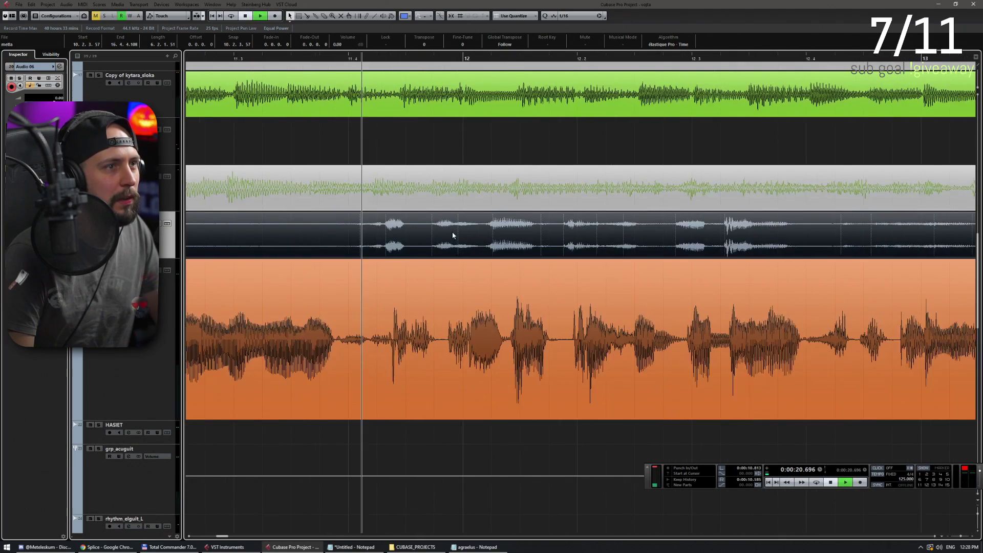
{"action": "scroll", "coordinate": [452, 235], "scroll_direction": "down", "scroll_amount": 3}
{"action": "key", "text": "space"}
{"action": "left_click_drag", "start_coordinate": [464, 239], "coordinate": [472, 240]}
{"action": "key", "text": "space"}
{"action": "scroll", "coordinate": [471, 320], "scroll_direction": "down", "scroll_amount": 2}
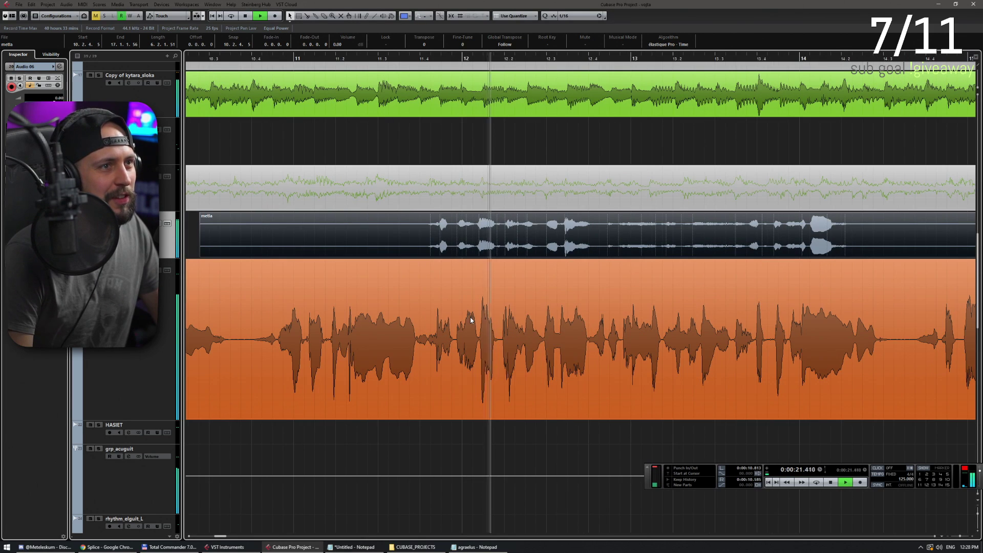
Split the audio event, move the metla sample to around bar 23, and audition it
{"action": "left_click_drag", "start_coordinate": [653, 276], "coordinate": [404, 290]}
{"action": "scroll", "coordinate": [654, 297], "scroll_direction": "right", "scroll_amount": 7}
{"action": "scroll", "coordinate": [655, 296], "scroll_direction": "up", "scroll_amount": 1}
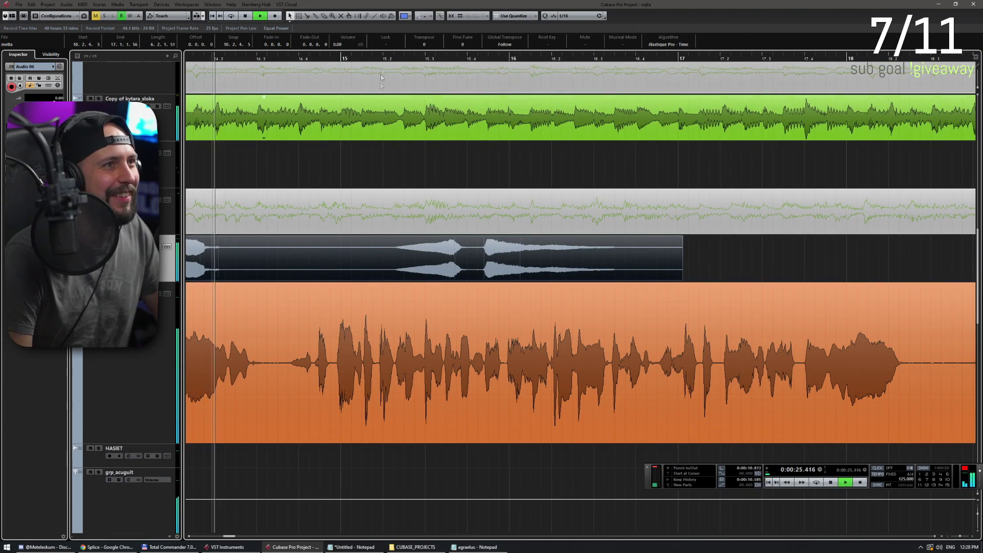
{"action": "scroll", "coordinate": [355, 198], "scroll_direction": "up", "scroll_amount": 2}
{"action": "scroll", "coordinate": [355, 198], "scroll_direction": "left", "scroll_amount": 1}
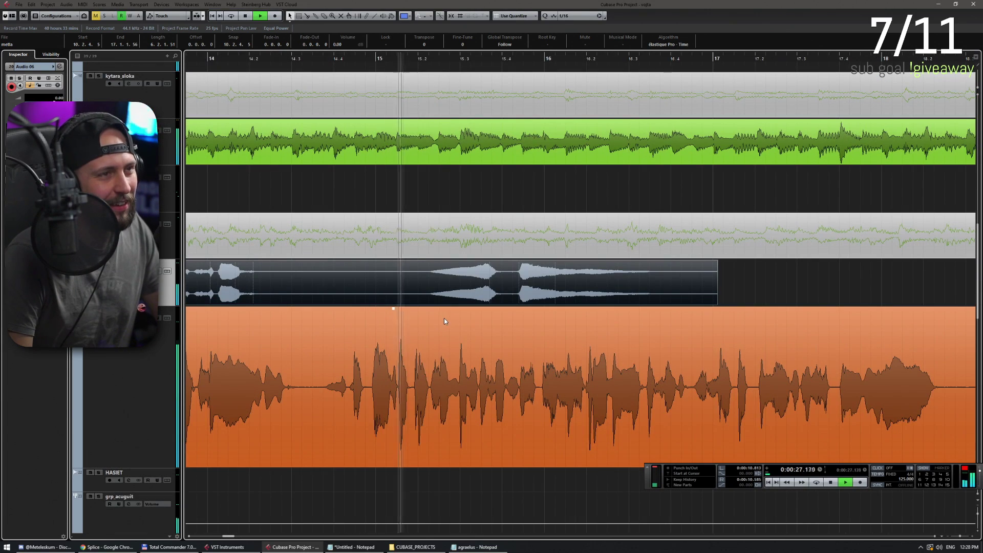
{"action": "left_click", "coordinate": [413, 287], "text": "alt"}
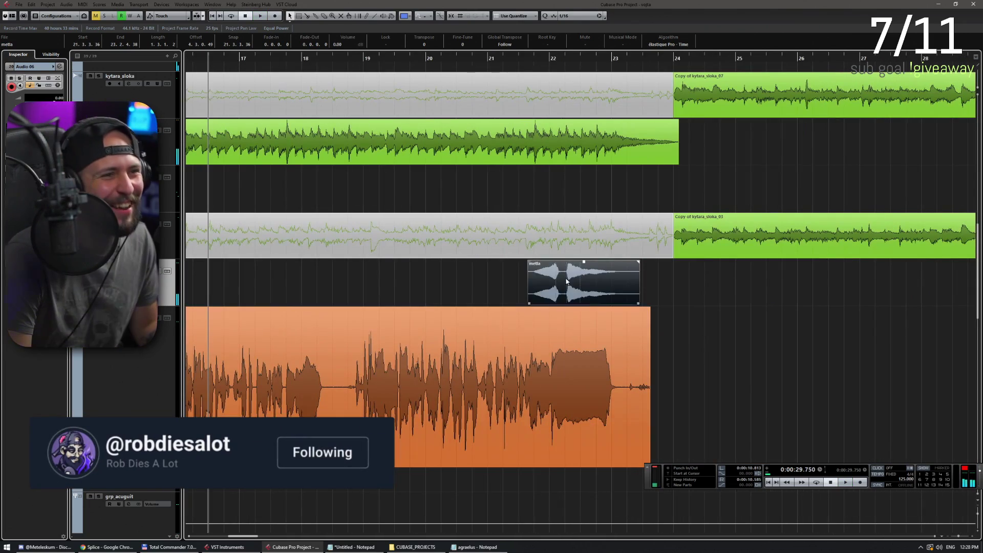
{"action": "left_click_drag", "start_coordinate": [566, 281], "coordinate": [601, 289]}
{"action": "left_click", "coordinate": [531, 59]}
{"action": "key", "text": "space"}
{"action": "scroll", "coordinate": [582, 295], "scroll_direction": "left", "scroll_amount": 2}
{"action": "scroll", "coordinate": [581, 295], "scroll_direction": "down", "scroll_amount": 1}
{"action": "scroll", "coordinate": [607, 271], "scroll_direction": "down", "scroll_amount": 1}
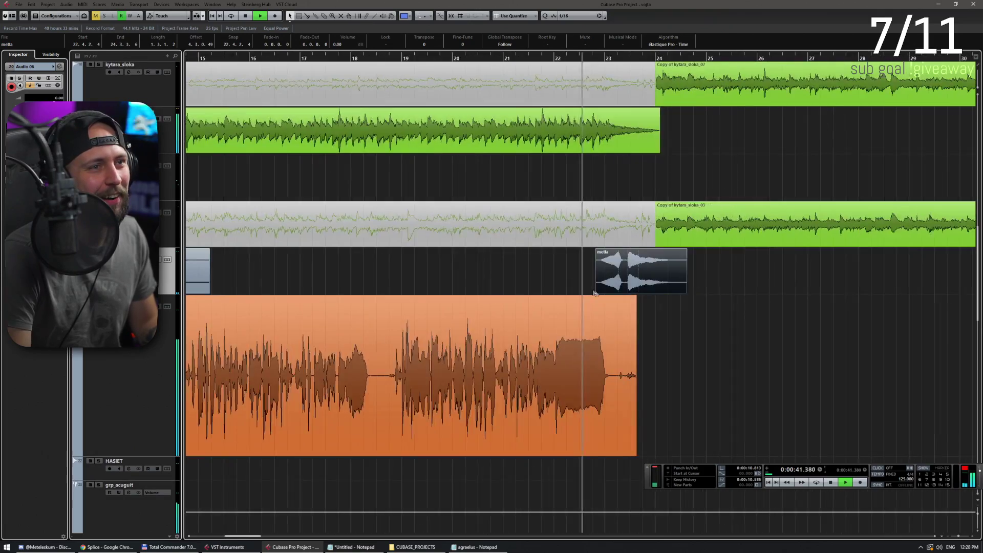
{"action": "scroll", "coordinate": [603, 289], "scroll_direction": "up", "scroll_amount": 5}
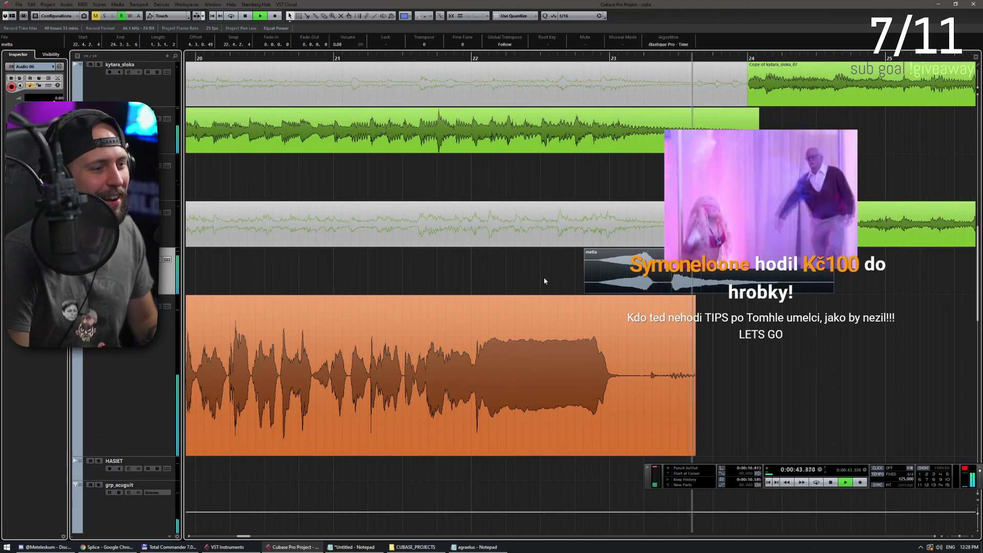
{"action": "left_click", "coordinate": [546, 279]}
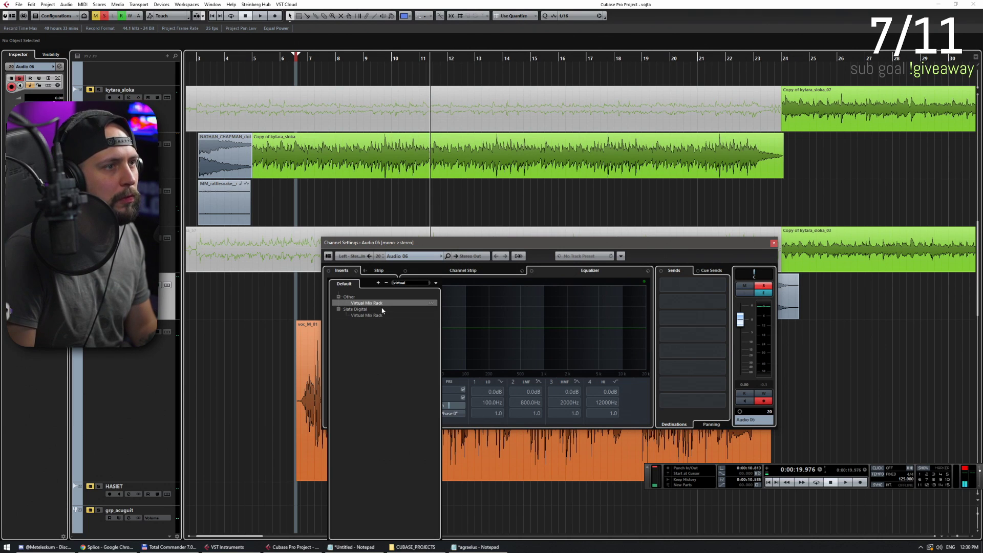
Load Virtual Mix Rack into the Audio 06 channel's first insert slot
{"action": "left_click", "coordinate": [382, 304]}
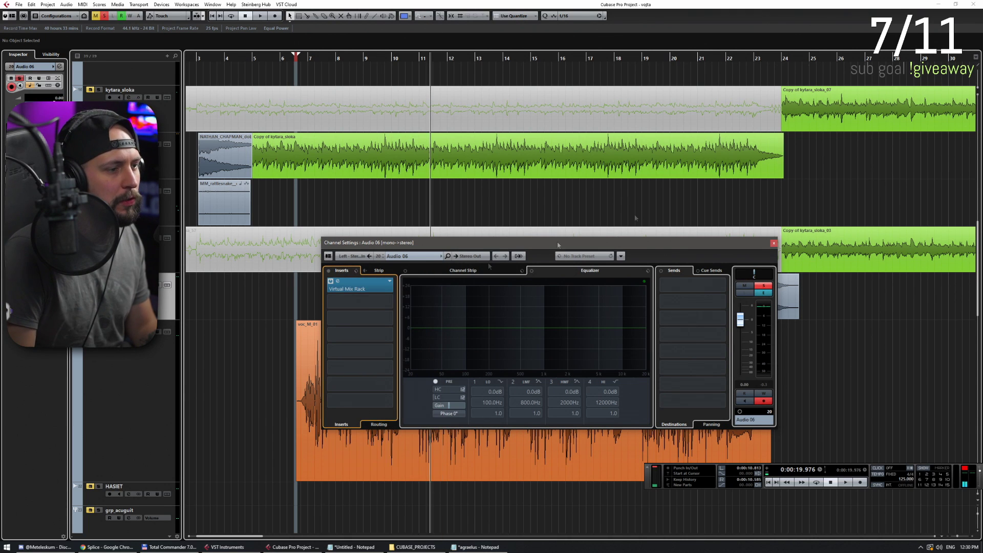
{"action": "left_click_drag", "start_coordinate": [472, 247], "coordinate": [802, 259]}
{"action": "left_click", "coordinate": [667, 296]}
{"action": "left_click_drag", "start_coordinate": [520, 192], "coordinate": [256, 159]}
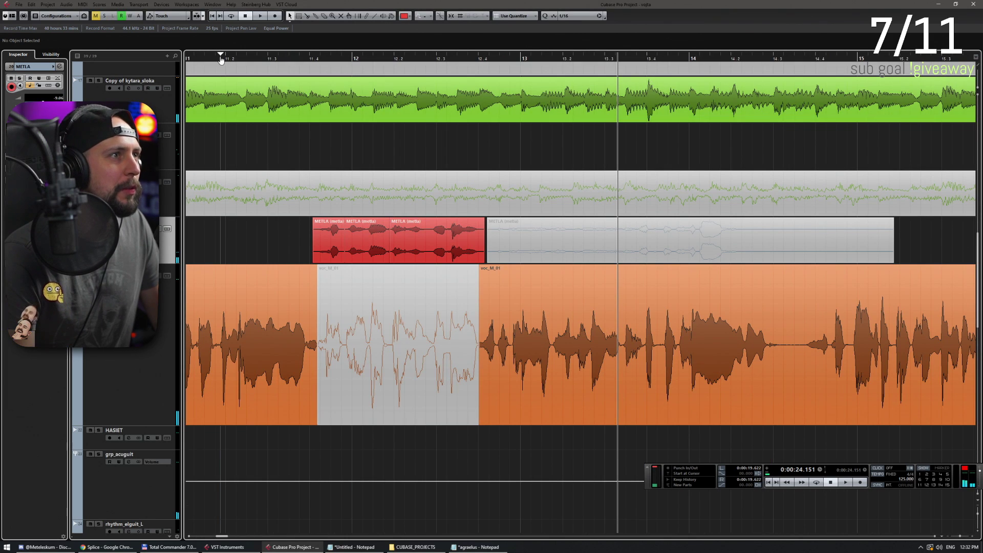
Delete the grey muted METLA clip
{"action": "left_click_drag", "start_coordinate": [353, 319], "coordinate": [384, 323]}
{"action": "key", "text": "space"}
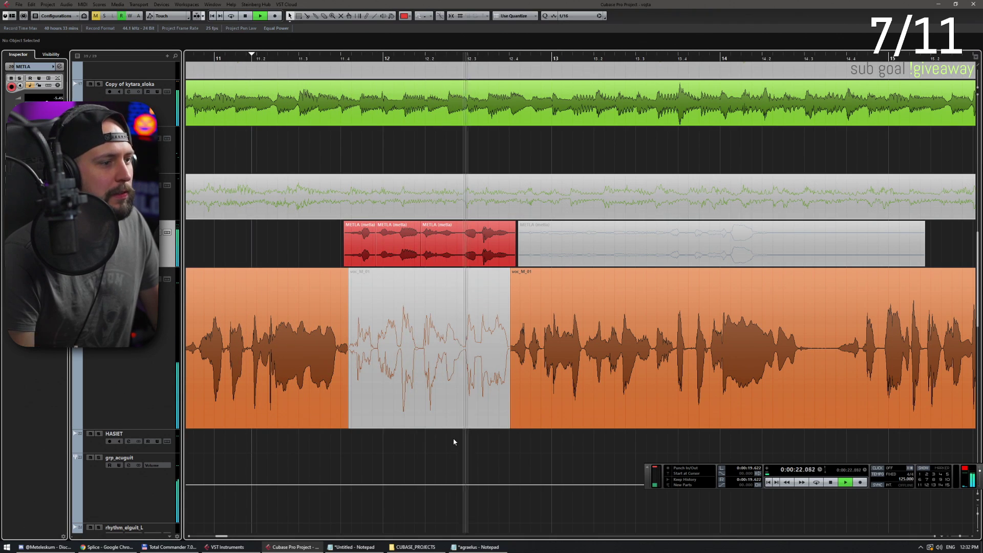
{"action": "scroll", "coordinate": [521, 421], "scroll_direction": "down", "scroll_amount": 3}
{"action": "left_click_drag", "start_coordinate": [614, 390], "coordinate": [481, 346]}
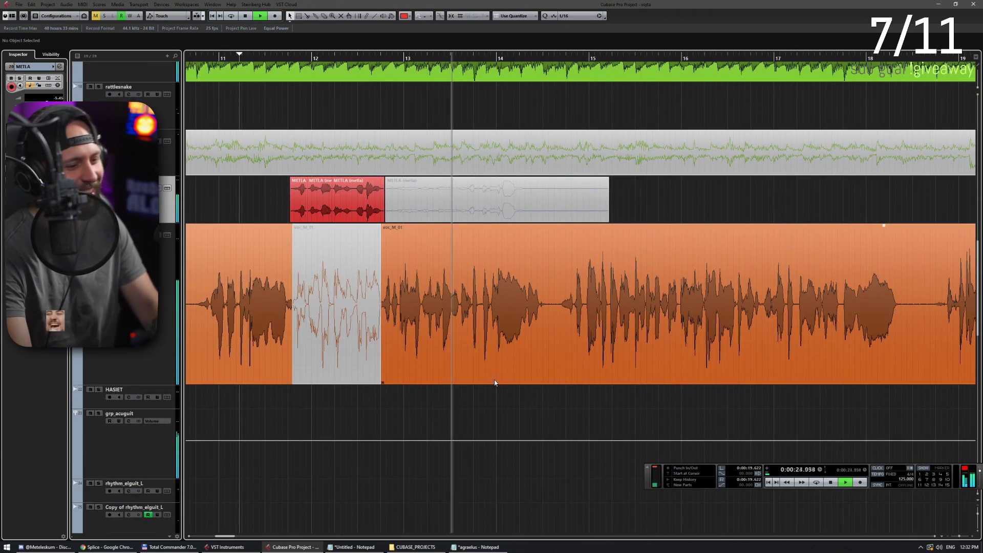
{"action": "scroll", "coordinate": [573, 470], "scroll_direction": "down", "scroll_amount": 1}
{"action": "left_click_drag", "start_coordinate": [597, 410], "coordinate": [463, 390]}
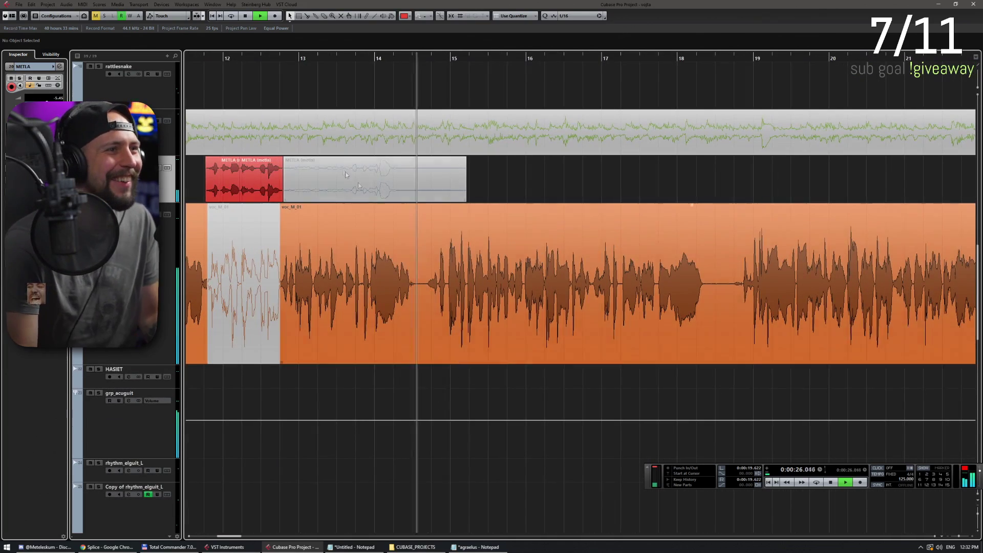
{"action": "left_click", "coordinate": [347, 188]}
{"action": "key", "text": "Delete"}
Play from about bar 21.8 to hear the metla clip around bar 24
{"action": "key", "text": "space"}
{"action": "left_click_drag", "start_coordinate": [662, 247], "coordinate": [401, 255]}
{"action": "key", "text": "space"}
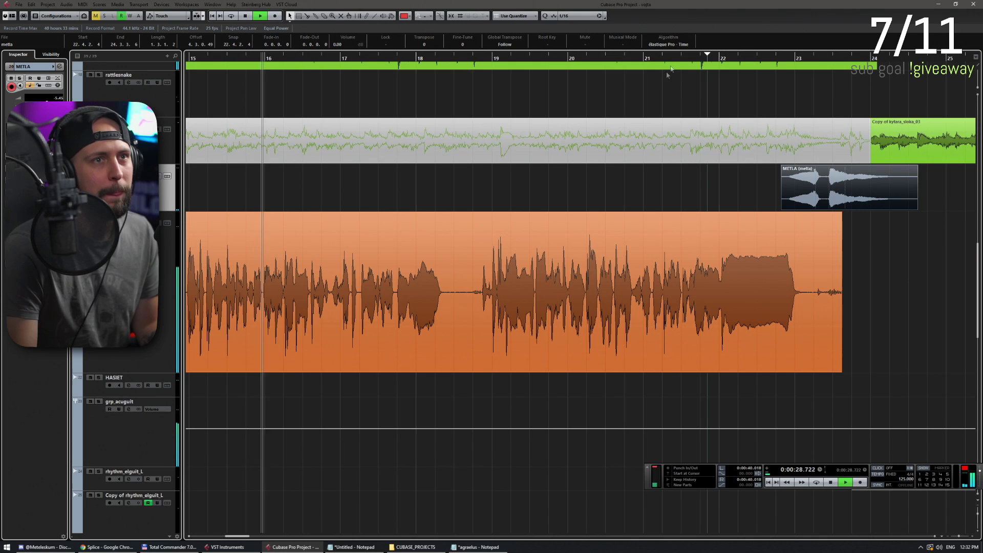
{"action": "left_click", "coordinate": [709, 57]}
{"action": "left_click_drag", "start_coordinate": [825, 212], "coordinate": [572, 232]}
{"action": "left_click_drag", "start_coordinate": [667, 266], "coordinate": [592, 255]}
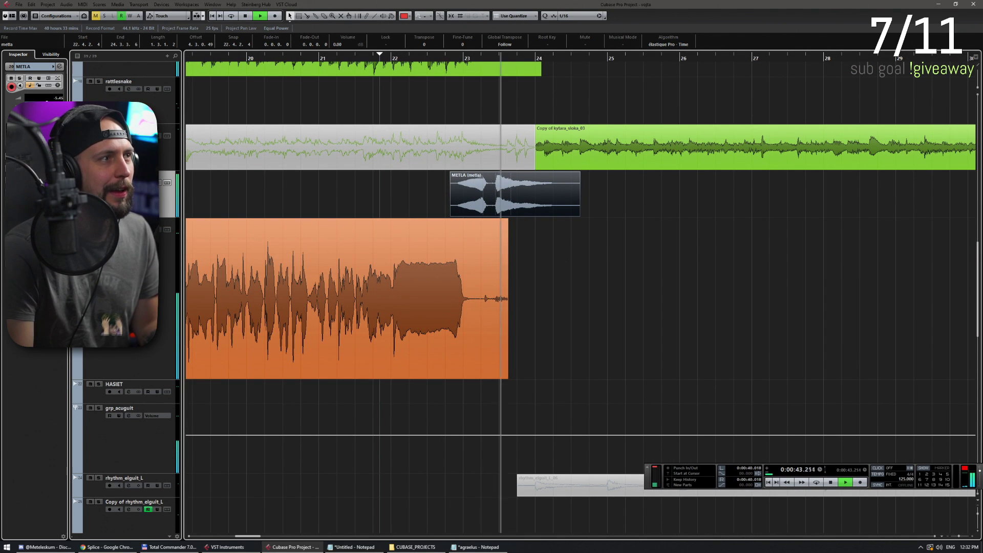
Add a new mono audio track named yeehaw
{"action": "key", "text": "space"}
{"action": "right_click", "coordinate": [148, 203]}
{"action": "mouse_move", "coordinate": [174, 208]}
{"action": "left_click", "coordinate": [330, 209]}
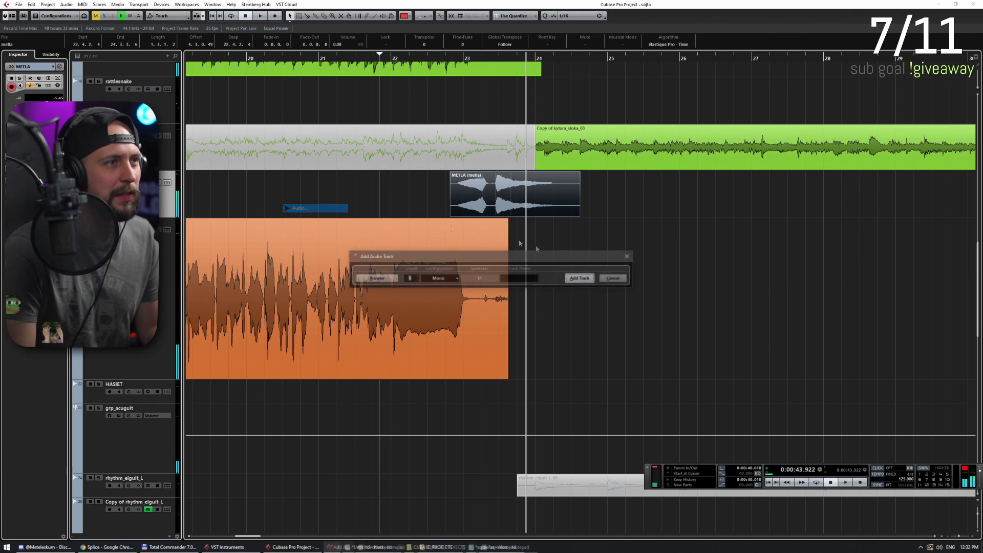
{"action": "left_click", "coordinate": [577, 278]}
Record and delete a test yeehaw_01 take, then bring the Notepad lyrics forward for vocals
{"action": "key", "text": "KP_Multiply"}
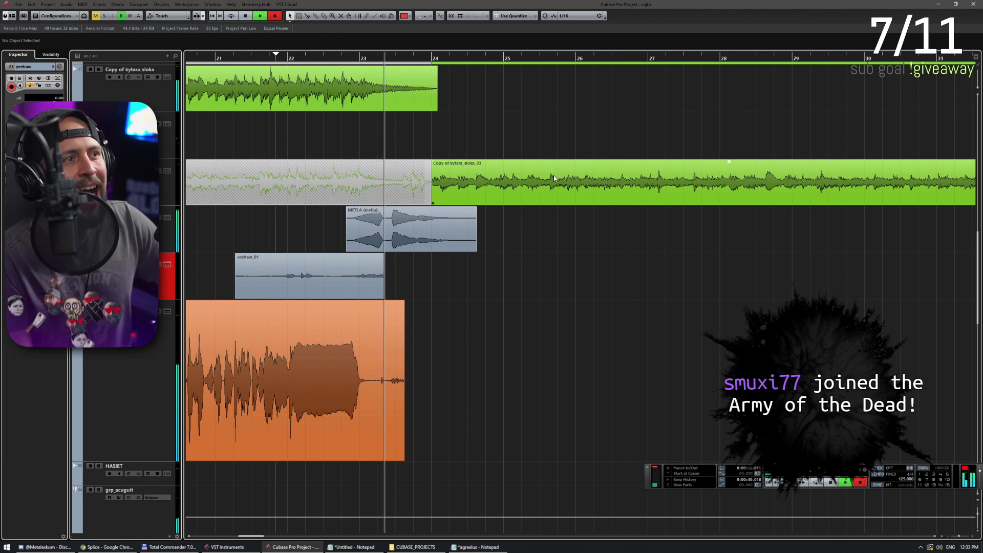
{"action": "key", "text": "space"}
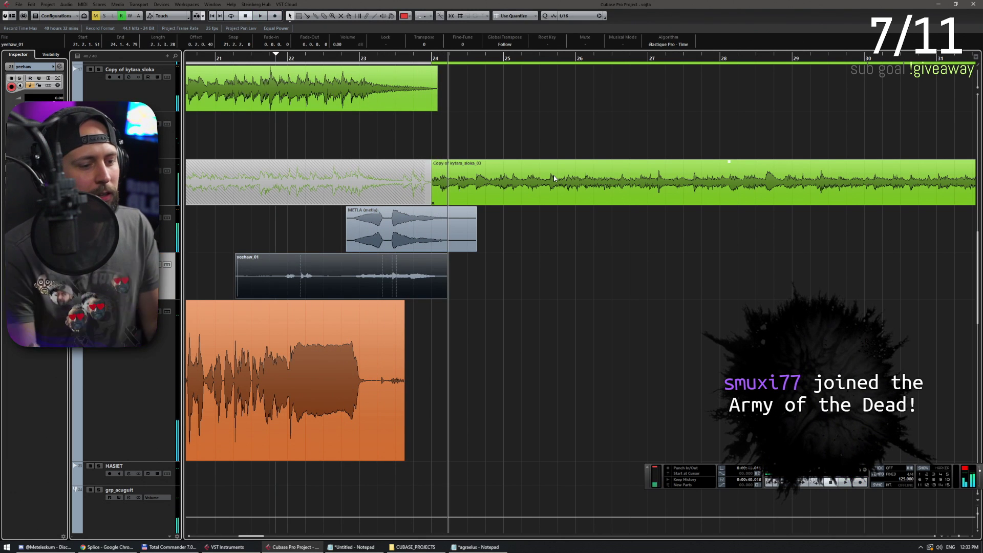
{"action": "key", "text": "Delete"}
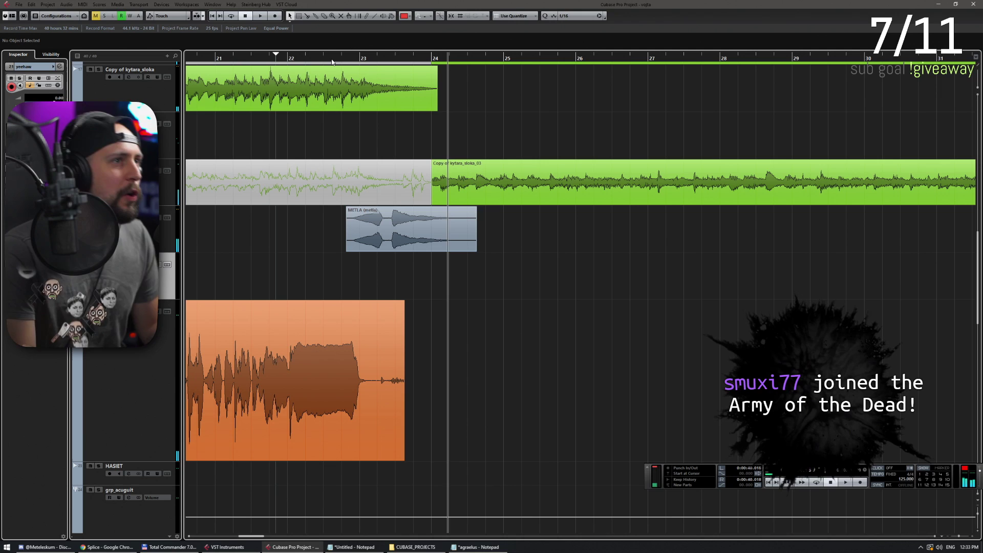
{"action": "scroll", "coordinate": [474, 268], "scroll_direction": "down", "scroll_amount": 3}
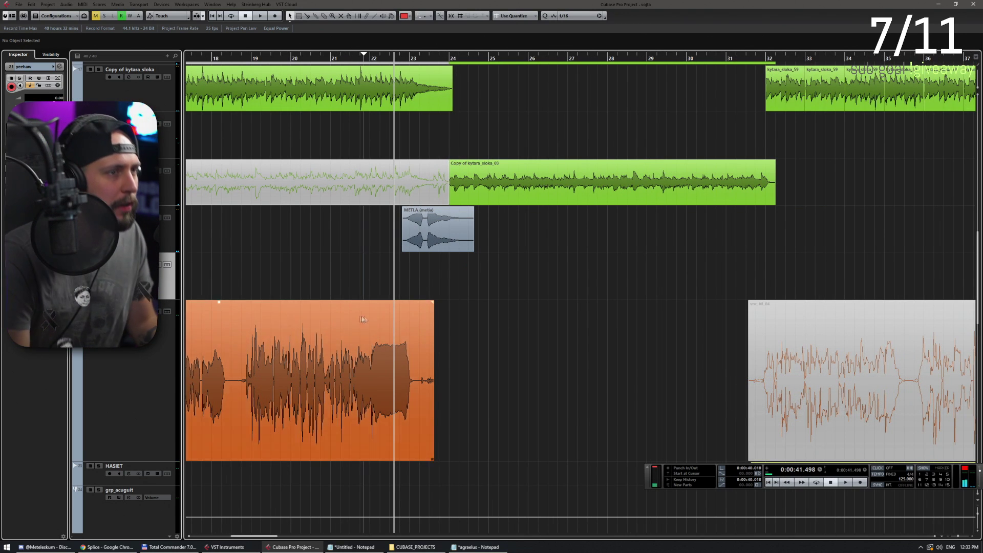
{"action": "scroll", "coordinate": [471, 270], "scroll_direction": "up", "scroll_amount": 4}
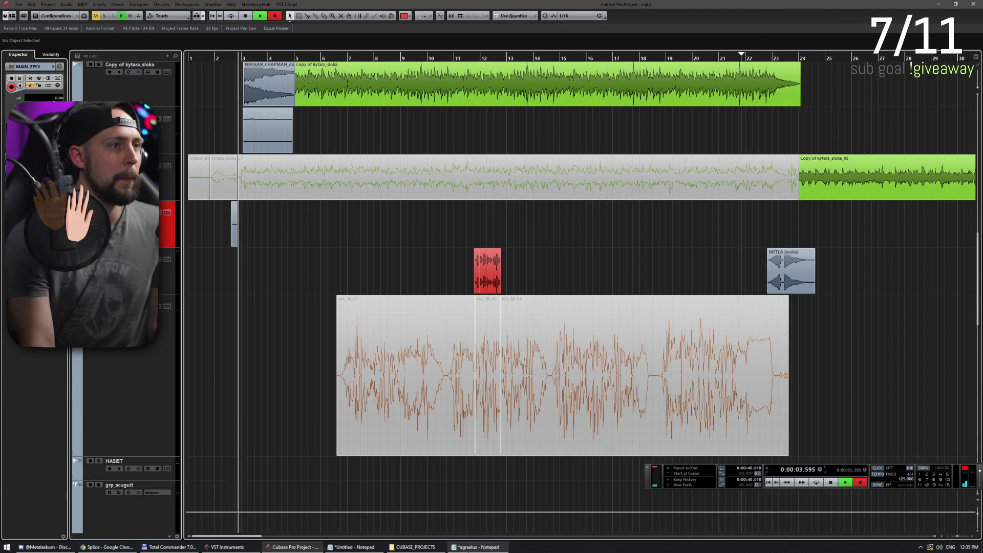
{"action": "key", "text": "alt+Tab"}
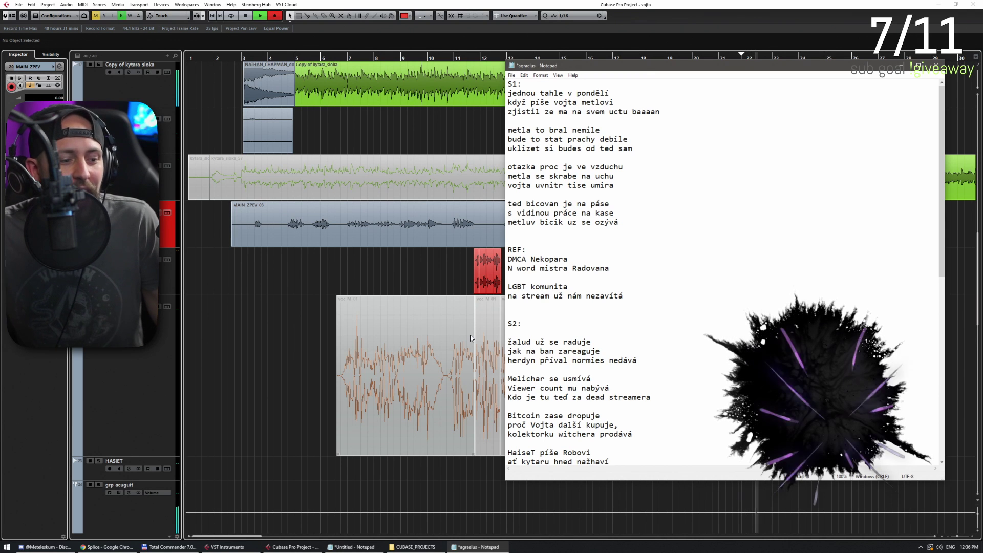
Stop recording and cut away the opening of MAIN_ZPEV_03 so it starts near bar 5
{"action": "key", "text": "alt+Tab"}
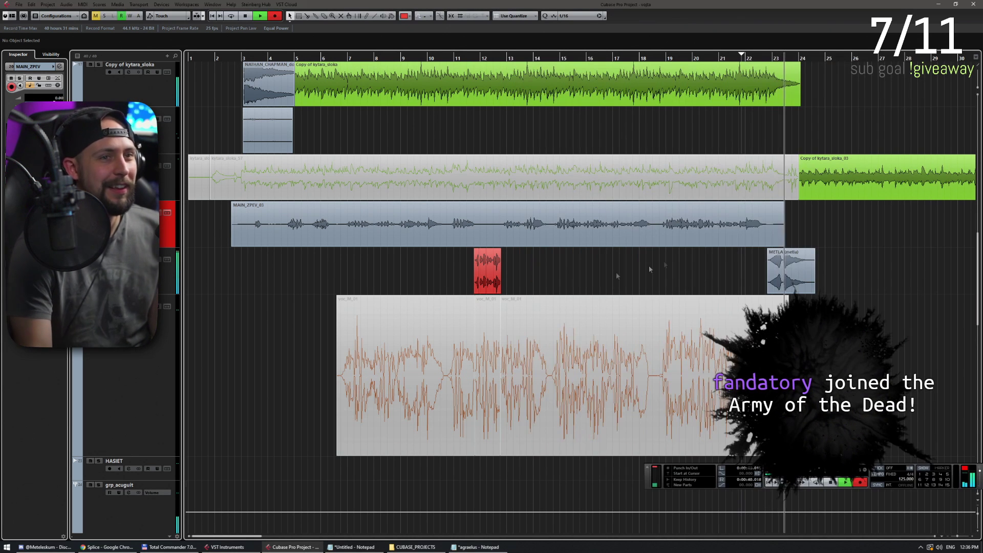
{"action": "key", "text": "space"}
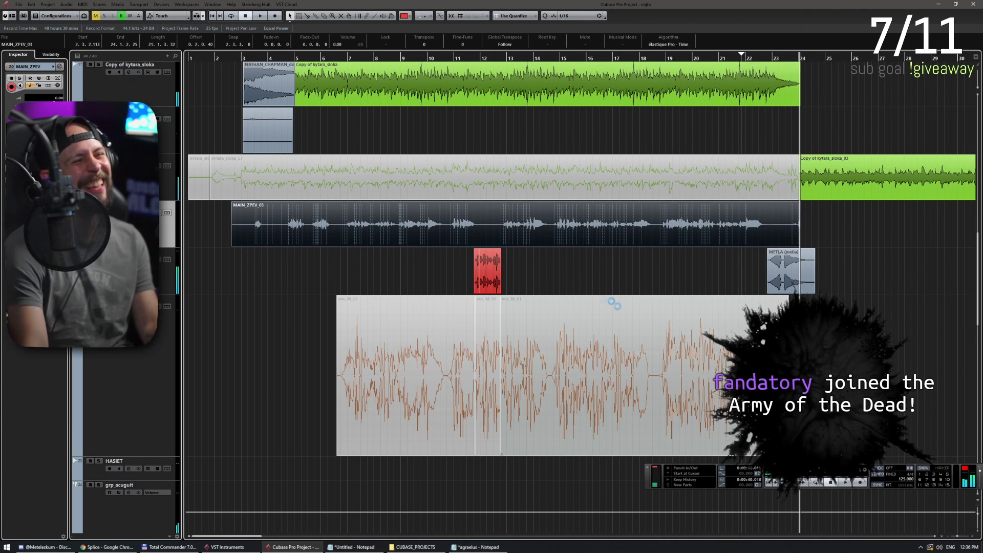
{"action": "left_click", "coordinate": [279, 233], "text": "alt"}
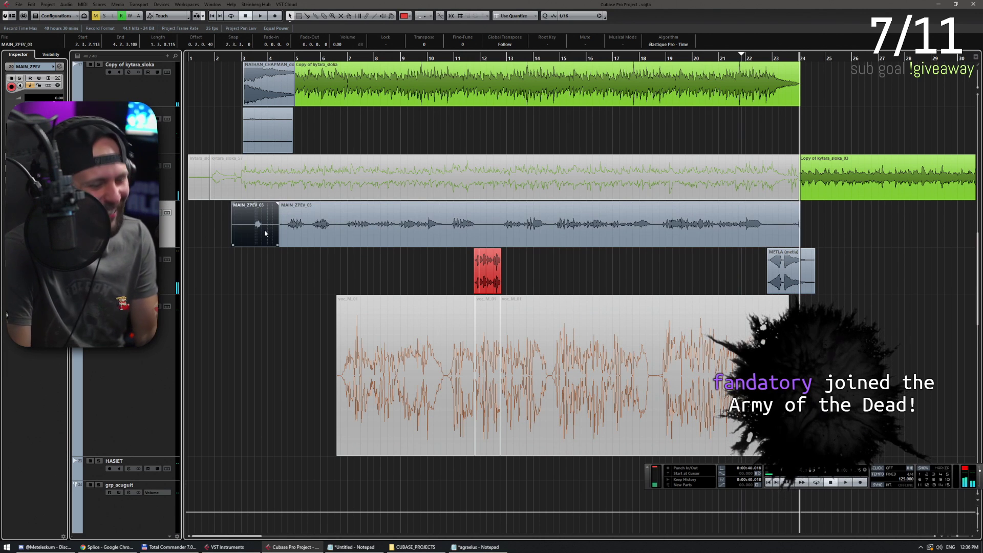
{"action": "key", "text": "Delete"}
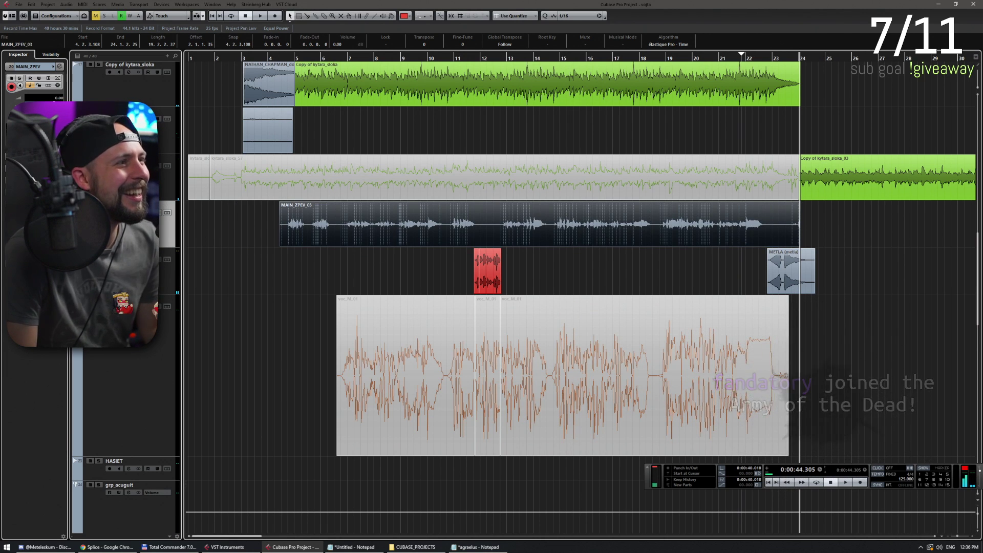
Show MAIN_ZPEV's Channel Settings with Virtual Mix Rack, plus the MixConsole (F3)
{"action": "key", "text": "e"}
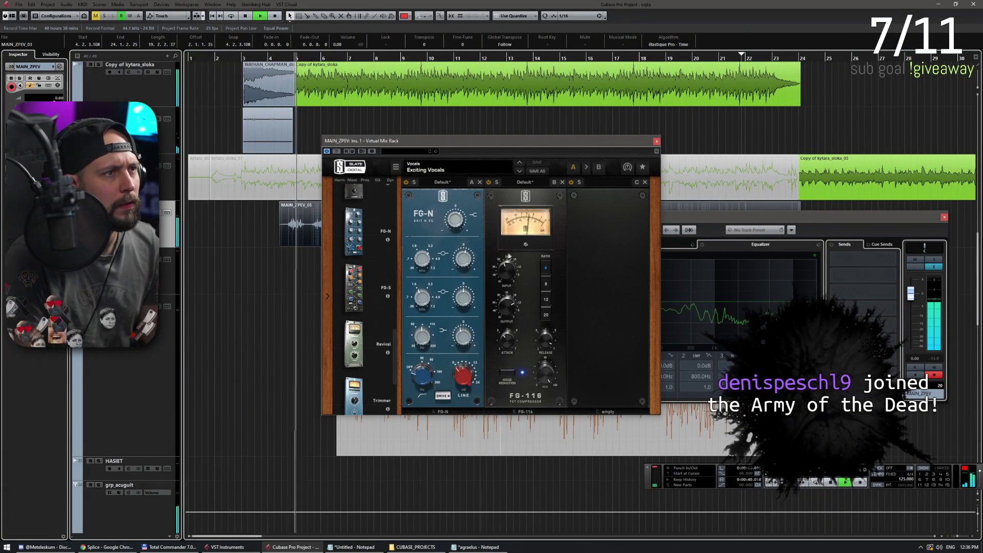
{"action": "left_click_drag", "start_coordinate": [355, 142], "coordinate": [611, 175]}
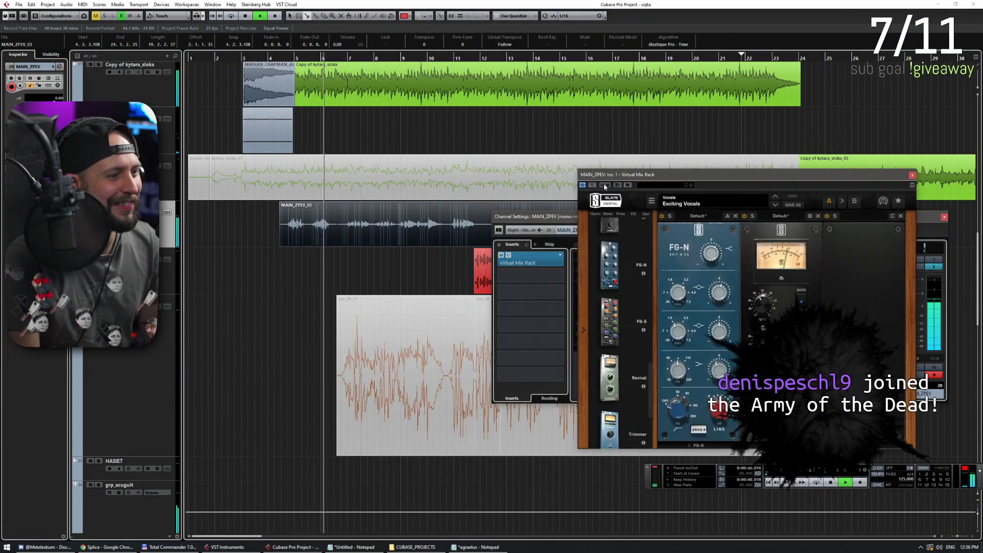
{"action": "key", "text": "1"}
{"action": "key", "text": "space"}
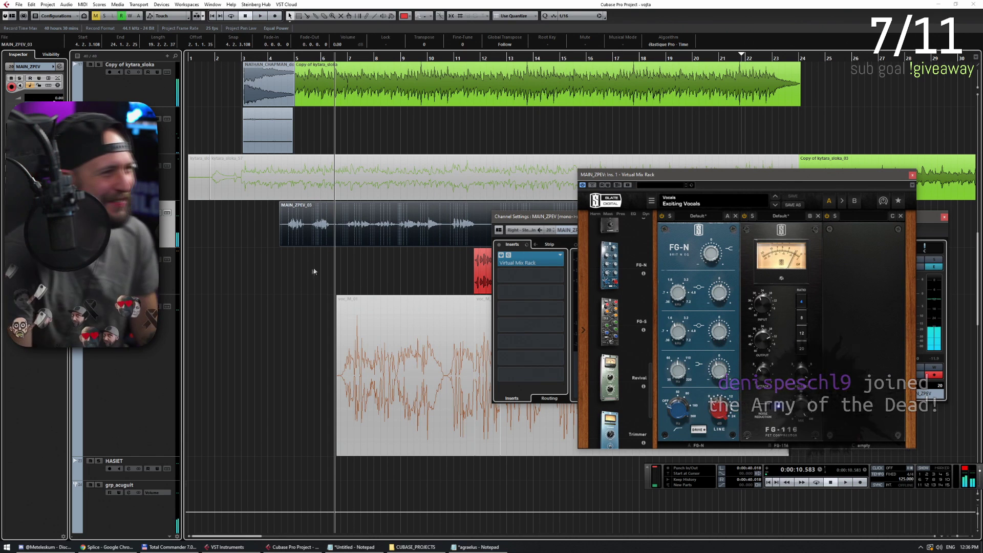
{"action": "key", "text": "F3"}
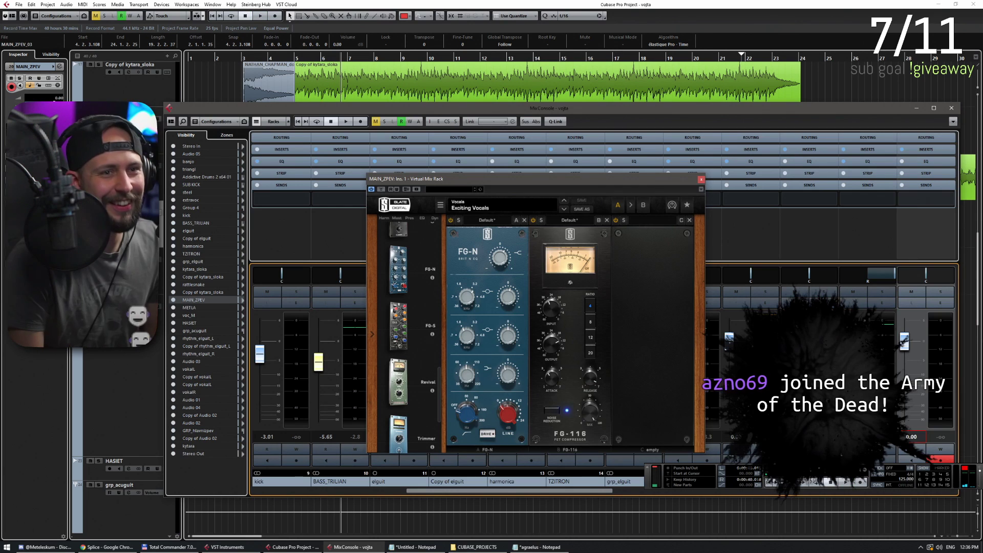
{"action": "left_click", "coordinate": [938, 302]}
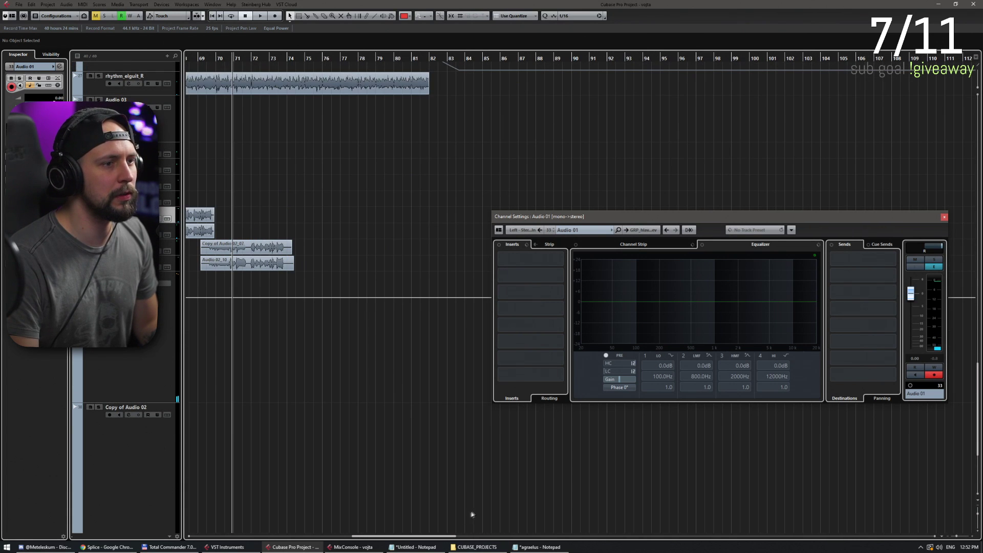
Check the lyrics in Notepad, return to Cubase, stop the take, and scroll toward bars 47–60
{"action": "key", "text": "alt+Tab"}
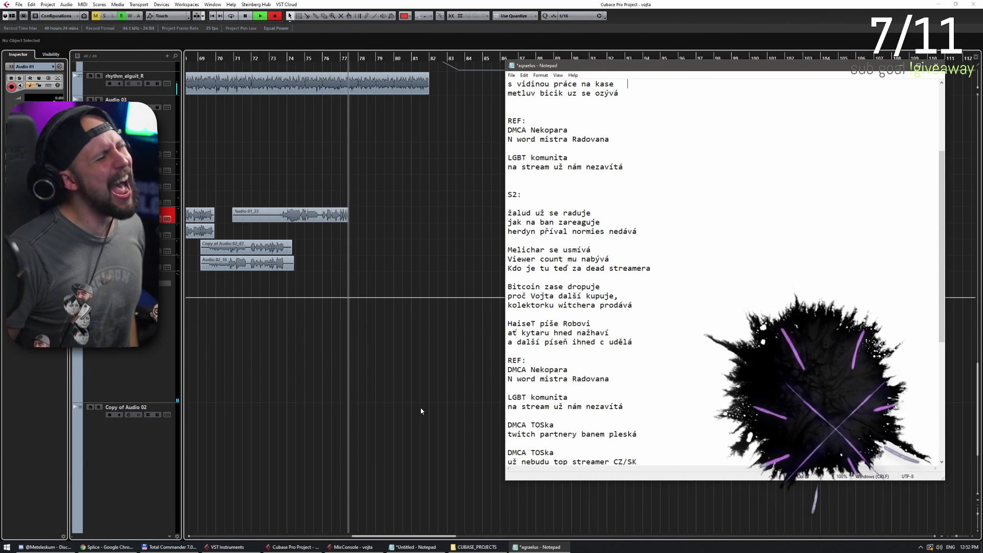
{"action": "left_click", "coordinate": [420, 411]}
{"action": "key", "text": "space"}
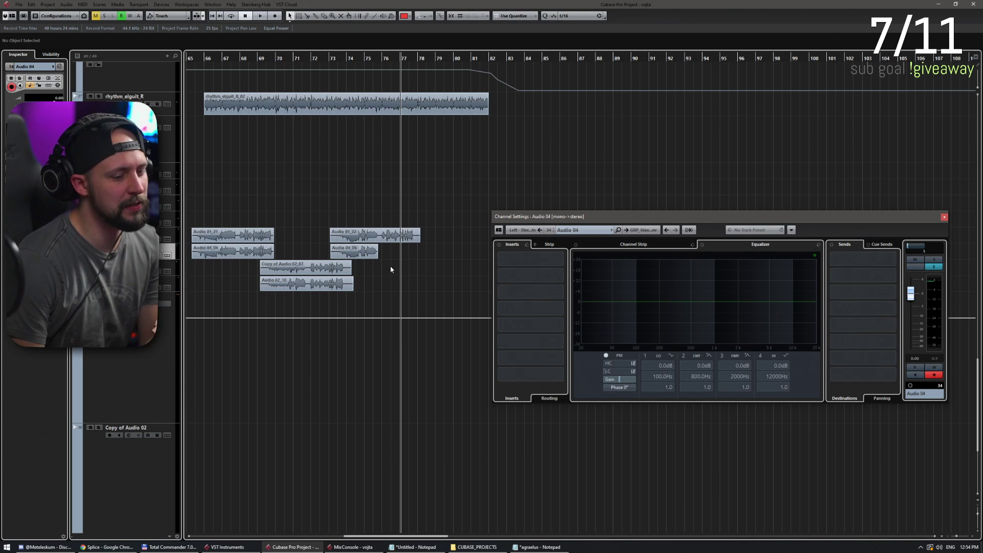
{"action": "scroll", "coordinate": [395, 241], "scroll_direction": "down", "scroll_amount": 3}
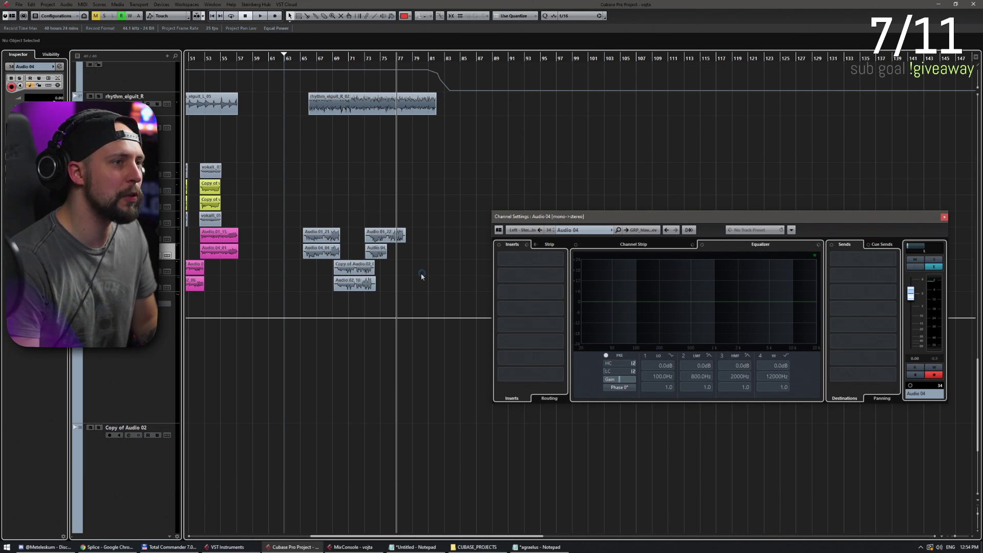
{"action": "scroll", "coordinate": [415, 272], "scroll_direction": "down", "scroll_amount": 3}
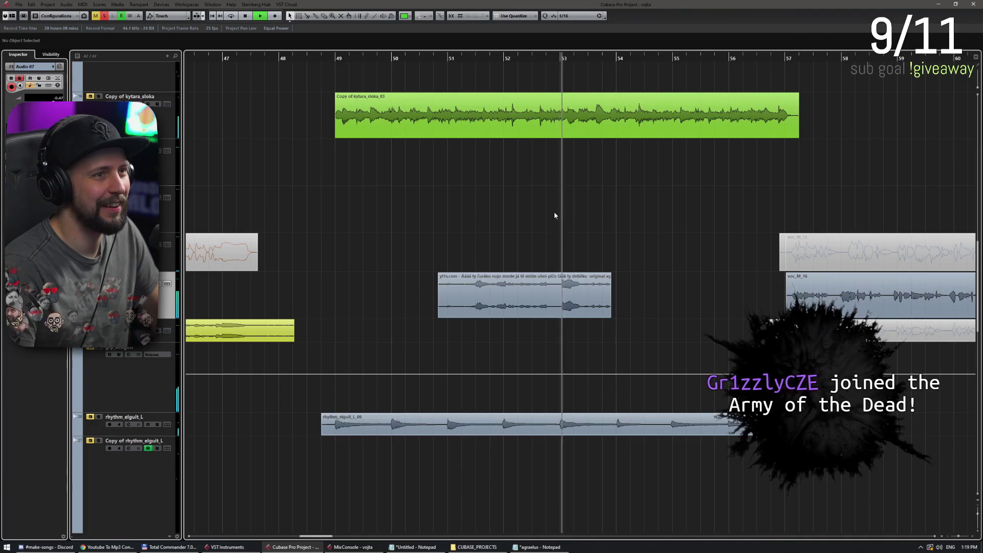
Split the yt1s voice clip near bar 53, delete its start, and audition the edit
{"action": "left_click", "coordinate": [559, 298], "text": "alt"}
{"action": "left_click", "coordinate": [550, 297]}
{"action": "key", "text": "space"}
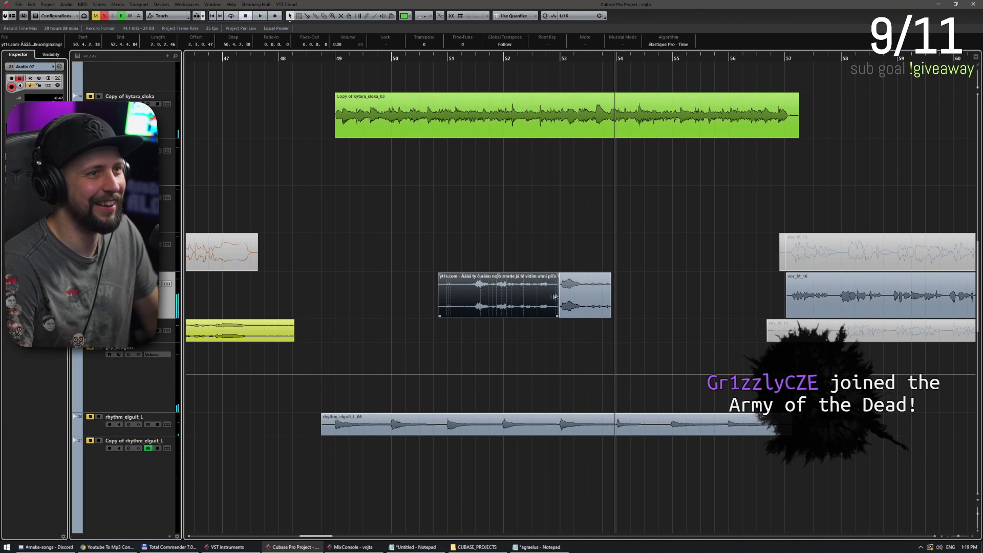
{"action": "key", "text": "Delete"}
{"action": "key", "text": "g"}
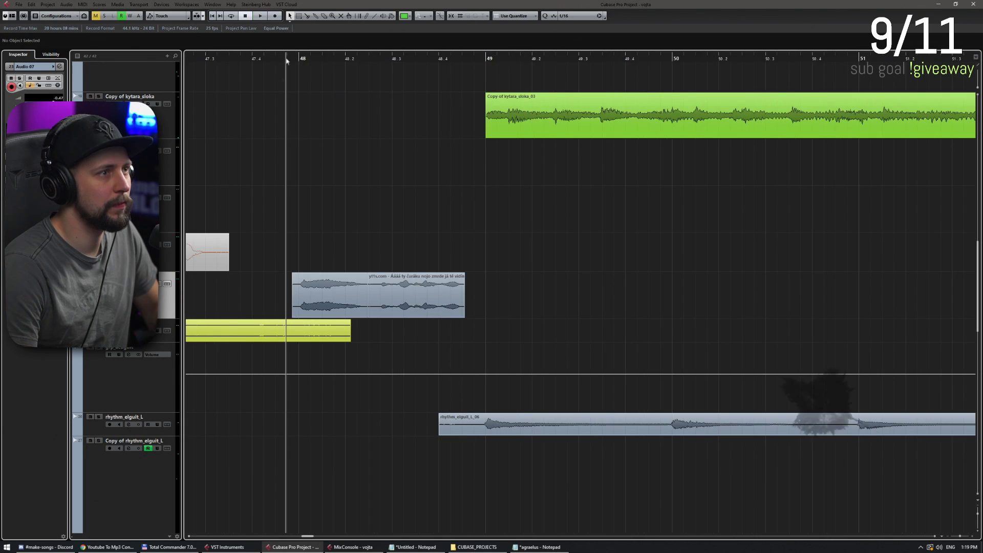
{"action": "key", "text": "h"}
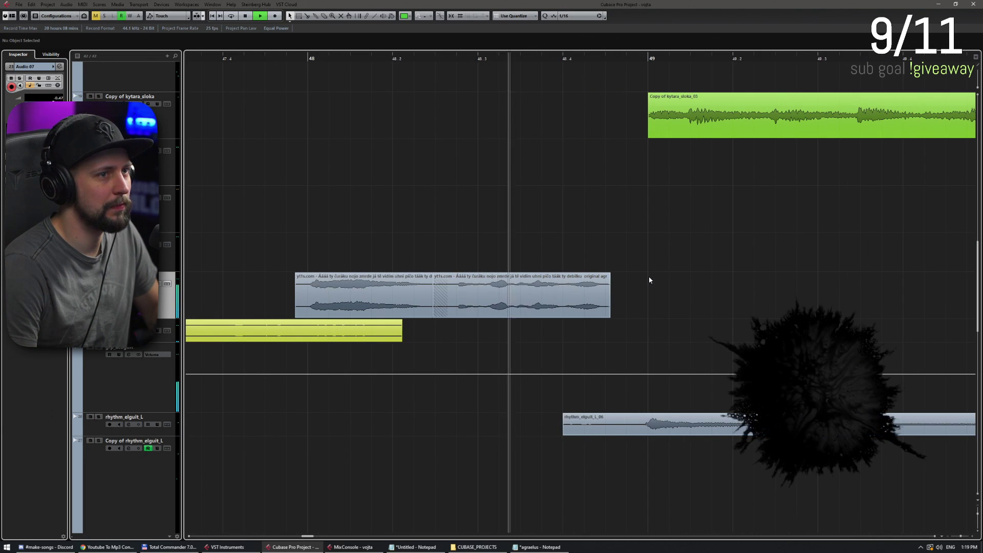
Zoom out and move a copy of the yt1s voice sample to bar 67
{"action": "key", "text": "g"}
{"action": "key", "text": "g"}
{"action": "key", "text": "g"}
{"action": "key", "text": "g"}
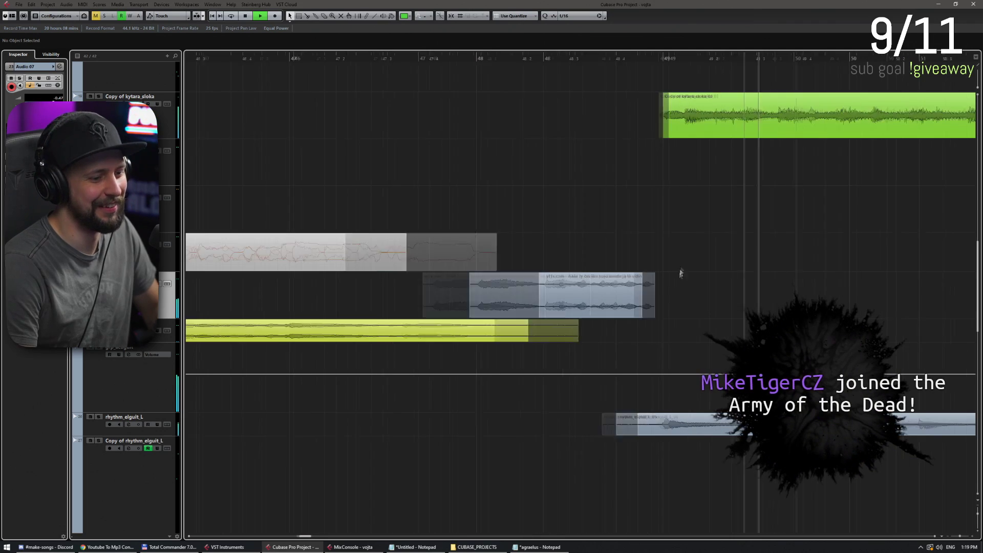
{"action": "key", "text": "g"}
{"action": "key", "text": "g"}
{"action": "key", "text": "g"}
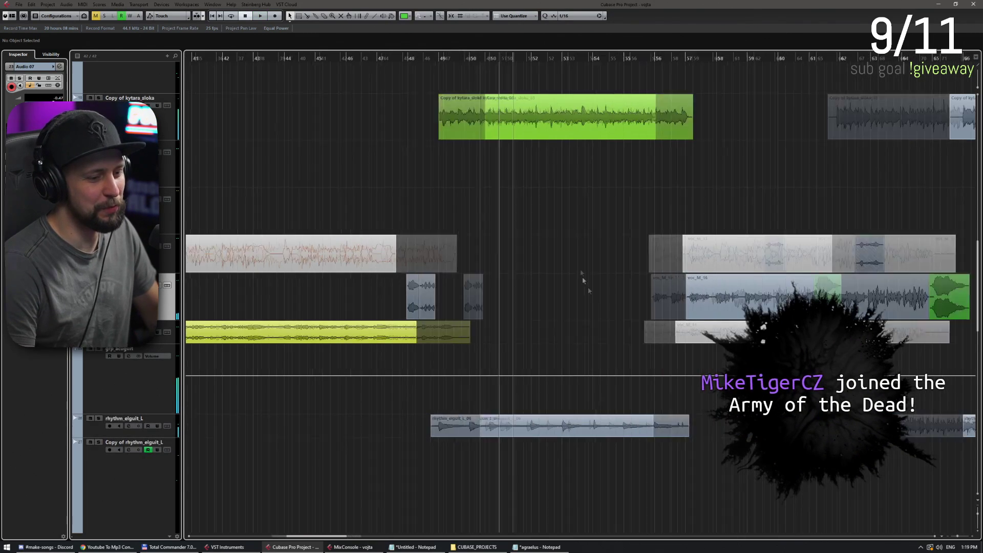
{"action": "scroll", "coordinate": [643, 246], "scroll_direction": "up", "scroll_amount": 3}
{"action": "key", "text": "g"}
{"action": "scroll", "coordinate": [461, 253], "scroll_direction": "down", "scroll_amount": 3}
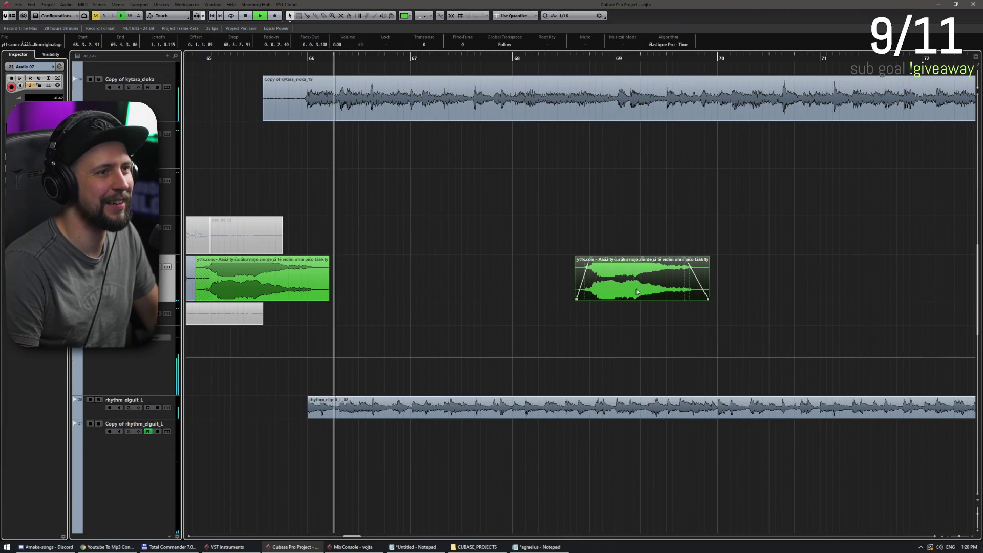
{"action": "left_click_drag", "start_coordinate": [610, 291], "coordinate": [451, 281]}
{"action": "left_click", "coordinate": [627, 278]}
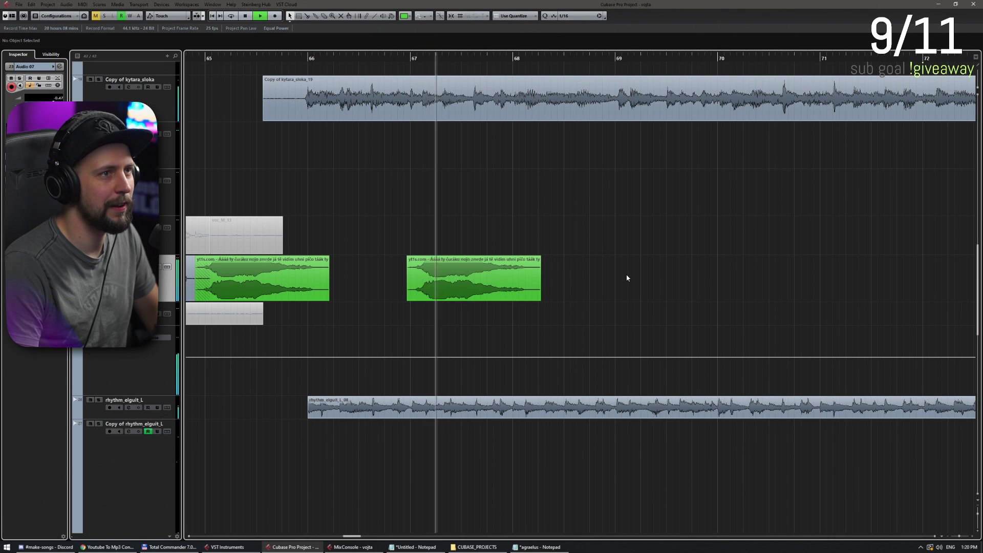
{"action": "key", "text": "space"}
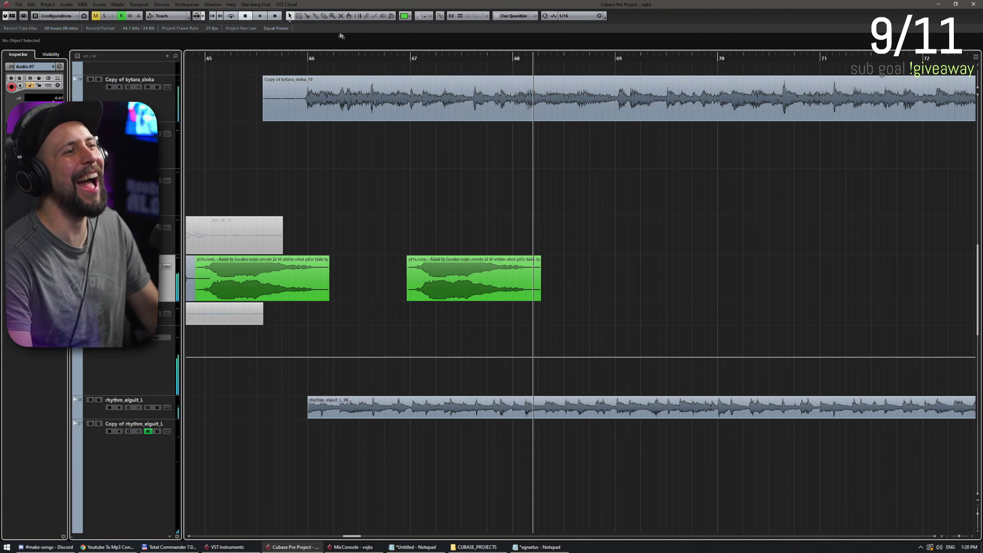
Set the playhead just before bar 66 and drag the yt1s clip's fade-out handle left
{"action": "left_click", "coordinate": [303, 63]}
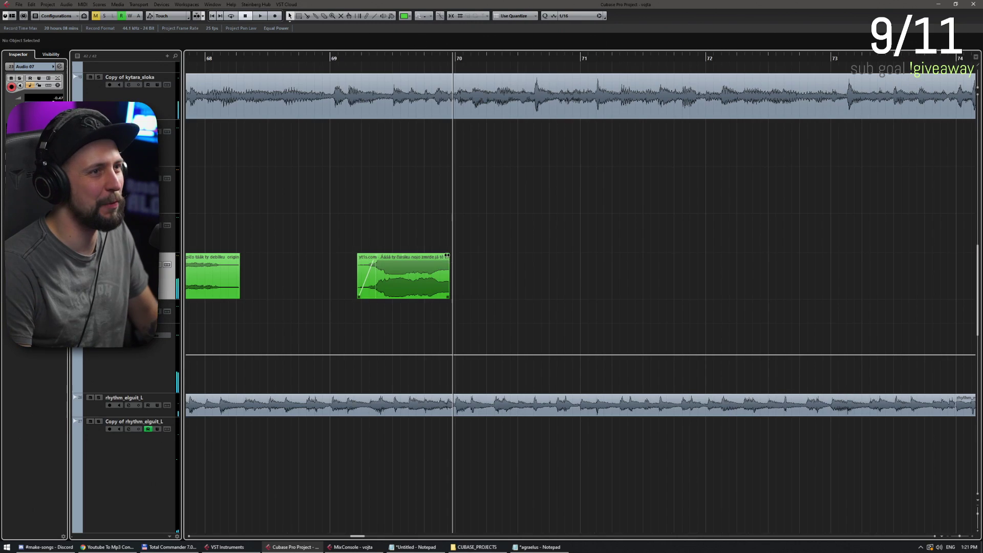
{"action": "left_click_drag", "start_coordinate": [447, 255], "coordinate": [408, 255]}
{"action": "scroll", "coordinate": [334, 231], "scroll_direction": "left", "scroll_amount": 3}
{"action": "scroll", "coordinate": [334, 231], "scroll_direction": "up", "scroll_amount": 2}
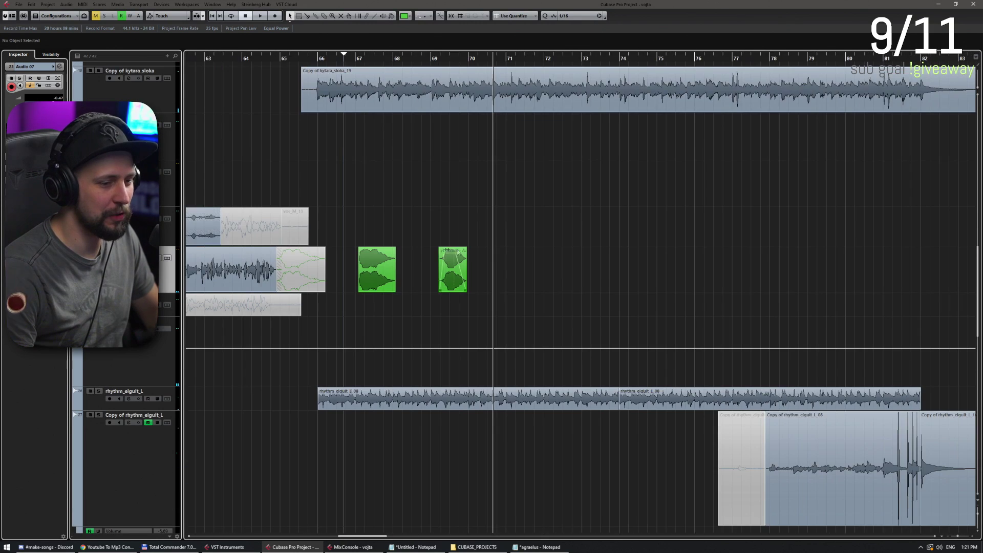
{"action": "left_click_drag", "start_coordinate": [401, 245], "coordinate": [598, 260]}
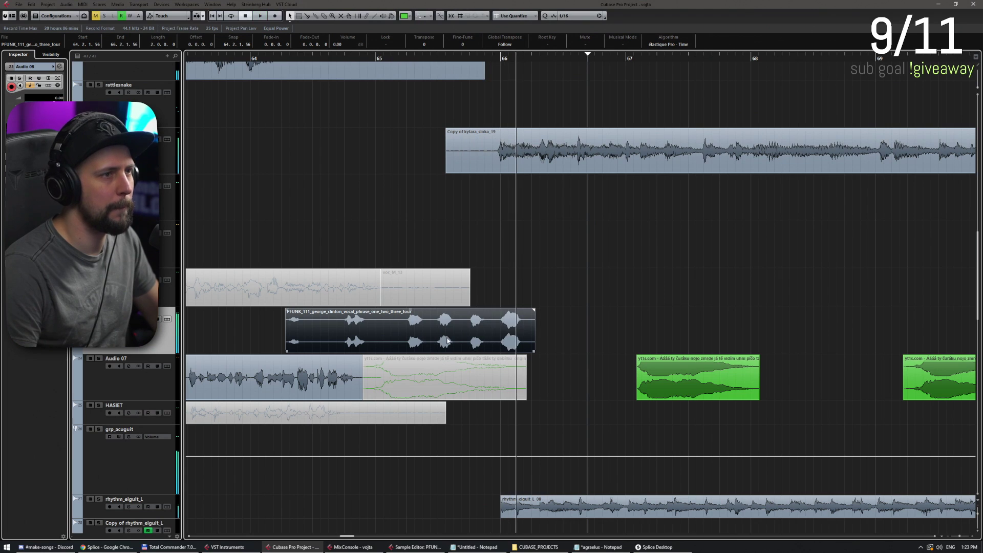
Shift the PFUNK_111 george_clinton vocal clip earlier, split it, and delete its front piece
{"action": "left_click_drag", "start_coordinate": [447, 340], "coordinate": [401, 327]}
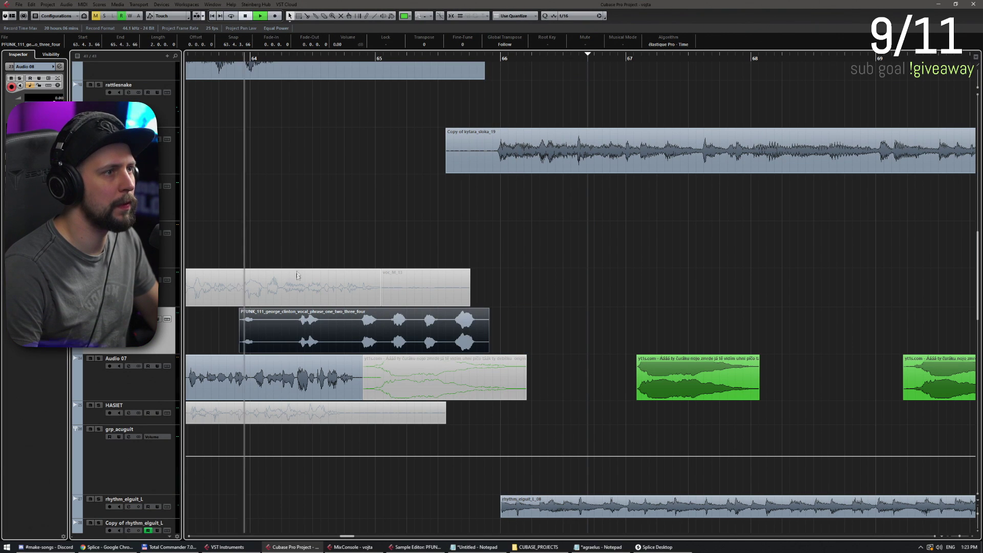
{"action": "left_click", "coordinate": [360, 336], "text": "alt"}
{"action": "left_click", "coordinate": [346, 336]}
{"action": "key", "text": "Delete"}
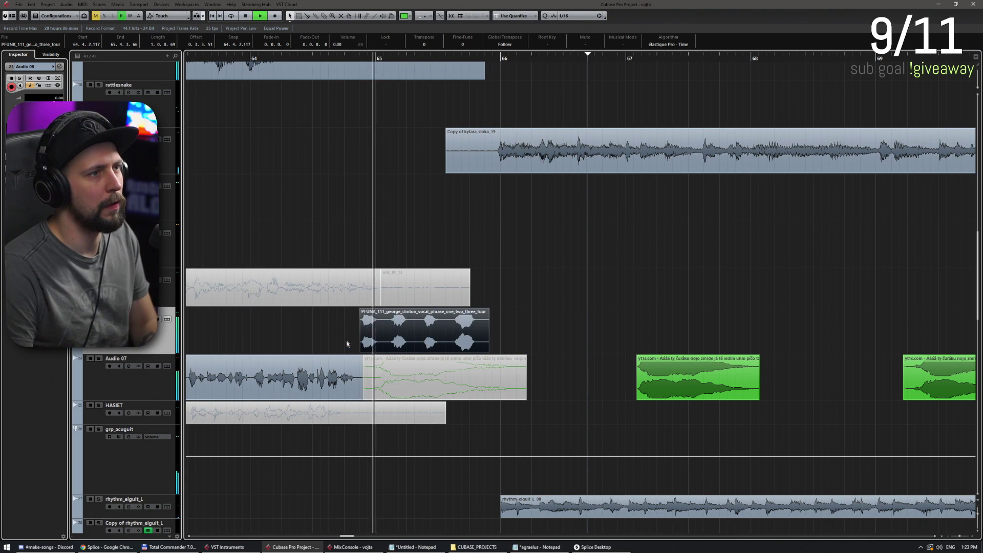
{"action": "key", "text": "space"}
Lower the PFUNK vocal clip's volume to -1.72 dB and audition it from just before the clip
{"action": "scroll", "coordinate": [364, 344], "scroll_direction": "up", "scroll_amount": 6}
{"action": "left_click_drag", "start_coordinate": [365, 426], "coordinate": [380, 426]}
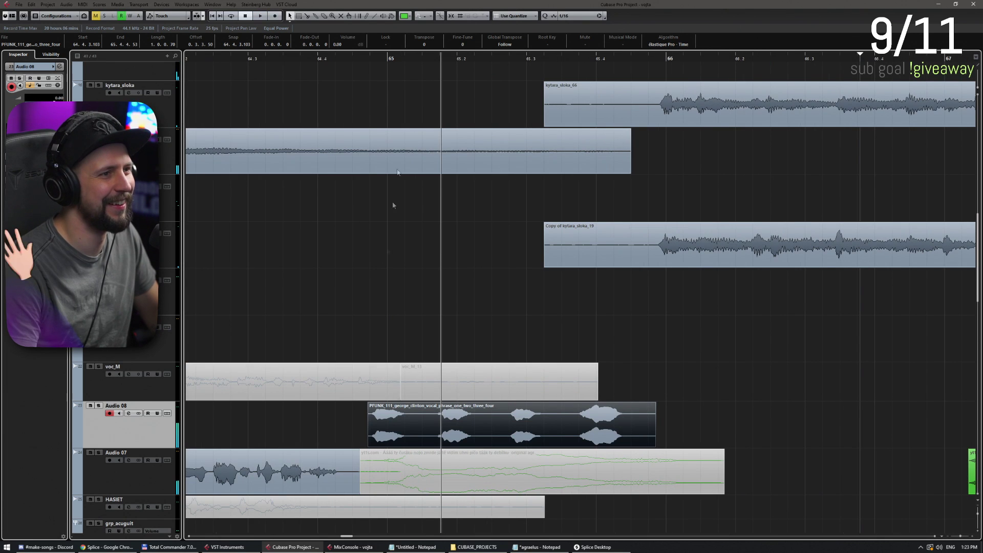
{"action": "left_click", "coordinate": [304, 60]}
{"action": "key", "text": "space"}
{"action": "scroll", "coordinate": [318, 228], "scroll_direction": "down", "scroll_amount": 3}
{"action": "scroll", "coordinate": [324, 240], "scroll_direction": "down", "scroll_amount": 2}
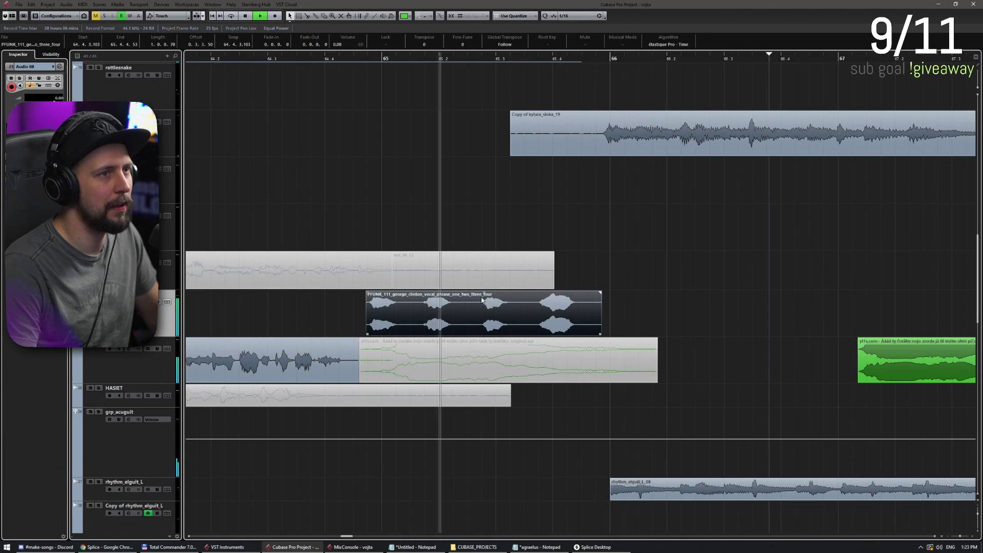
{"action": "left_click_drag", "start_coordinate": [483, 293], "coordinate": [480, 316]}
{"action": "key", "text": "space"}
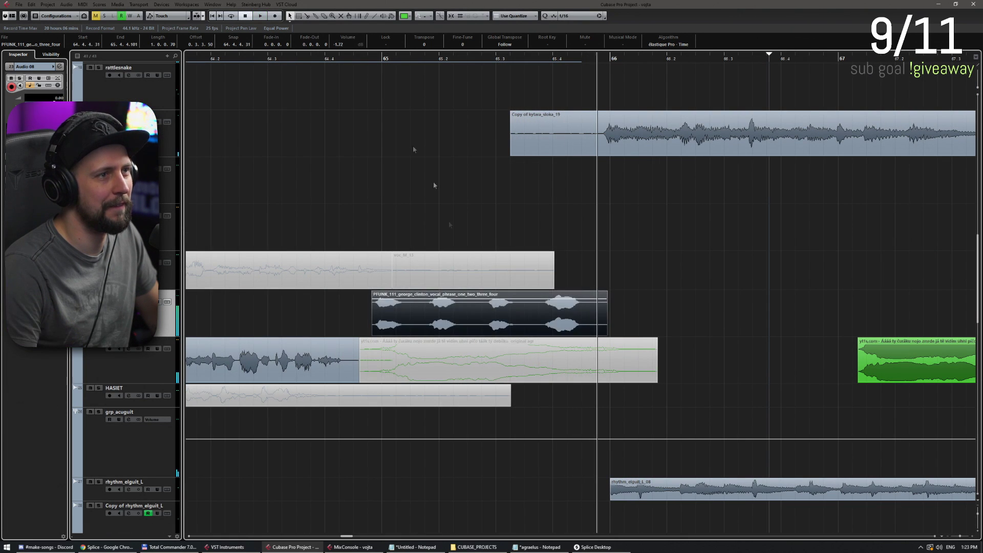
{"action": "left_click", "coordinate": [417, 183]}
{"action": "key", "text": "space"}
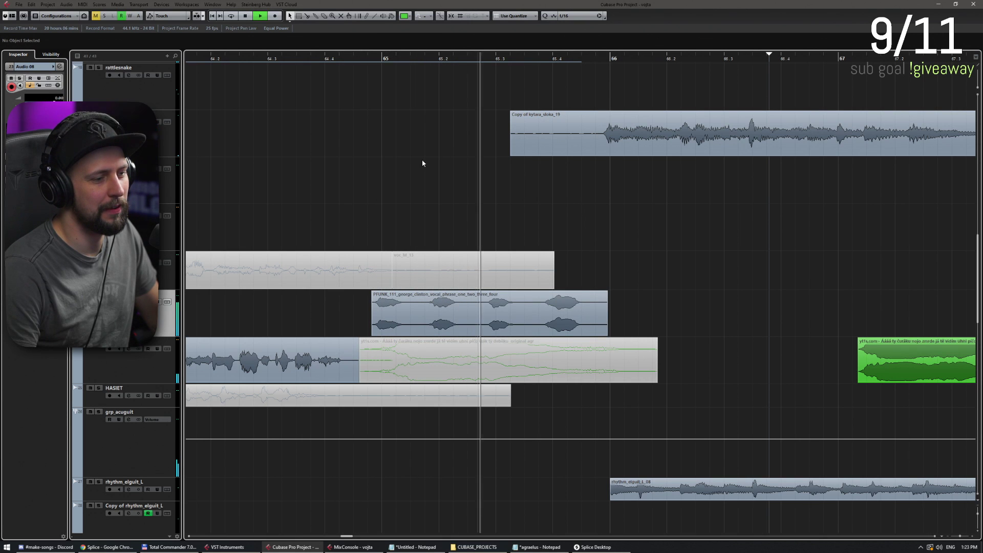
{"action": "scroll", "coordinate": [417, 154], "scroll_direction": "down", "scroll_amount": 3}
{"action": "key", "text": "space"}
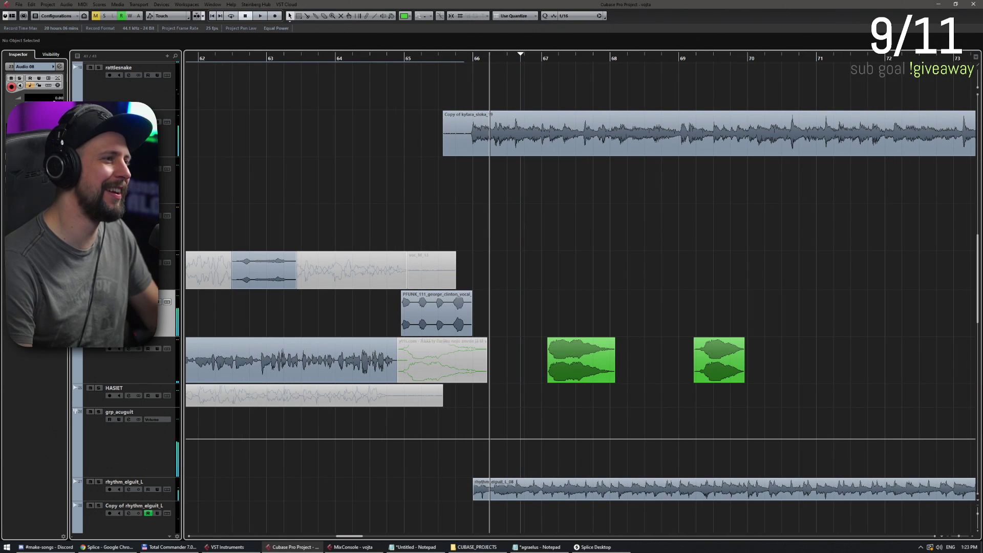
Add a new stereo audio track, Audio 09, and move the PFUNK vocal clip onto it
{"action": "right_click", "coordinate": [160, 333]}
{"action": "mouse_move", "coordinate": [160, 332]}
{"action": "left_click", "coordinate": [299, 332]}
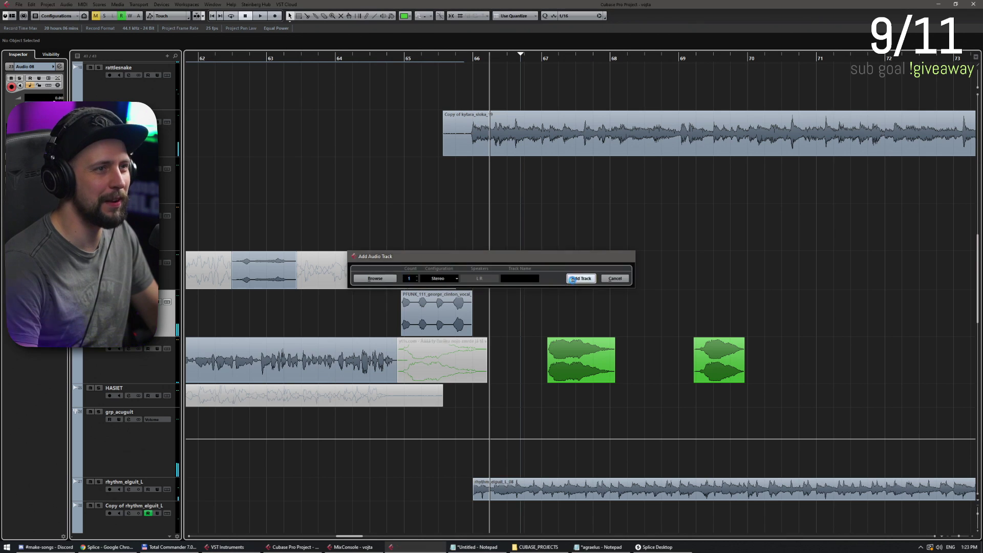
{"action": "left_click", "coordinate": [581, 281]}
{"action": "left_click_drag", "start_coordinate": [466, 326], "coordinate": [465, 373]}
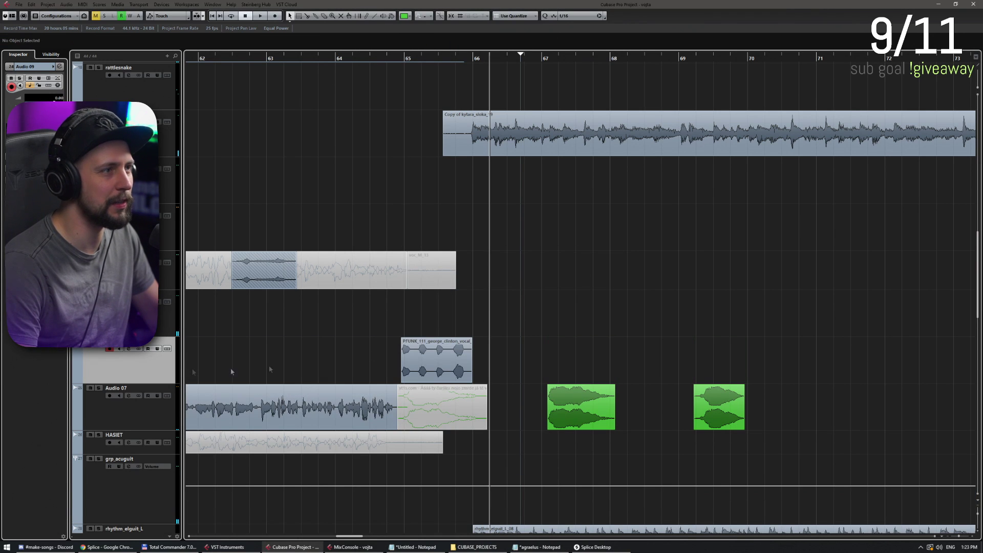
{"action": "left_click", "coordinate": [128, 349]}
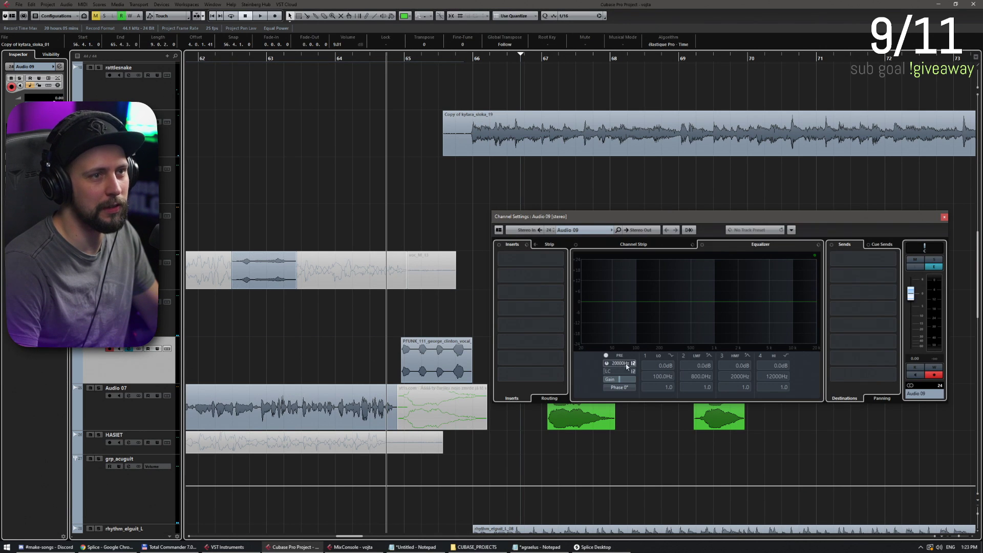